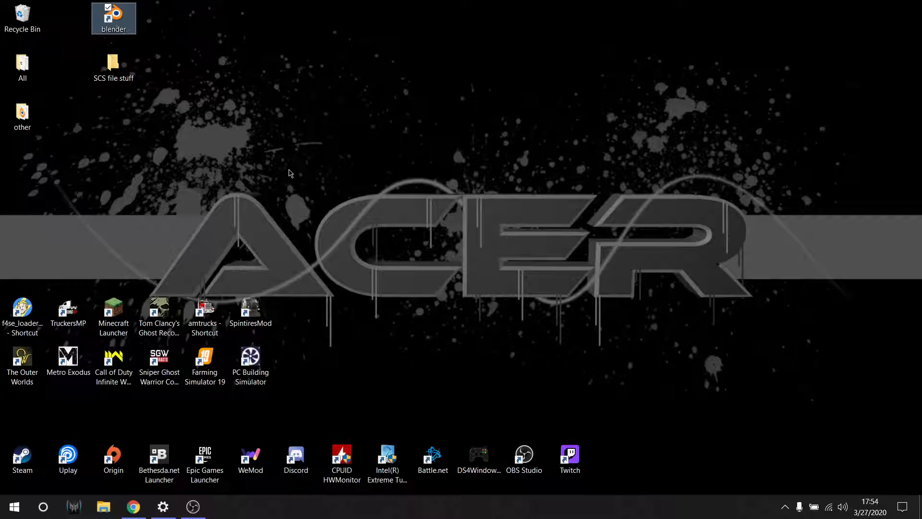
- Bring Chrome back full-screen on the SCS Modding Wiki tools tab
left_click(243, 231)
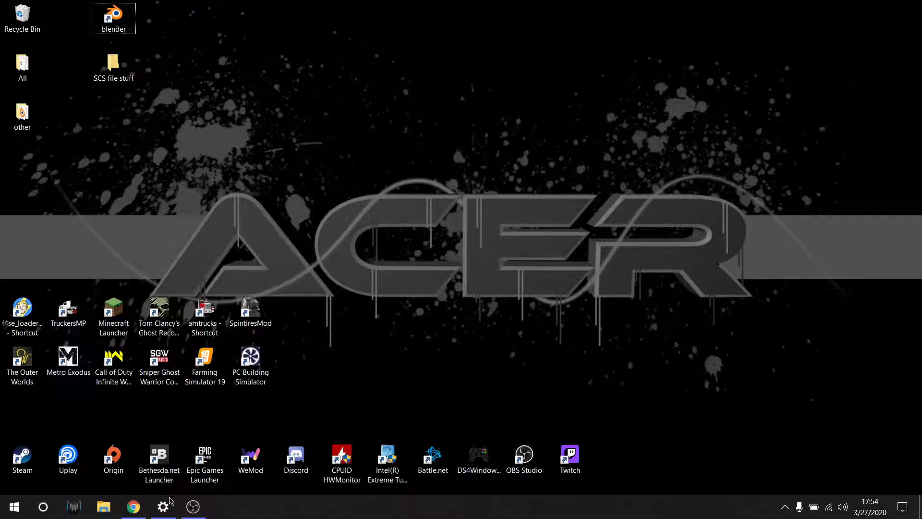
left_click(133, 507)
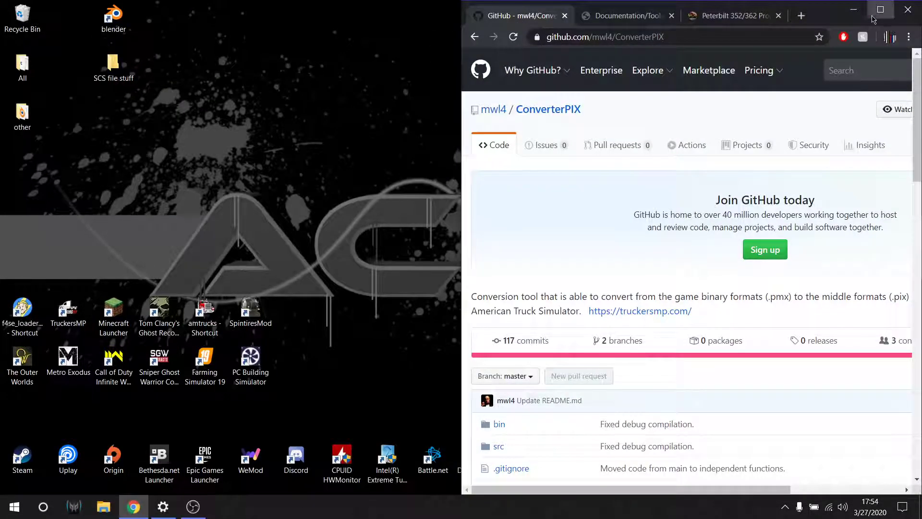
left_click(875, 12)
left_click(202, 9)
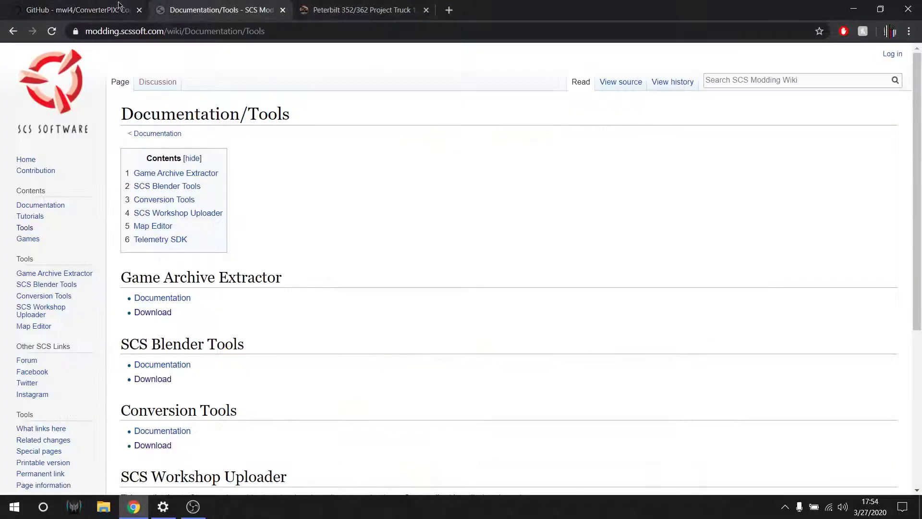
left_click(119, 5)
left_click(187, 7)
- Open the SCS Blender Tools download page, noting release 1.12 requires Blender 2.79
scroll(185, 370, "down", 1)
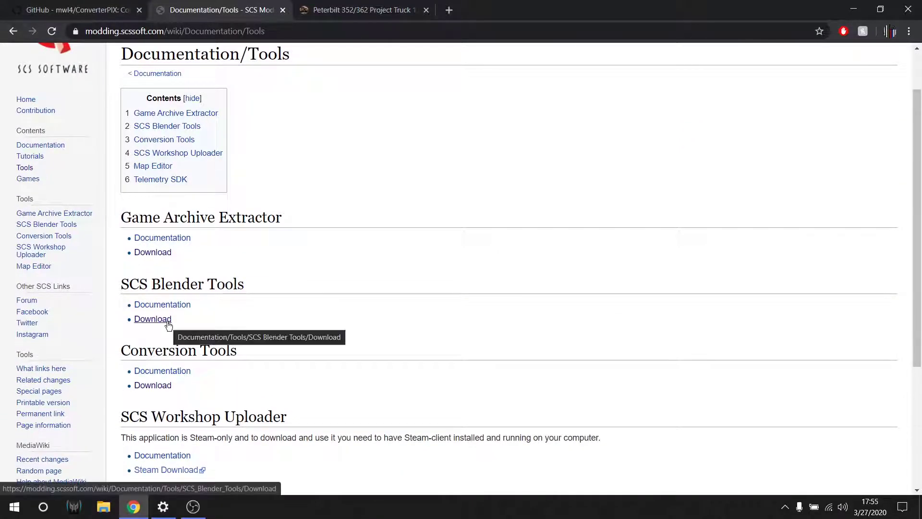
left_click(168, 324)
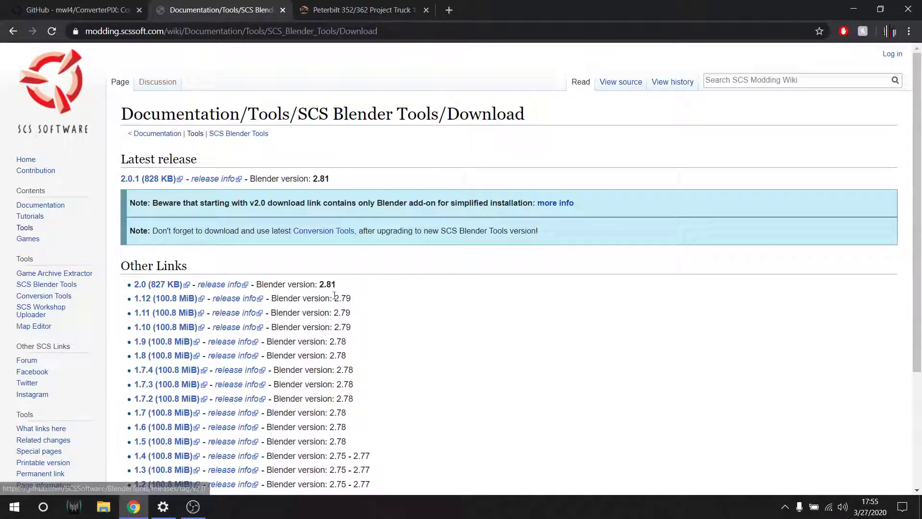
left_click_drag(273, 298, 377, 301)
left_click(377, 301)
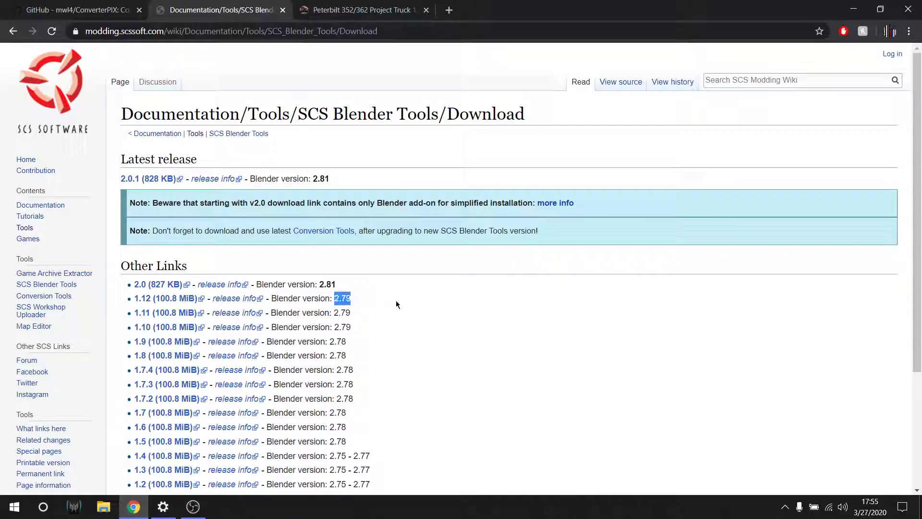
- Download BlenderTools-1.12.zip and the ConverterPIX-master repository as a zip
left_click(168, 298)
left_click(100, 8)
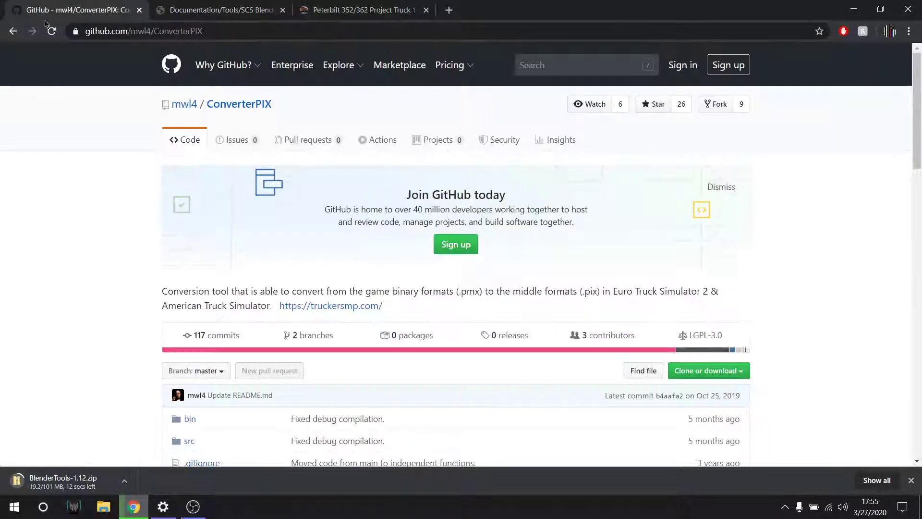
scroll(279, 279, "down", 3)
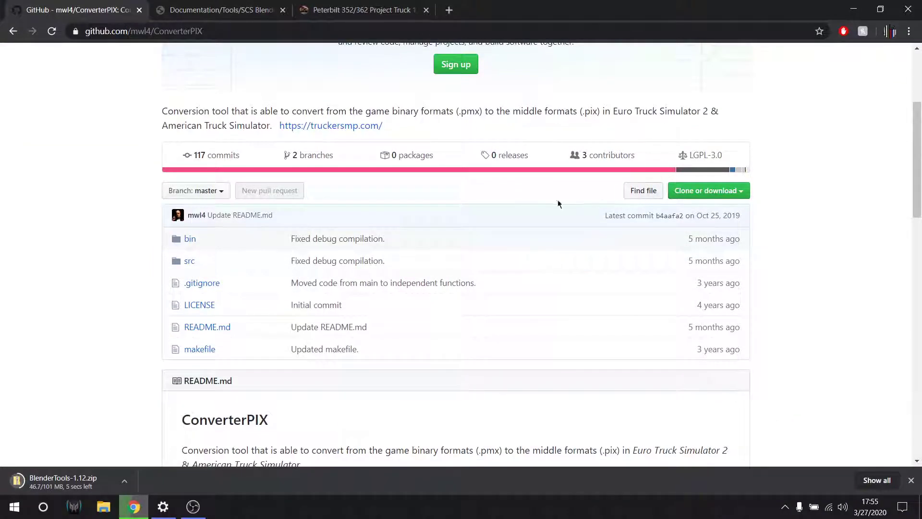
left_click(703, 192)
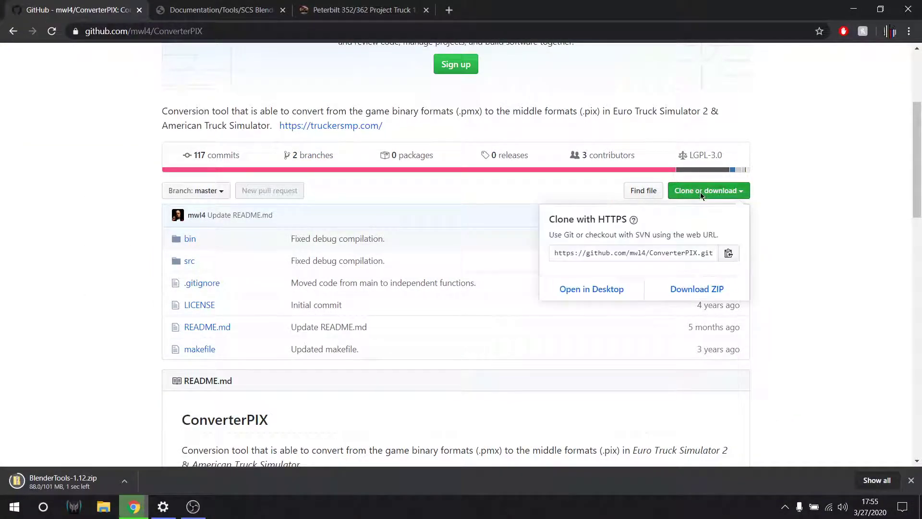
left_click(697, 289)
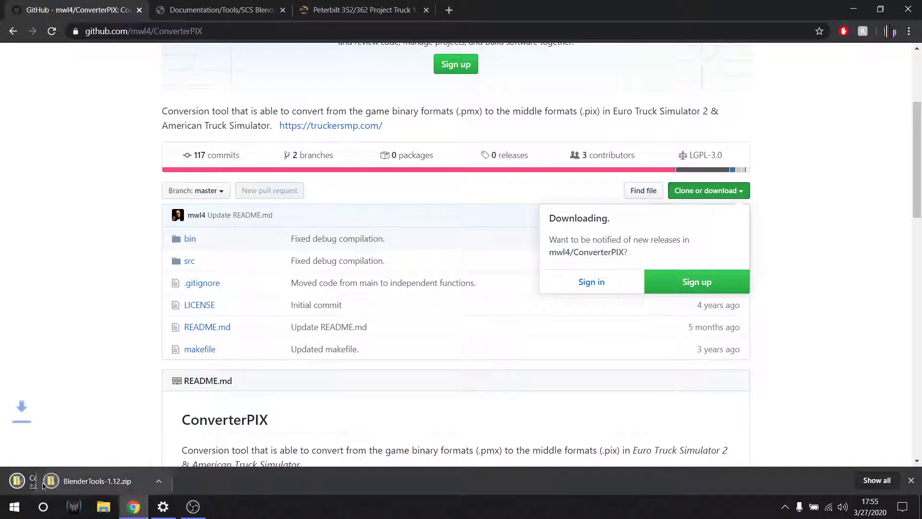
- Download the 43.9 MB Pete_352_Project zip from the Peterbilt 352/362 mod page
left_click(365, 9)
scroll(532, 234, "down", 8)
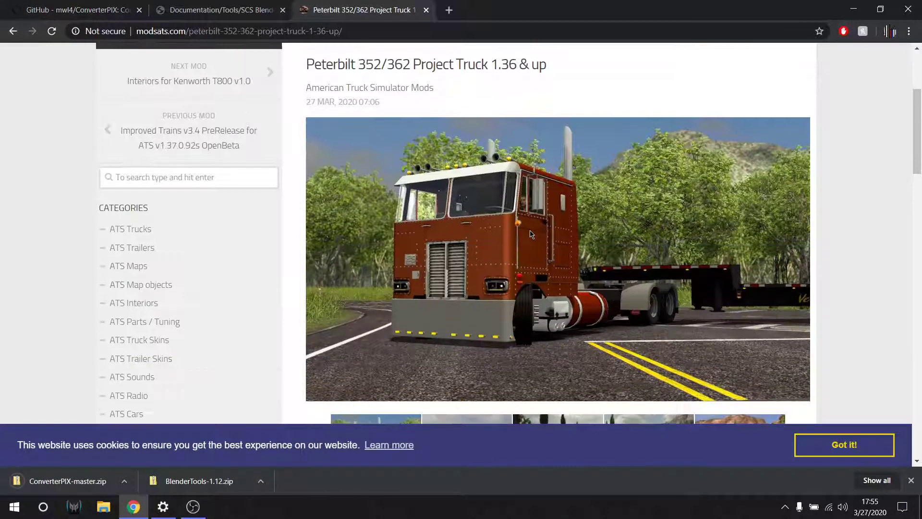
scroll(532, 234, "down", 15)
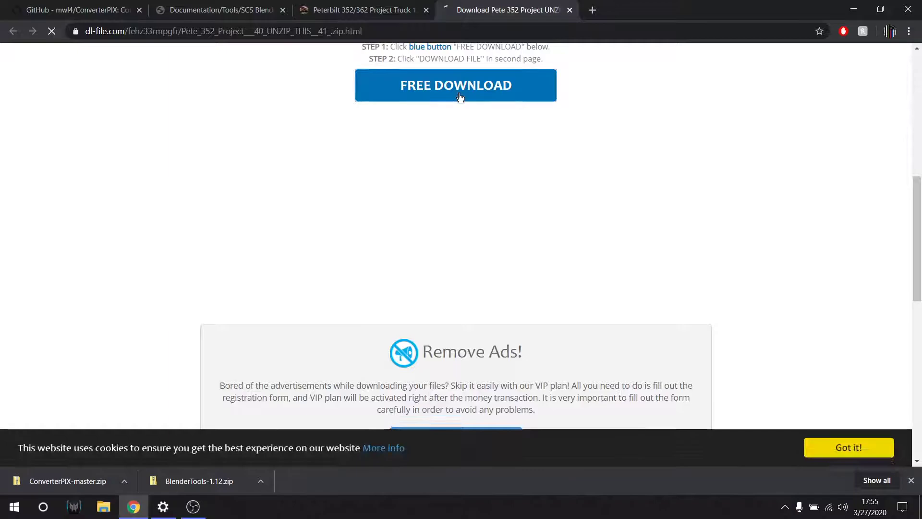
left_click(457, 96)
scroll(452, 194, "down", 5)
left_click(440, 392)
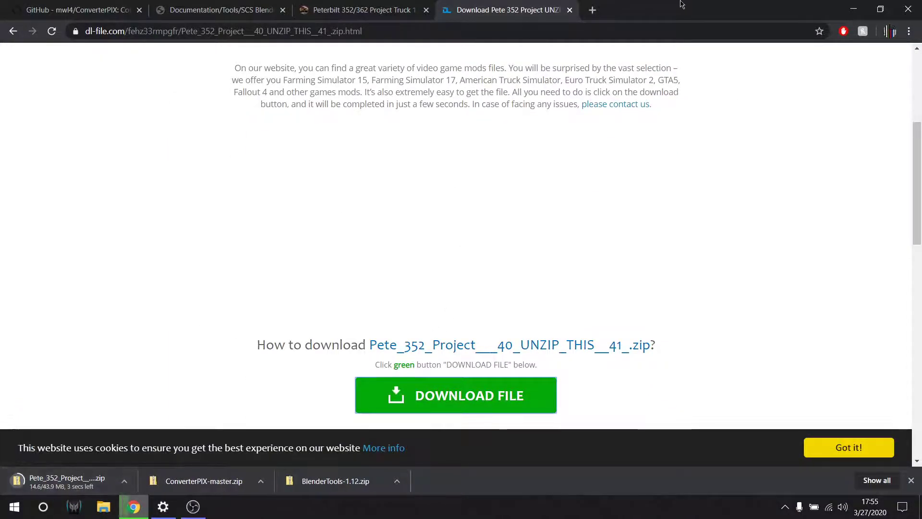
key("super+Right")
left_click(641, 460)
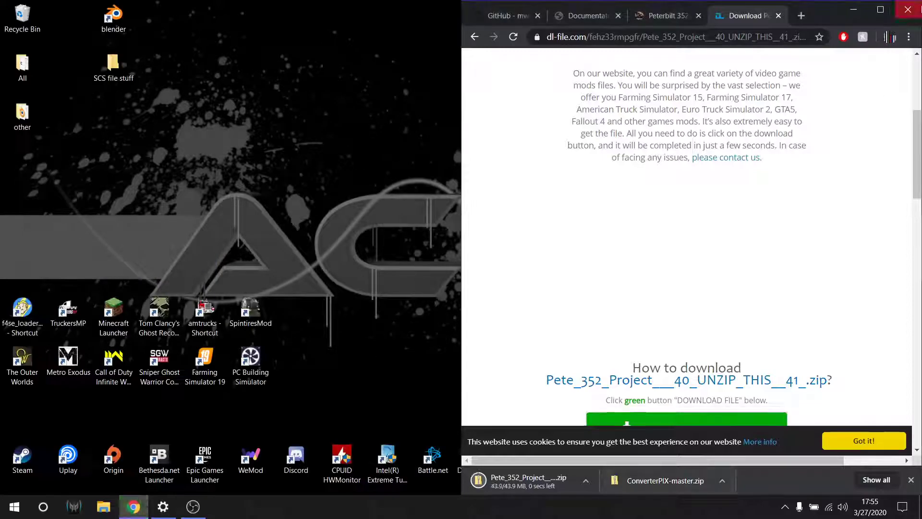
- Snap Chrome to the right half and narrow it to uncover the desktop
left_click(881, 9)
left_click_drag(654, 9, 654, 42)
key("super+Right")
left_click(465, 123)
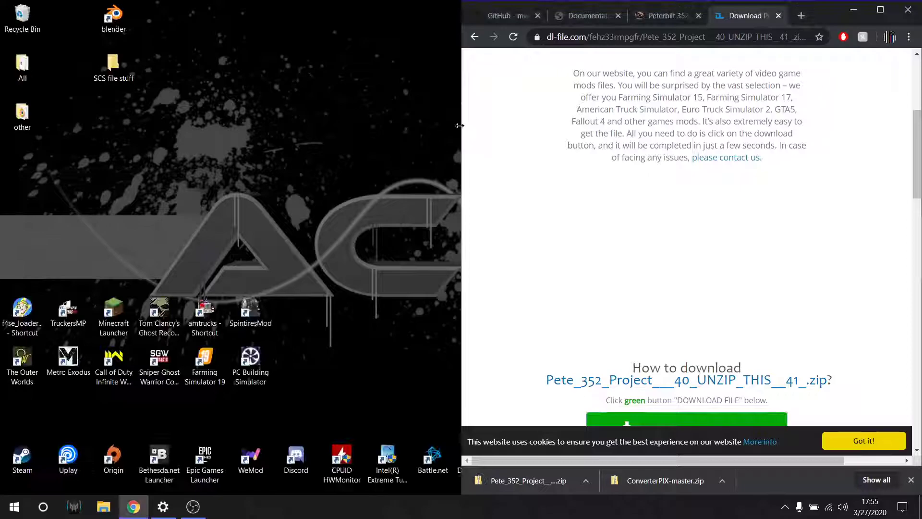
left_click_drag(465, 123, 322, 120)
- Drag the downloaded zips into the SCS file stuff folder, then open that folder
left_click_drag(658, 481, 114, 65)
left_click_drag(521, 480, 113, 63)
left_click_drag(384, 481, 121, 65)
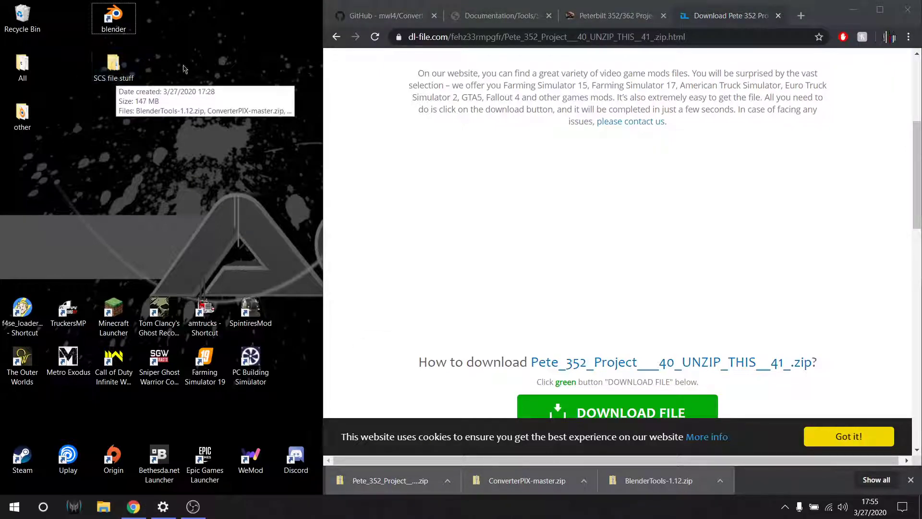
key("super+d")
double_click(114, 64)
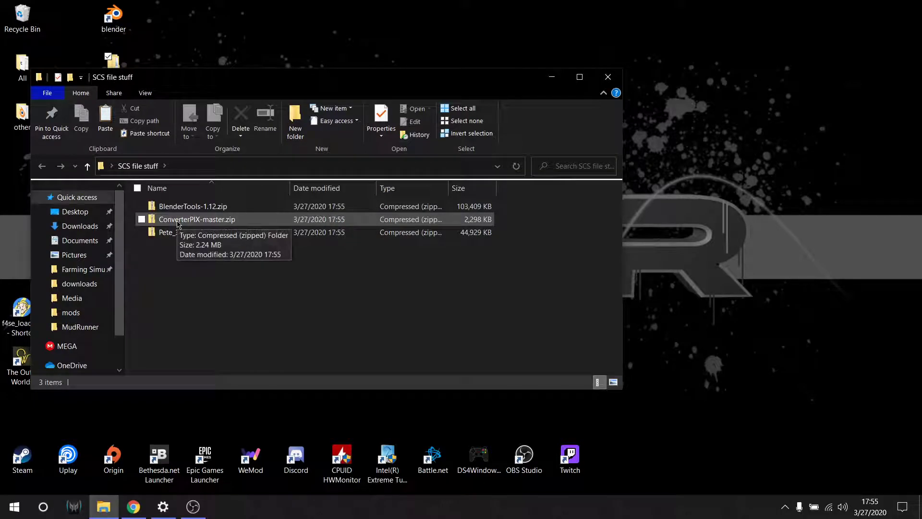
- Extract the ConverterPIX-master zip into its own folder
right_click(202, 226)
left_click(250, 181)
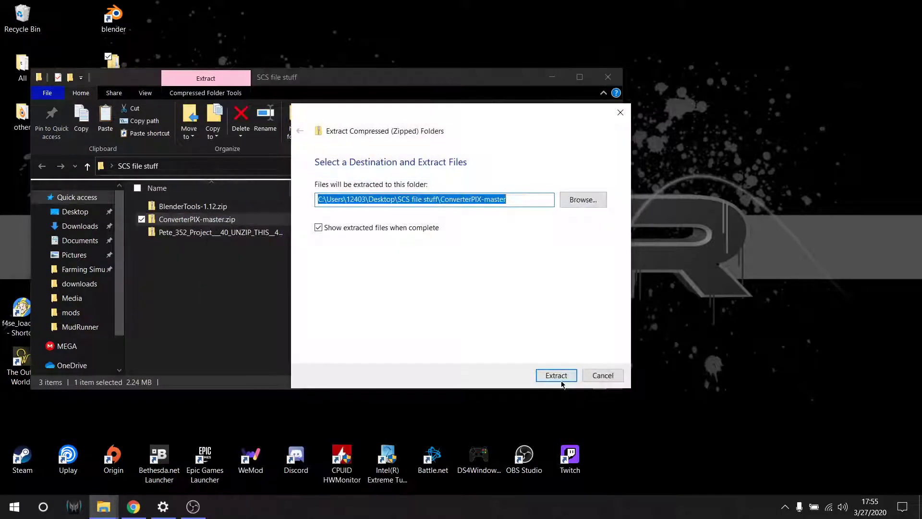
left_click(560, 379)
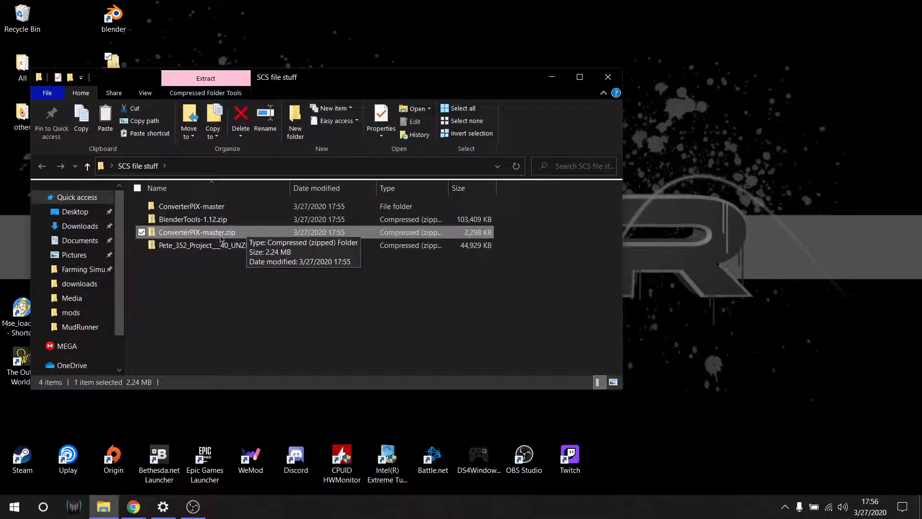
- Extract the Pete 352 Project zip and open the resulting Pete_352_Project folder
right_click(207, 245)
left_click(231, 183)
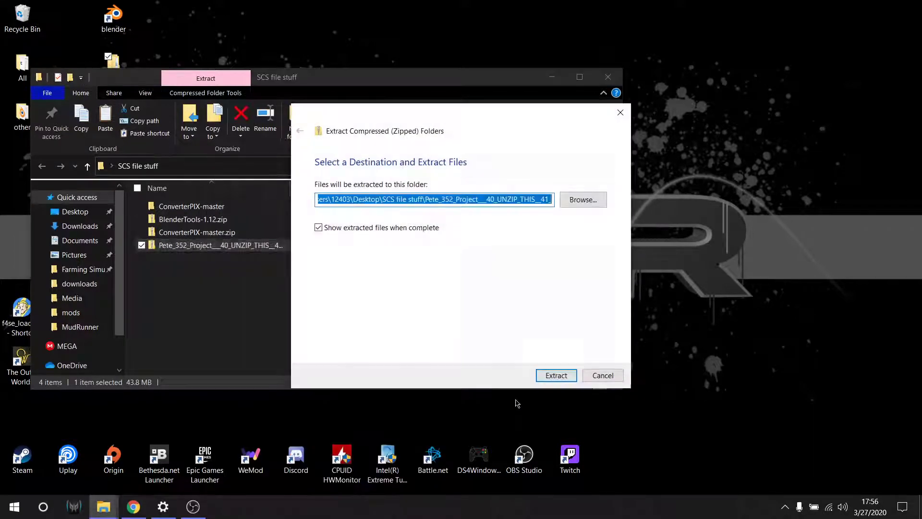
key("Return")
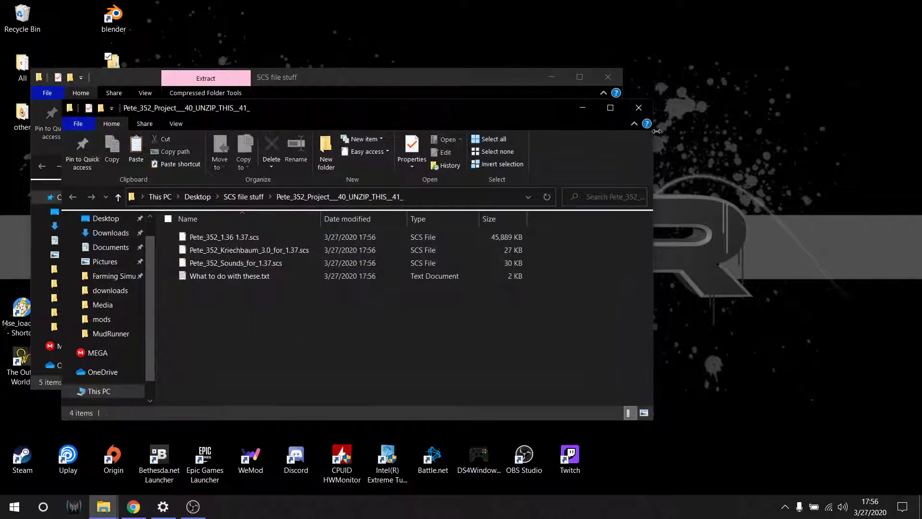
left_click(639, 108)
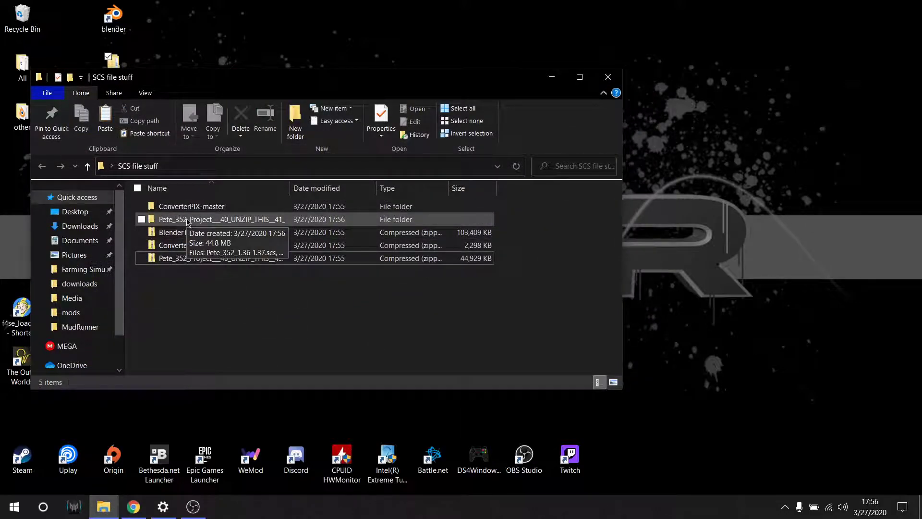
double_click(187, 220)
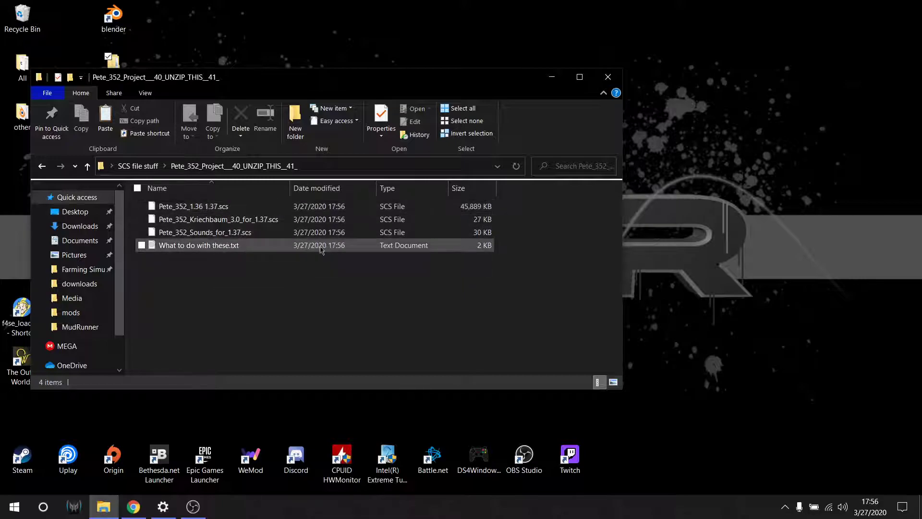
- Unpack Pete_352_1.36 1.37.scs with 7-Zip into a Pete_352_1.36 1.37 folder
right_click(182, 210)
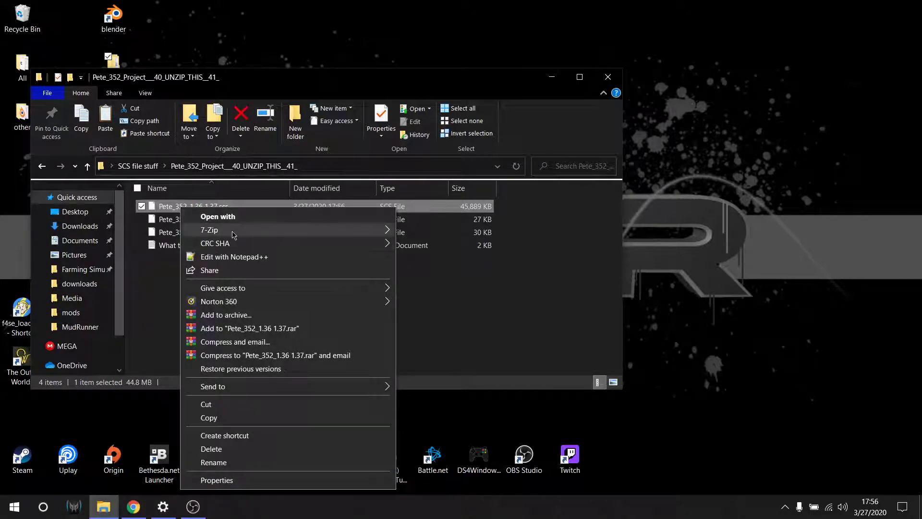
mouse_move(234, 235)
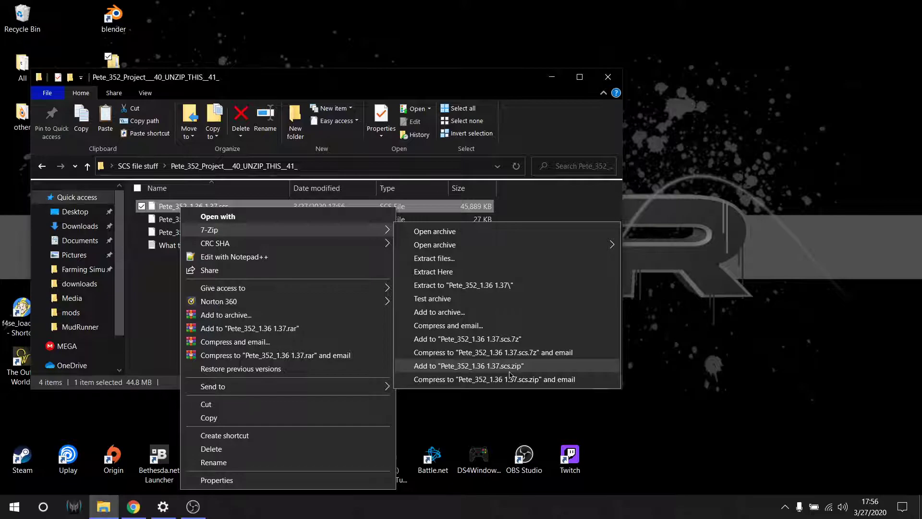
left_click(448, 261)
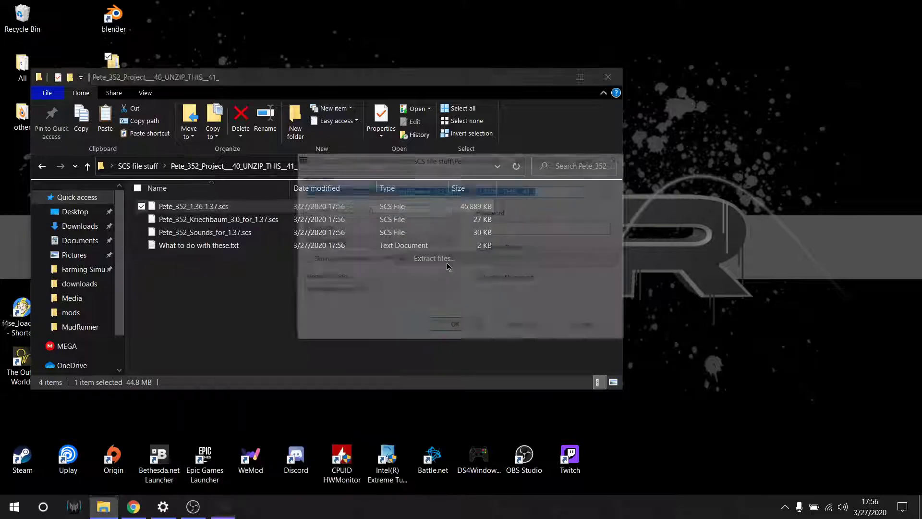
left_click(457, 323)
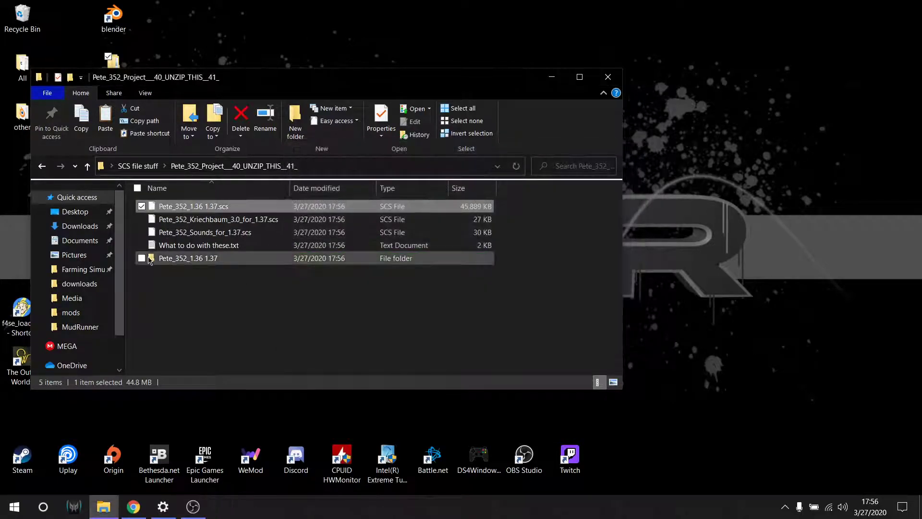
- Minimize File Explorer and launch Blender from the desktop shortcut
left_click(211, 284)
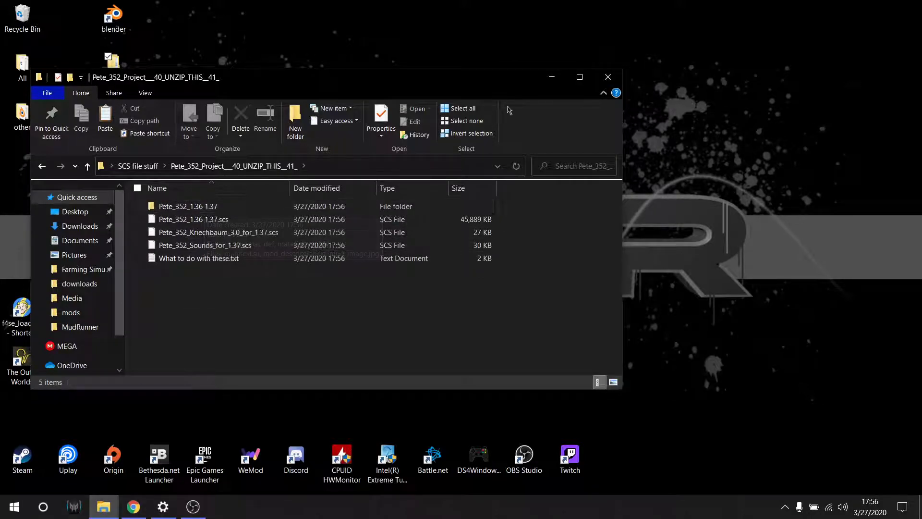
left_click(552, 77)
left_click(114, 24)
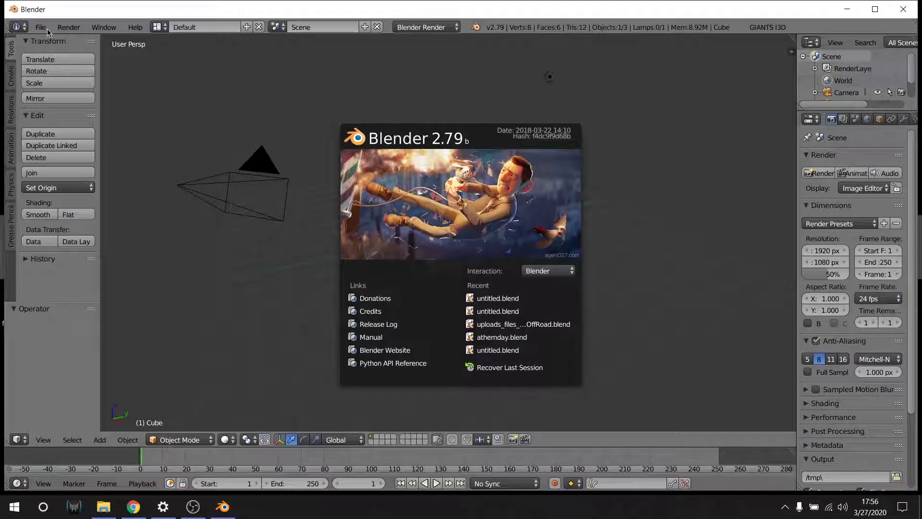
- Close the Blender 2.79 splash screen and open the File menu toward User Preferences
left_click(45, 32)
left_click(44, 28)
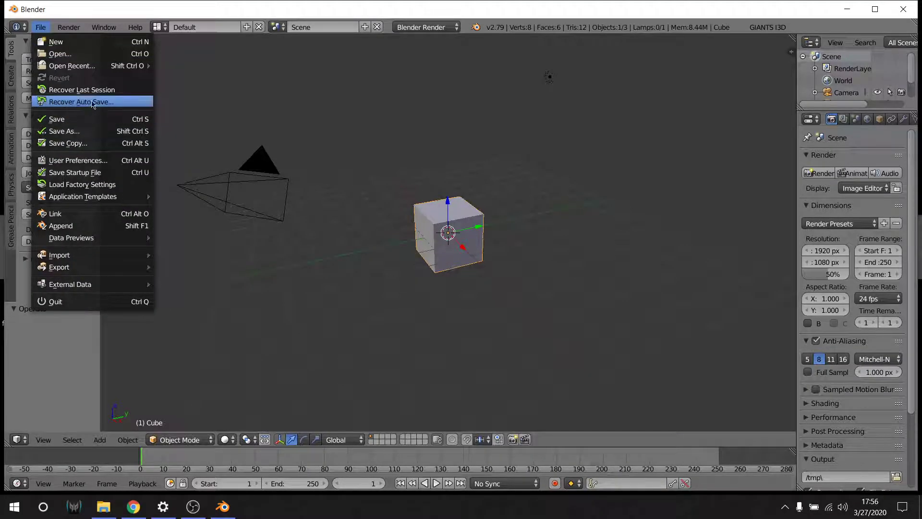
mouse_move(134, 29)
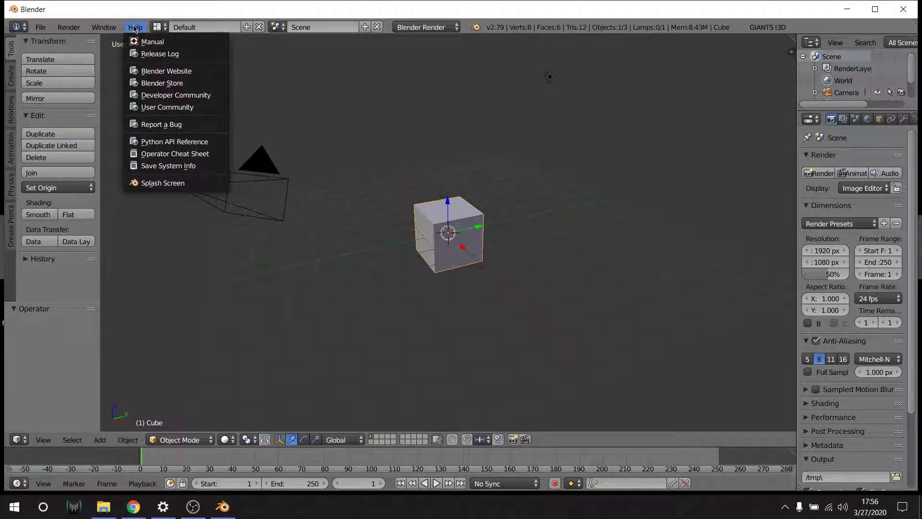
mouse_move(48, 29)
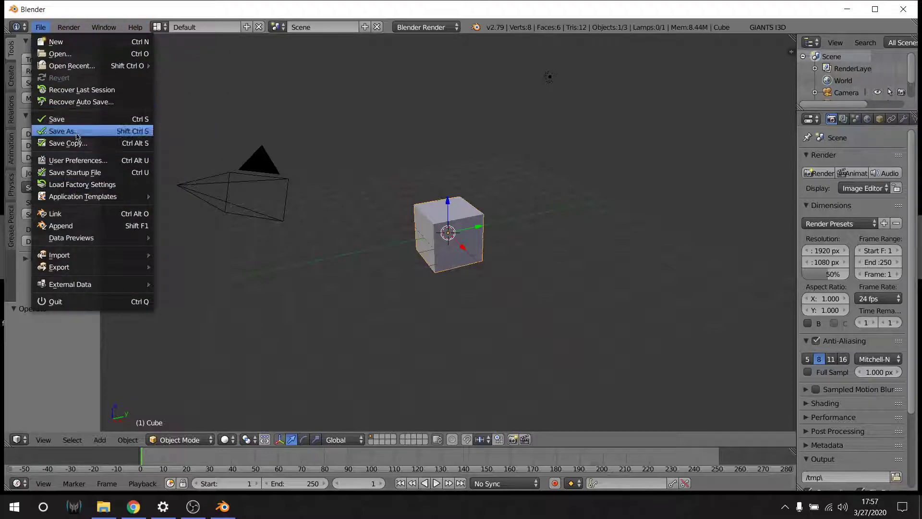
- Install the add-on from Desktop\SCS file stuff\BlenderTools-1.12.zip
left_click(74, 160)
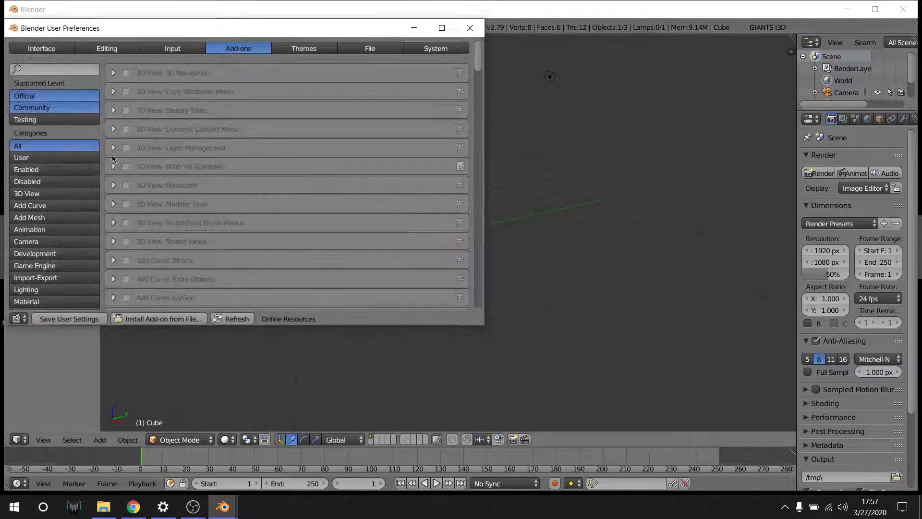
left_click(152, 320)
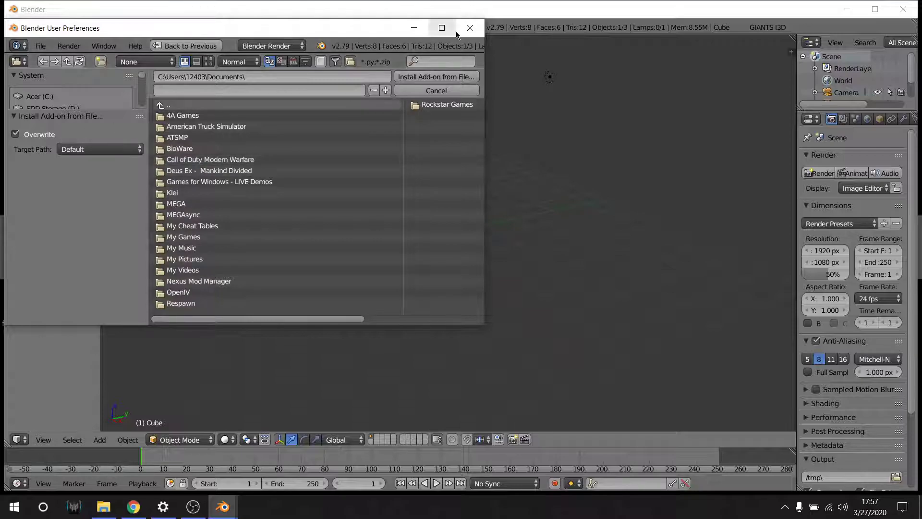
left_click(442, 27)
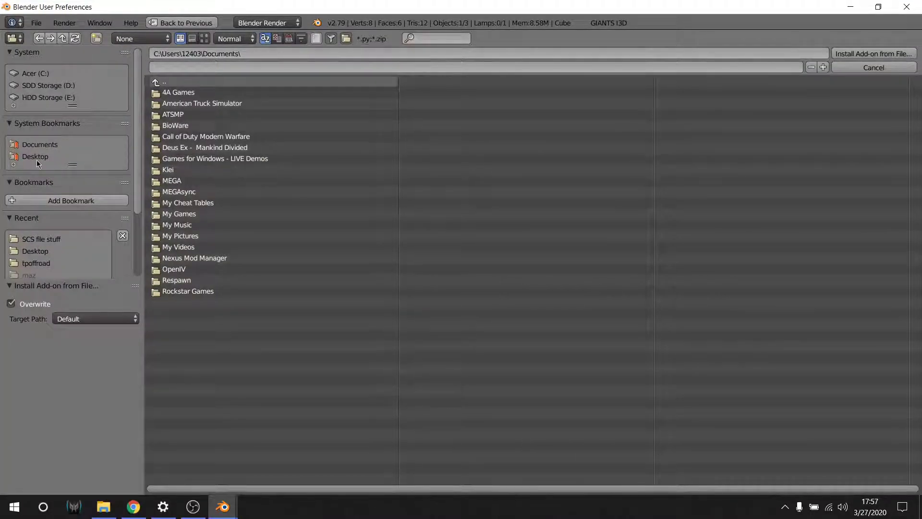
left_click(37, 160)
left_click(186, 116)
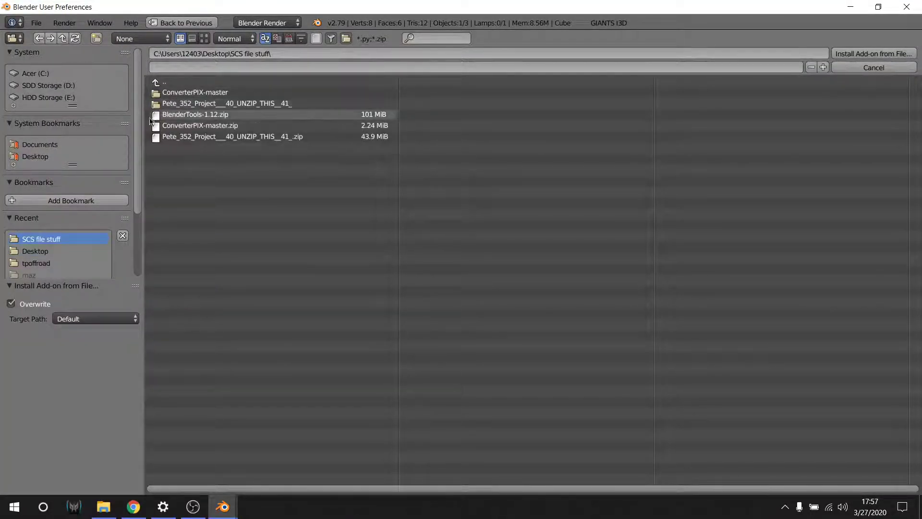
left_click(192, 114)
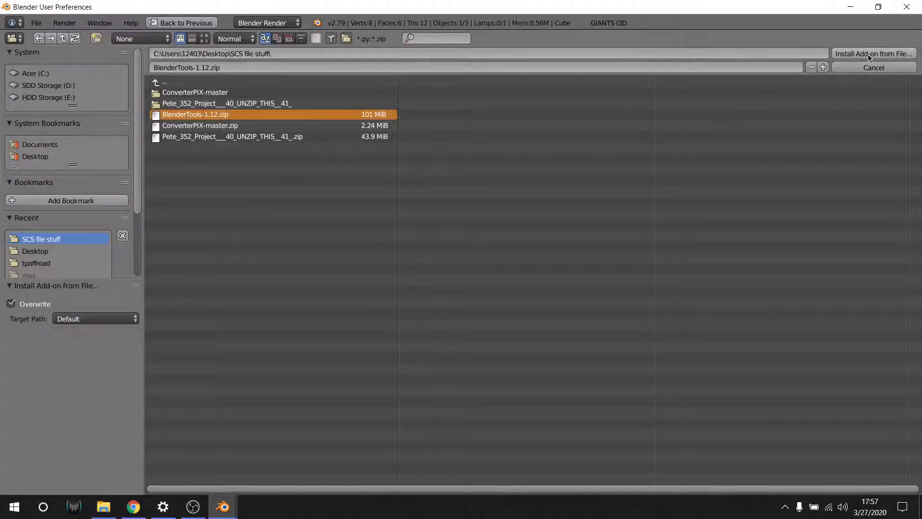
left_click(869, 57)
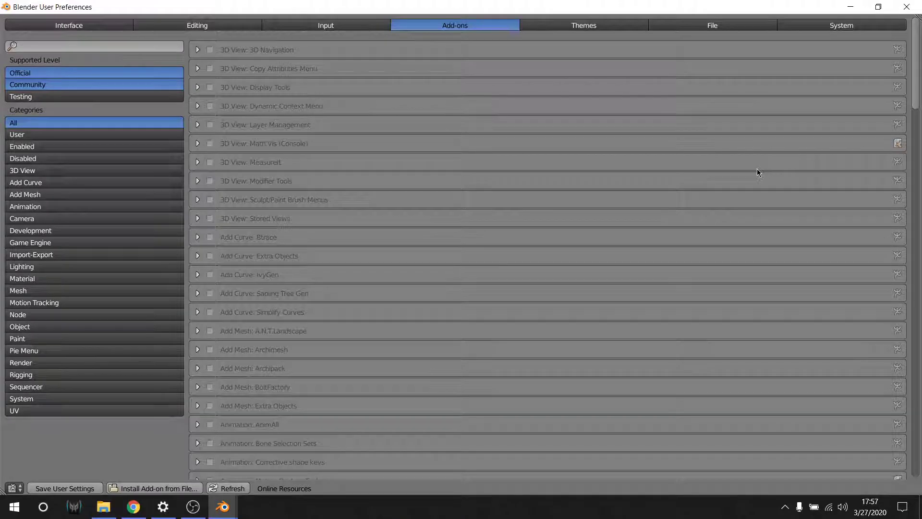
- Search 'scs', enable Import-Export: SCS Tools, save user settings and close preferences
left_click(76, 43)
type("scs")
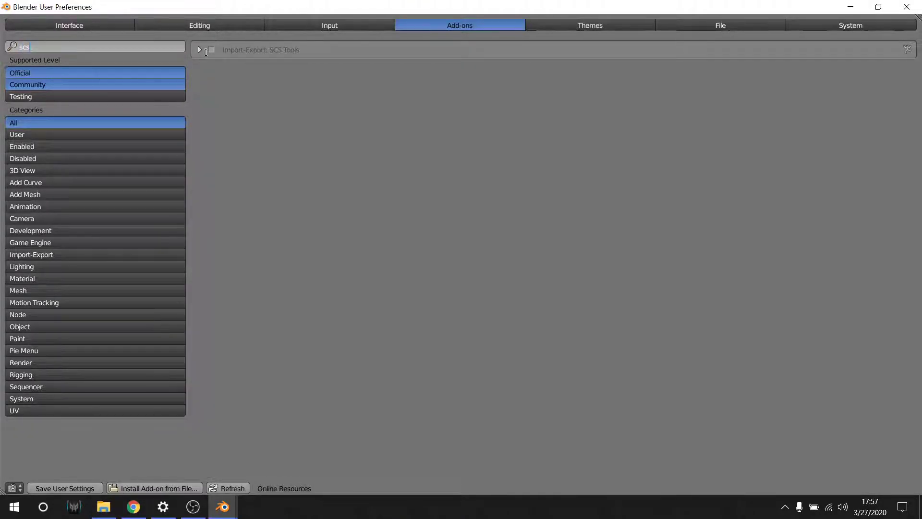
left_click(212, 50)
left_click(201, 50)
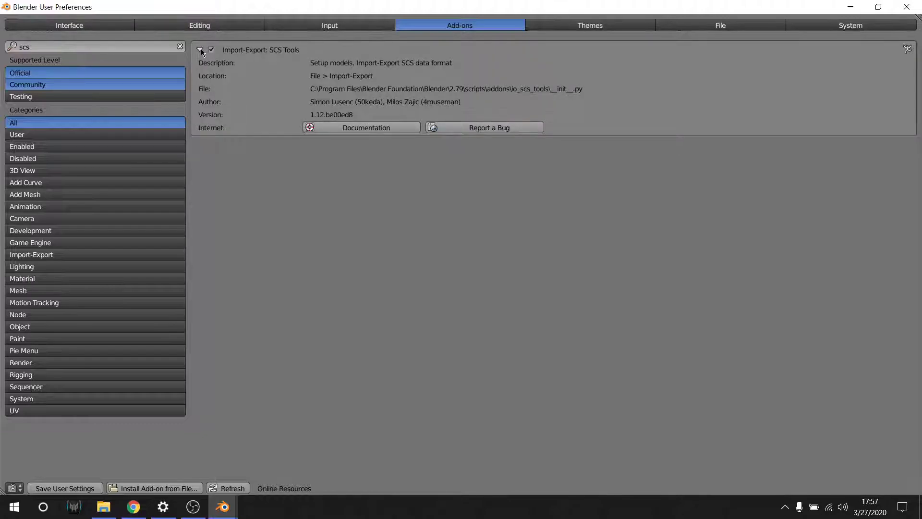
left_click(200, 49)
left_click(65, 488)
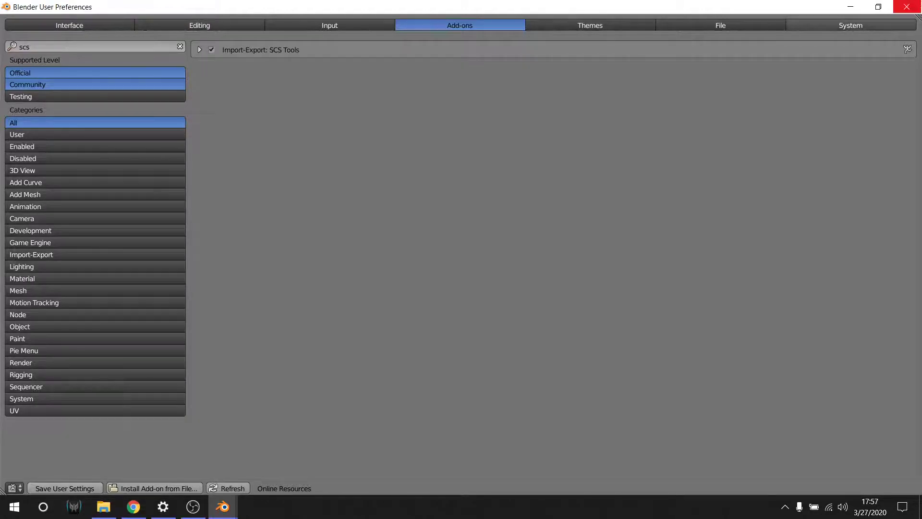
left_click(907, 7)
left_click(40, 27)
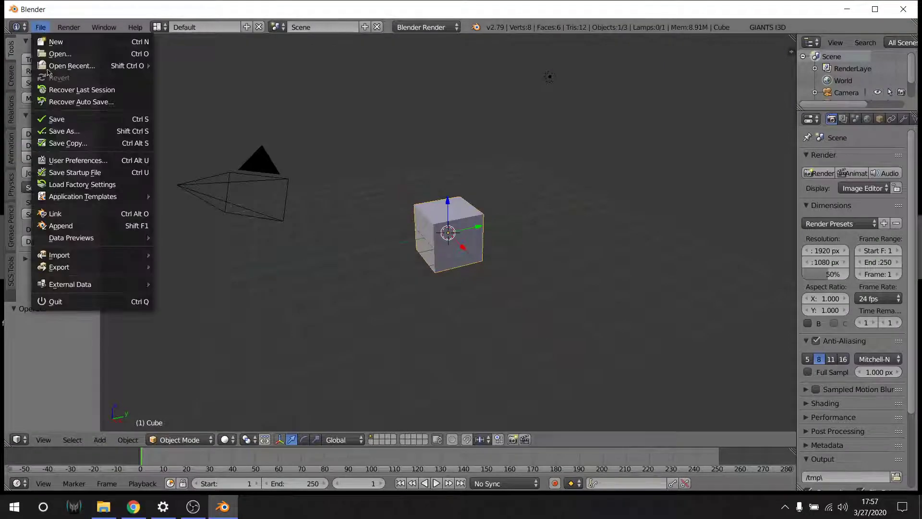
- Check the SCS .pim import option, then browse and copy the Pete_352_1.36 1.37 folder
mouse_move(86, 257)
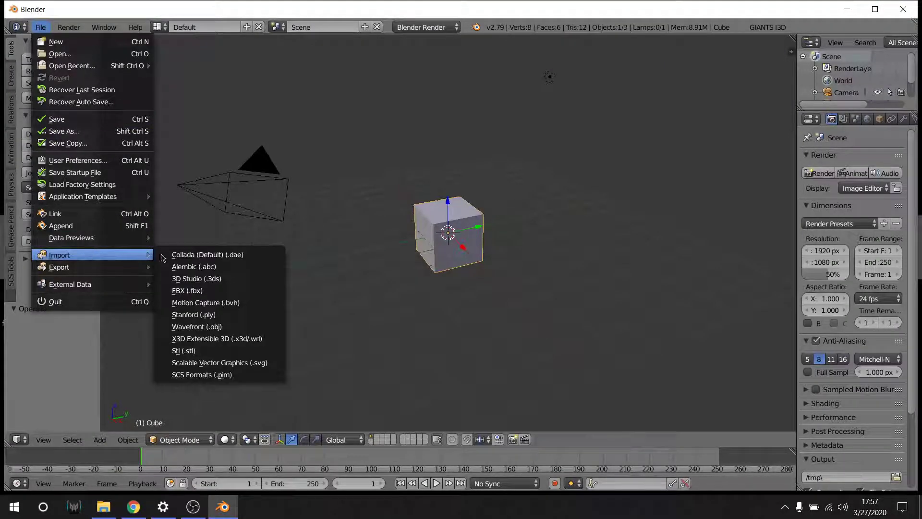
left_click(234, 375)
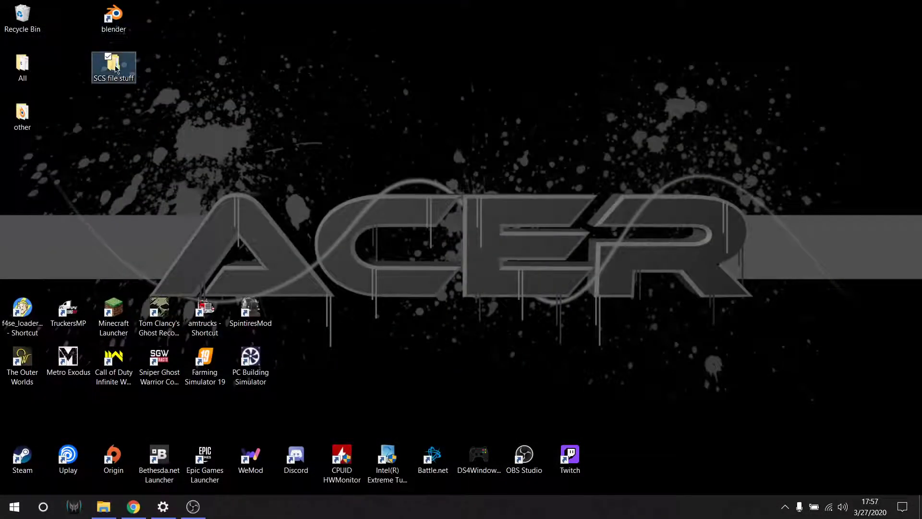
double_click(115, 69)
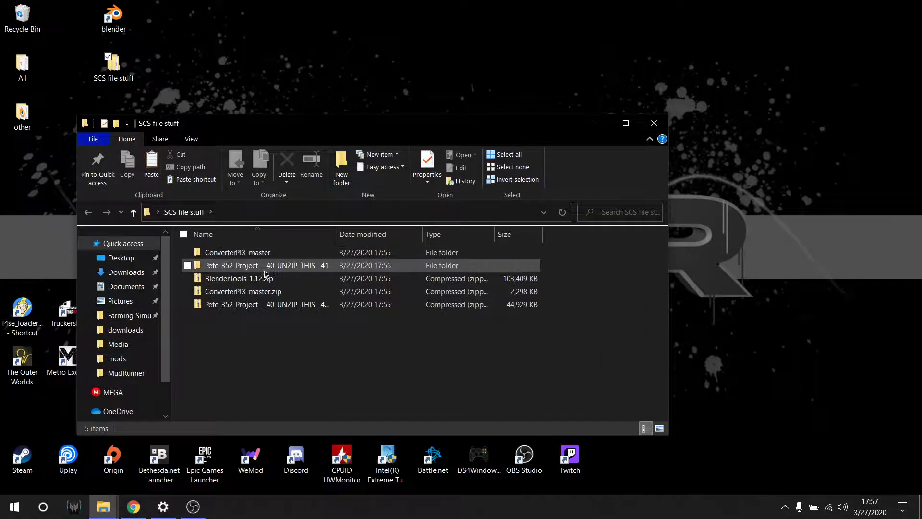
double_click(246, 265)
left_click(247, 256)
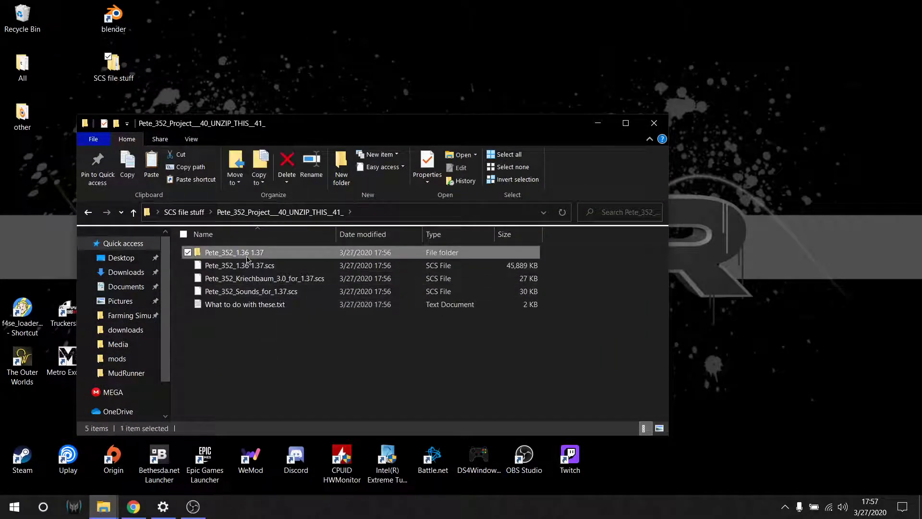
double_click(247, 258)
double_click(225, 292)
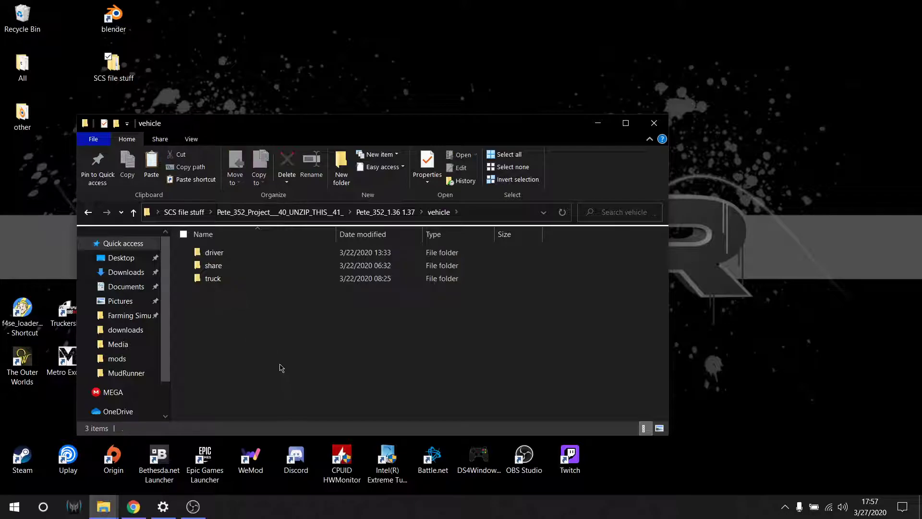
key("BackSpace")
key("BackSpace")
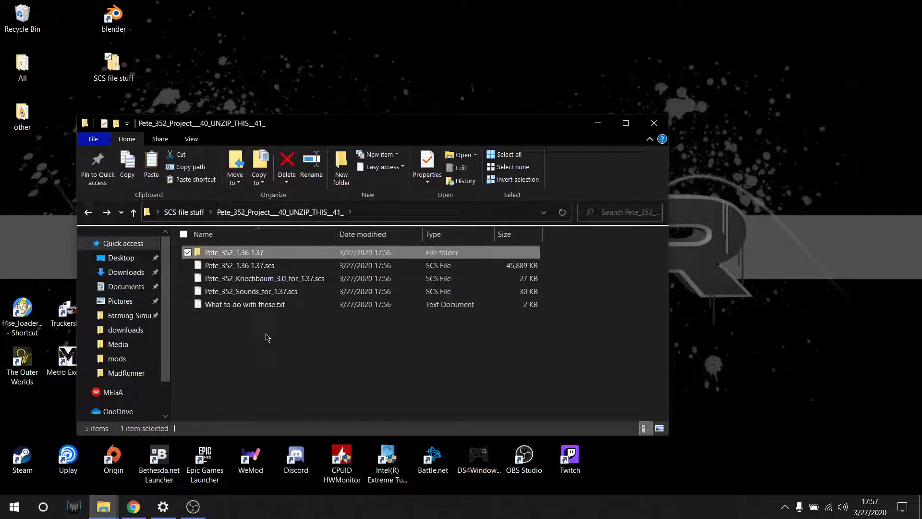
right_click(233, 254)
left_click(283, 409)
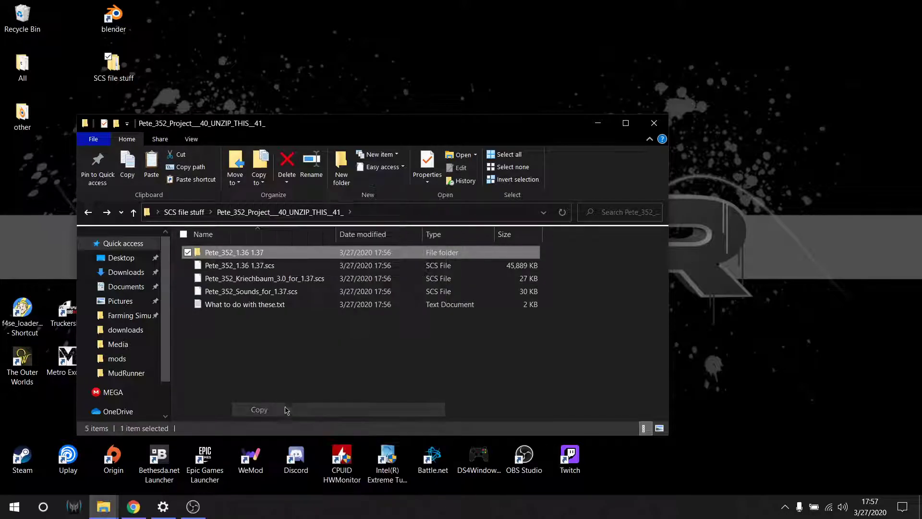
- Paste the folder into ConverterPIX-master\ConverterPIX-master\bin\win_x86
key("BackSpace")
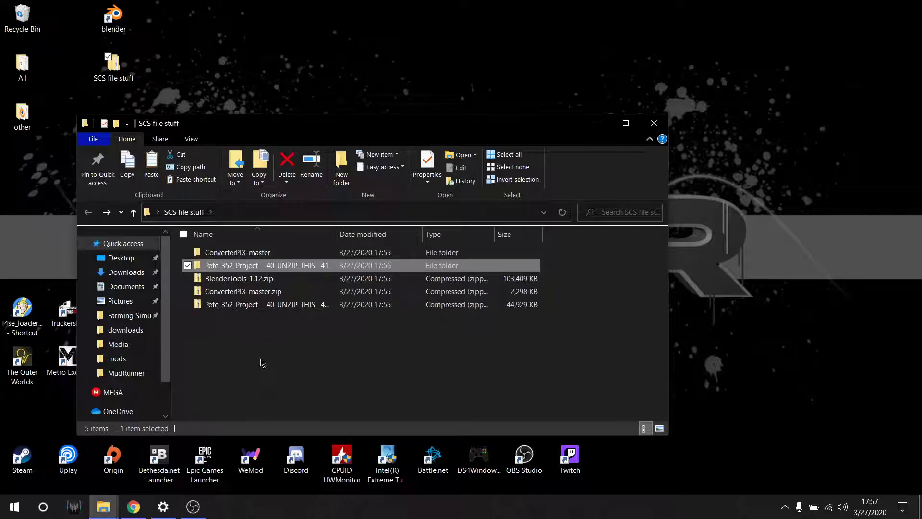
left_click(252, 257)
double_click(252, 258)
double_click(253, 255)
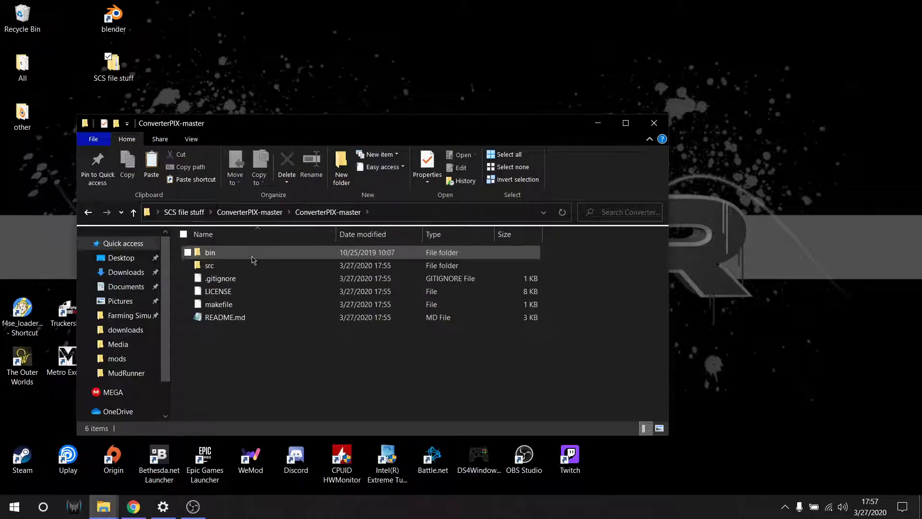
double_click(254, 255)
left_click(240, 278)
double_click(238, 278)
right_click(245, 332)
left_click(290, 414)
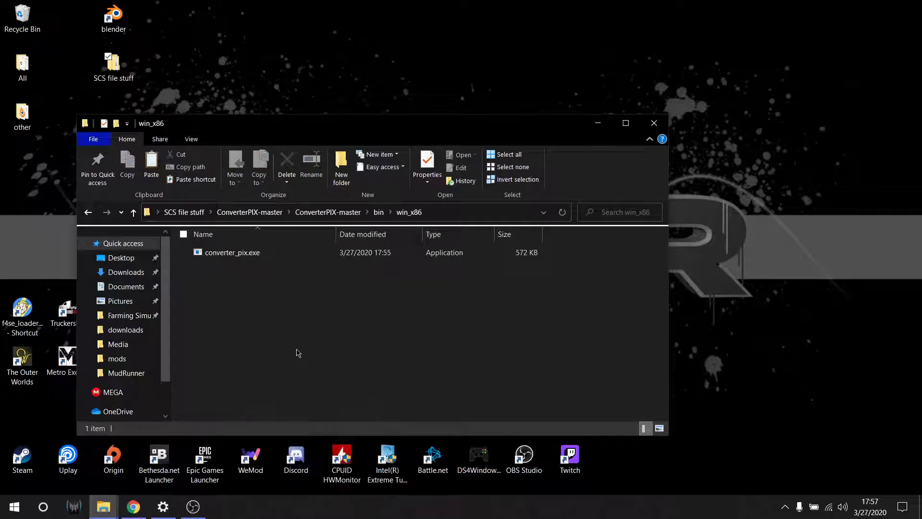
key("ctrl+v")
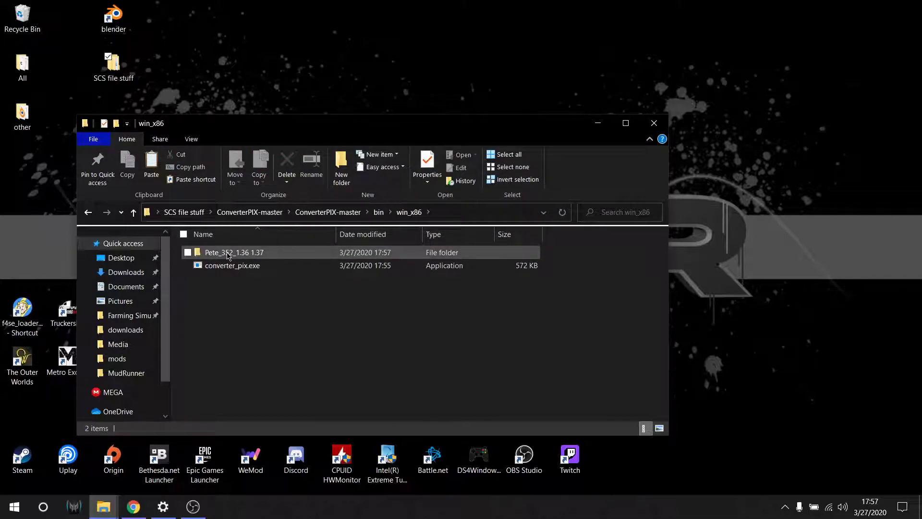
- Drop Pete_352_1.36 1.37 onto converter_pix.exe and run it past the SmartScreen warning
mouse_move(228, 257)
left_mouse_down()
mouse_move(274, 266)
mouse_move(224, 268)
left_mouse_up()
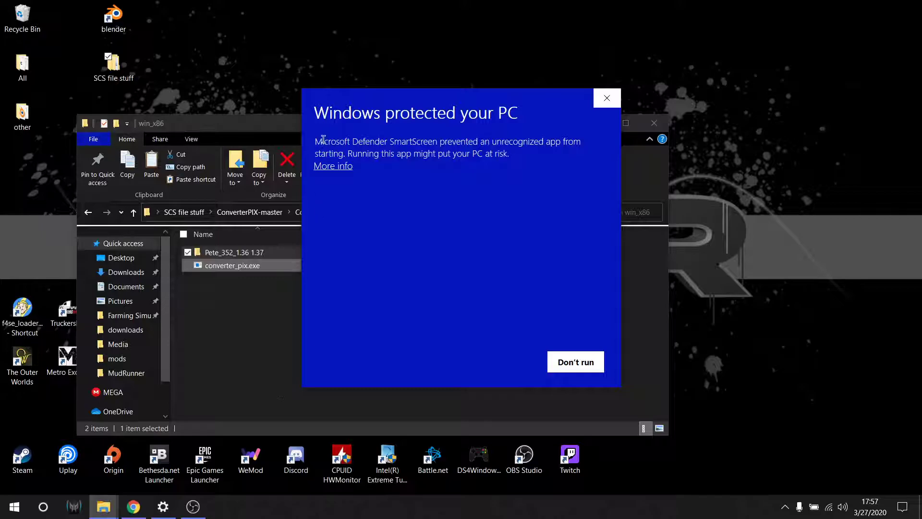
left_click(331, 166)
left_click(502, 362)
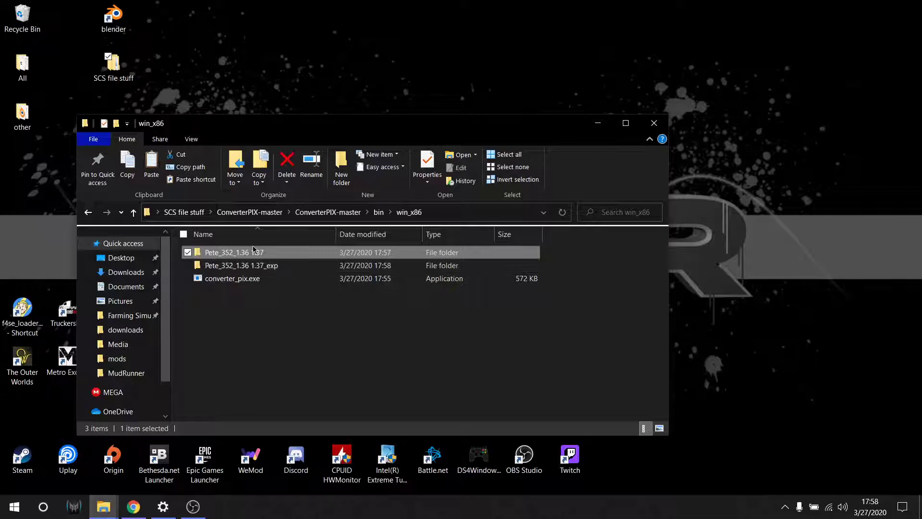
- Open the Pete_352_1.36 1.37_exp export down to vehicle\truck\peterbilt_352
mouse_move(272, 272)
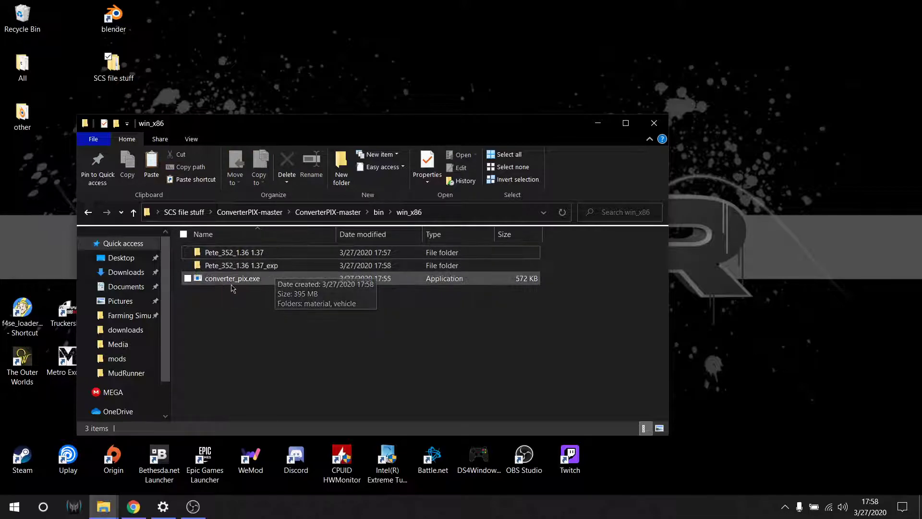
double_click(250, 268)
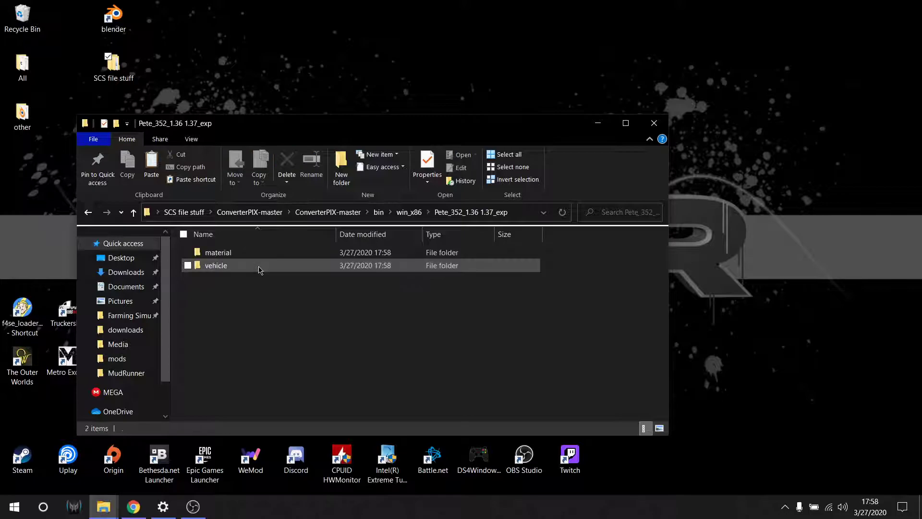
double_click(207, 265)
left_click(217, 279)
double_click(216, 279)
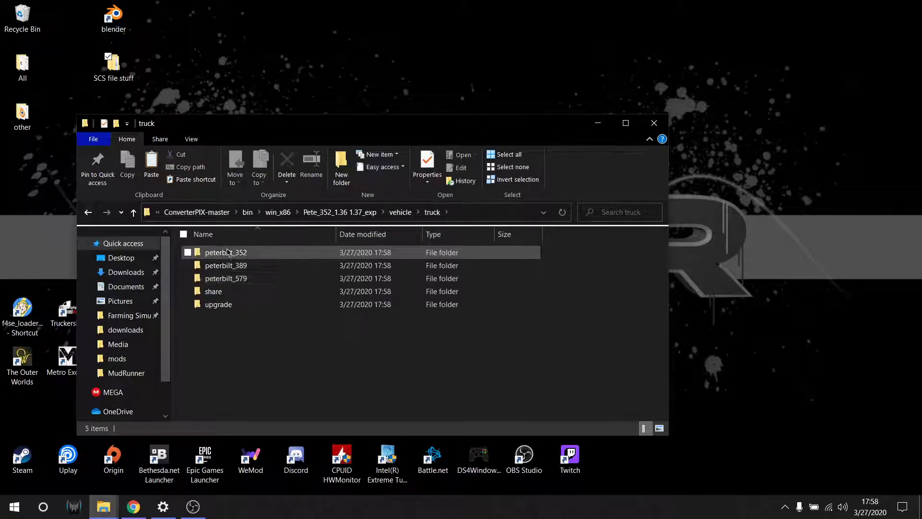
key("BackSpace")
key("BackSpace")
key("BackSpace")
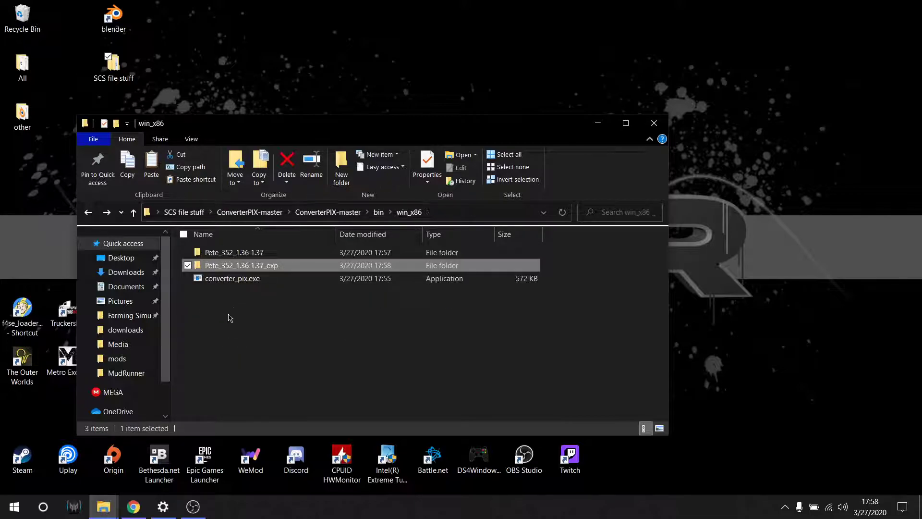
double_click(227, 267)
double_click(227, 267)
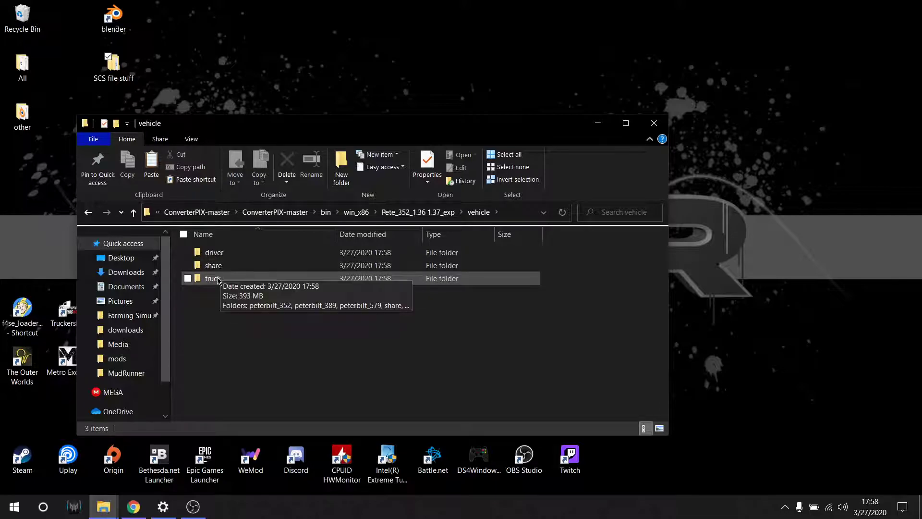
double_click(225, 279)
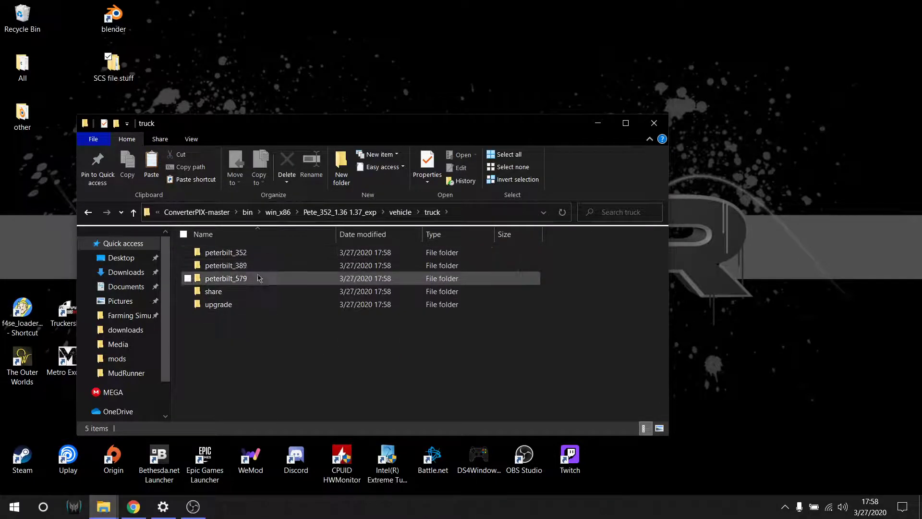
double_click(236, 255)
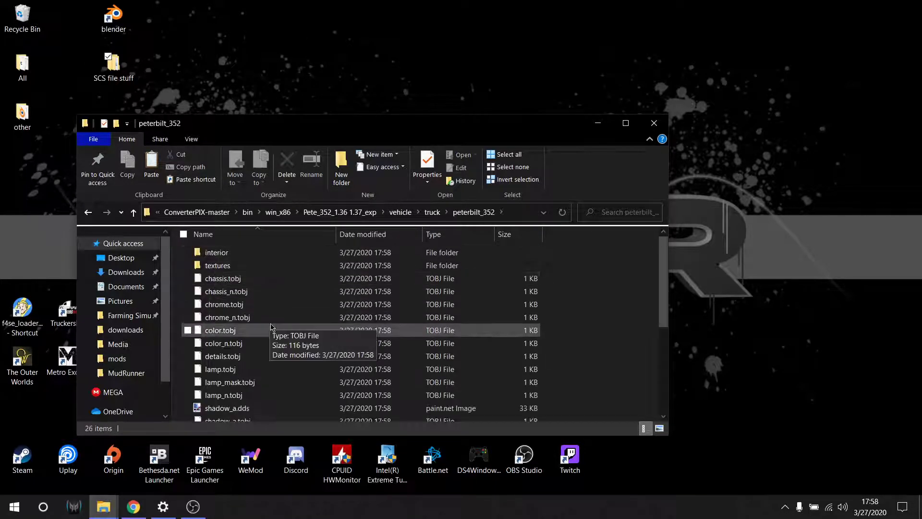
- Inspect the vehicle share\models folder and the truck's share folder
scroll(312, 356, "down", 4)
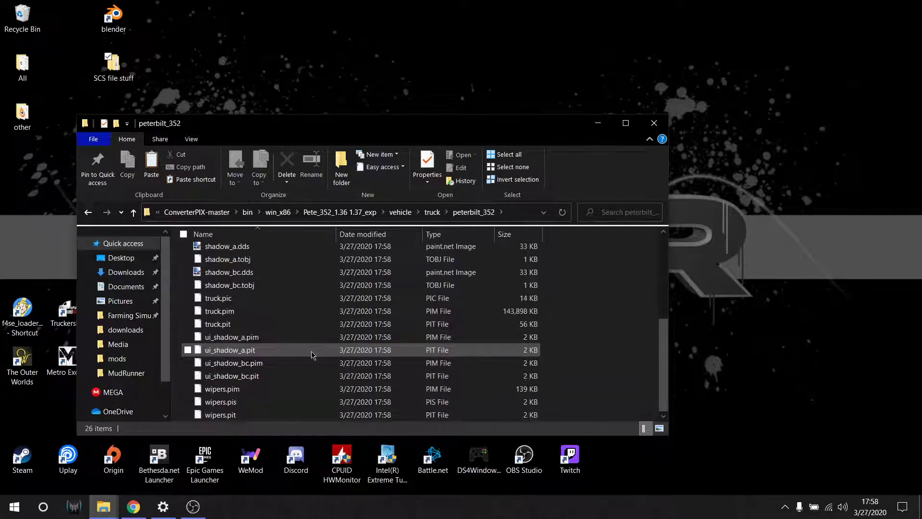
key("alt+Up")
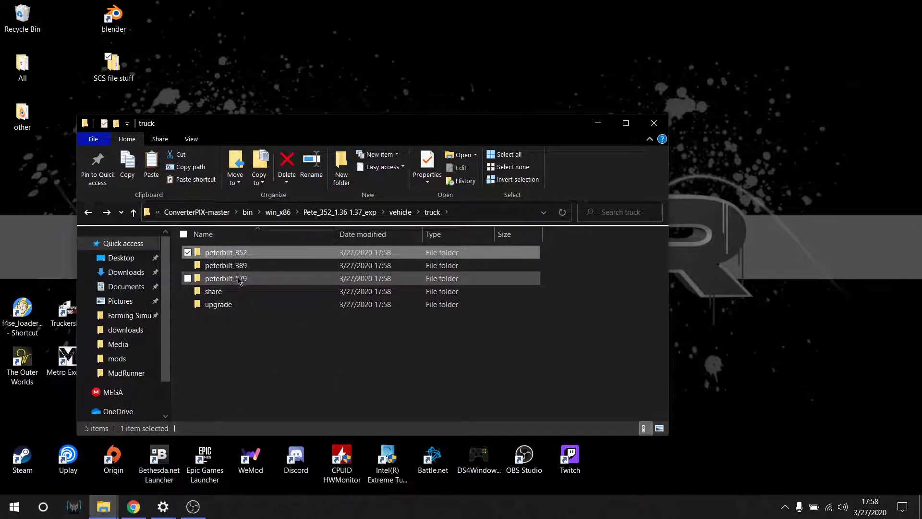
key("alt+Up")
double_click(228, 266)
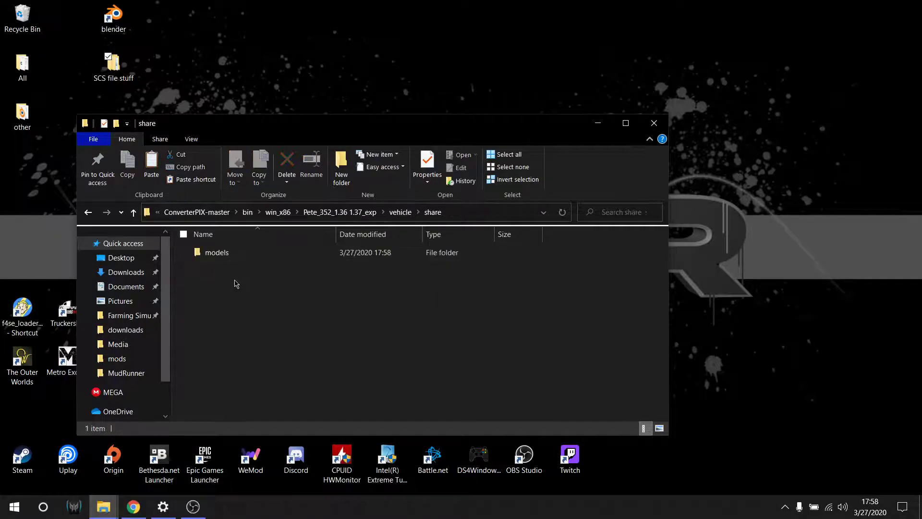
double_click(214, 253)
key("alt+Up")
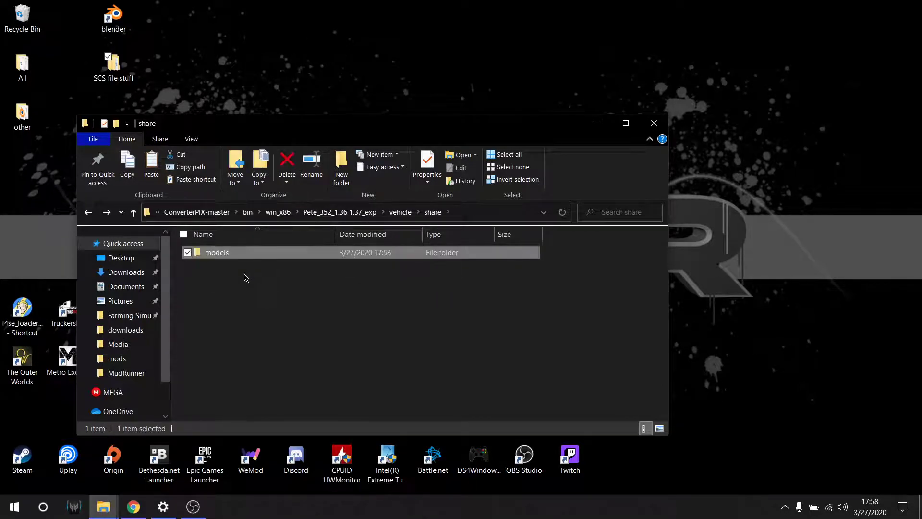
key("alt+Up")
double_click(261, 279)
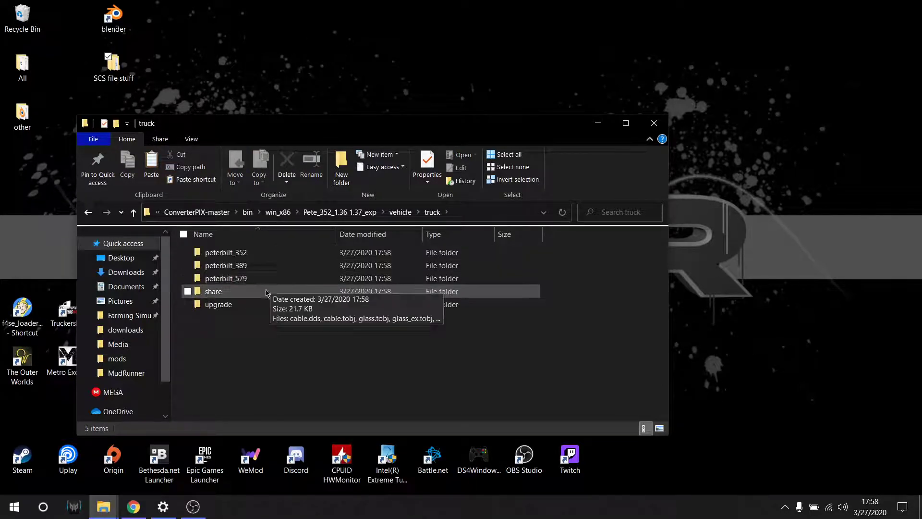
double_click(270, 291)
key("alt+Up")
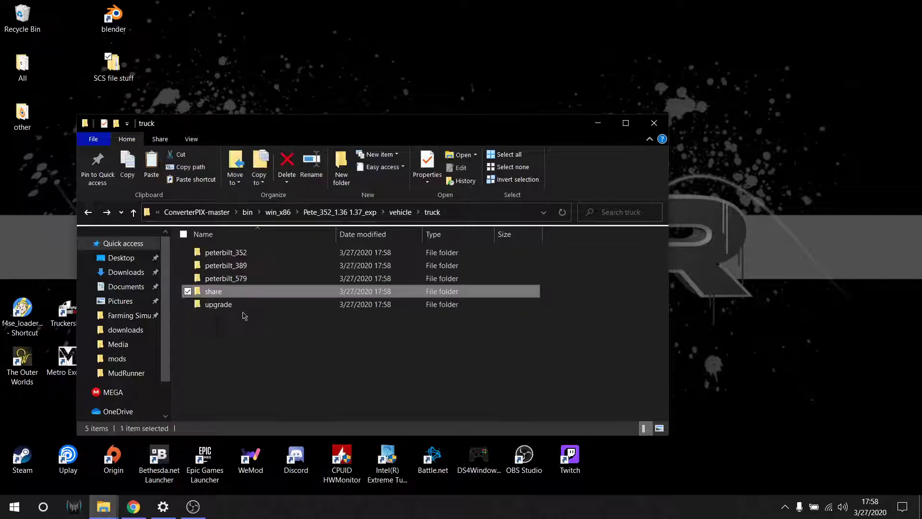
- Check the upgrade, peterbilt_389 and peterbilt_579 folders, revisit peterbilt_352, then relaunch Blender
double_click(276, 304)
key("alt+Up")
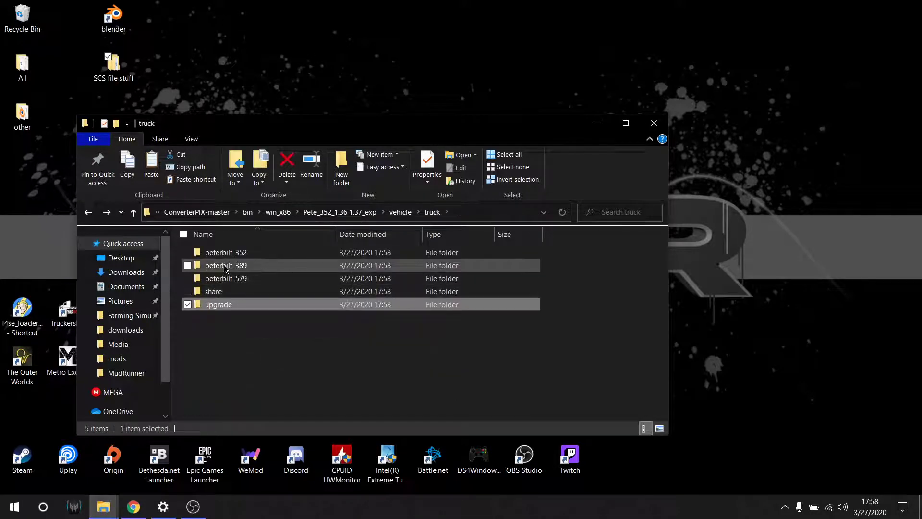
double_click(269, 265)
key("alt+Up")
double_click(239, 280)
key("alt+Up")
double_click(243, 253)
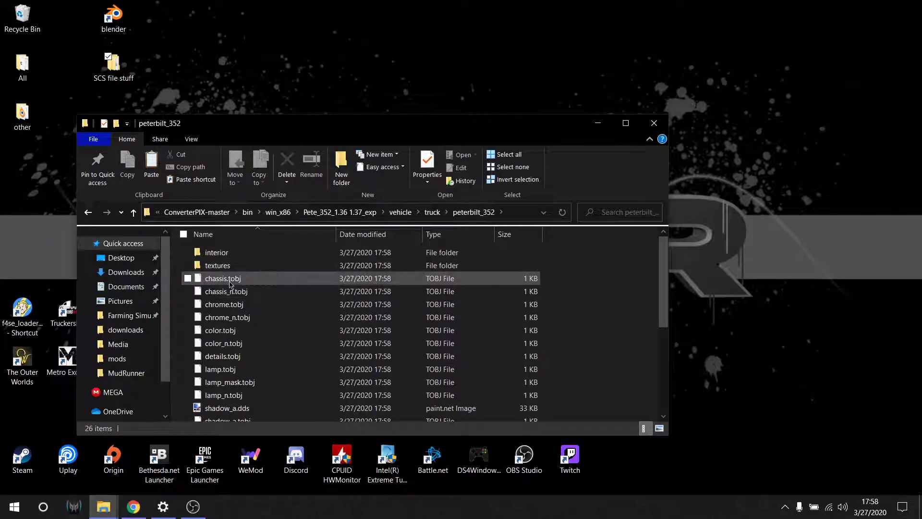
scroll(281, 342, "down", 4)
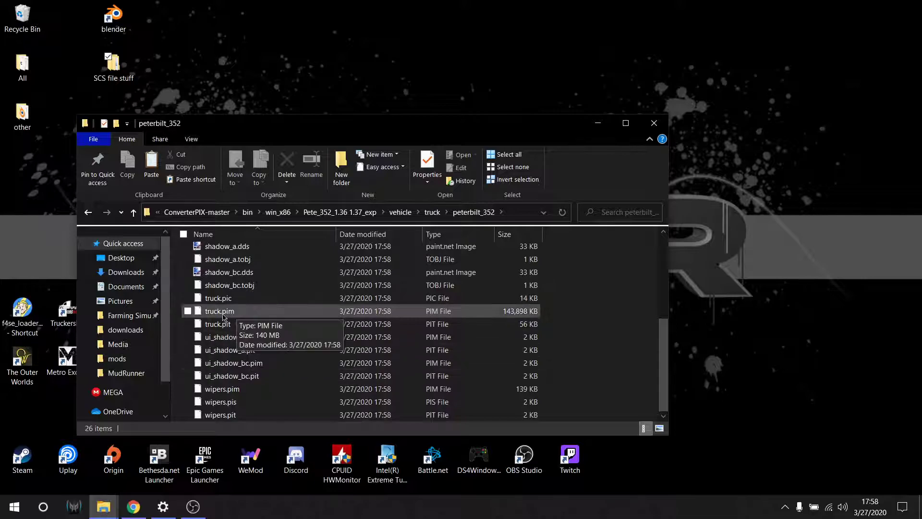
key("super+d")
double_click(117, 24)
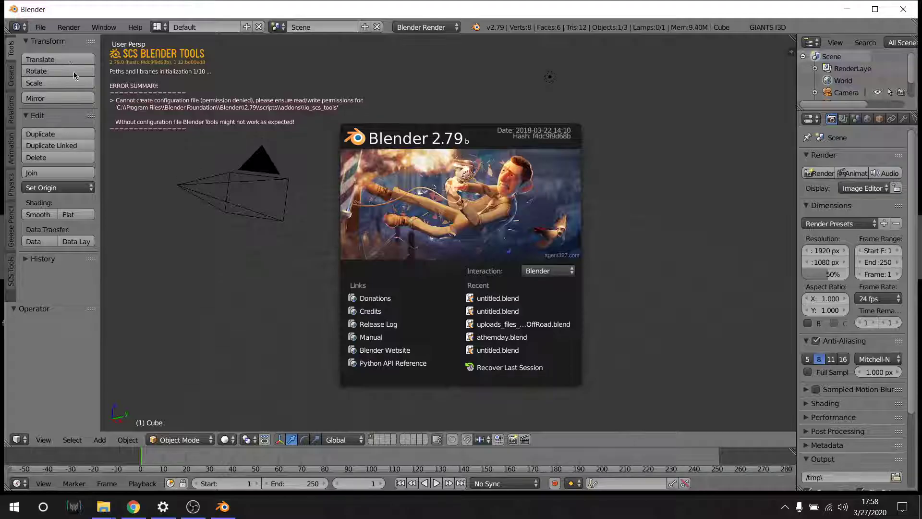
- Delete every object in the default scene and start an SCS .pim import
key("a")
key("Delete")
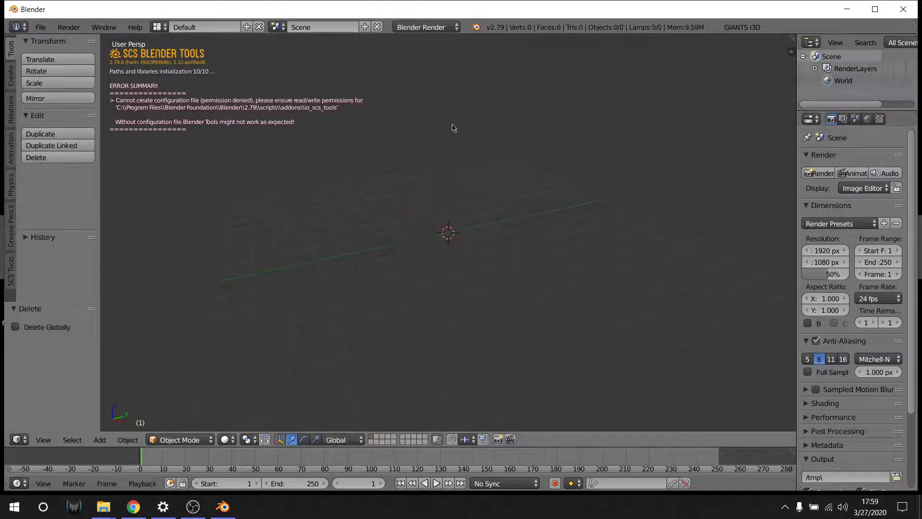
left_click(41, 27)
mouse_move(82, 256)
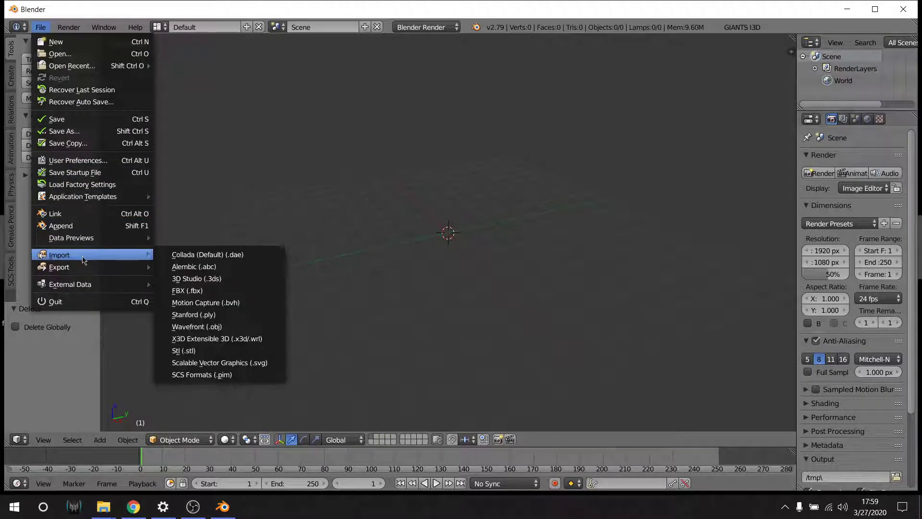
left_click(201, 376)
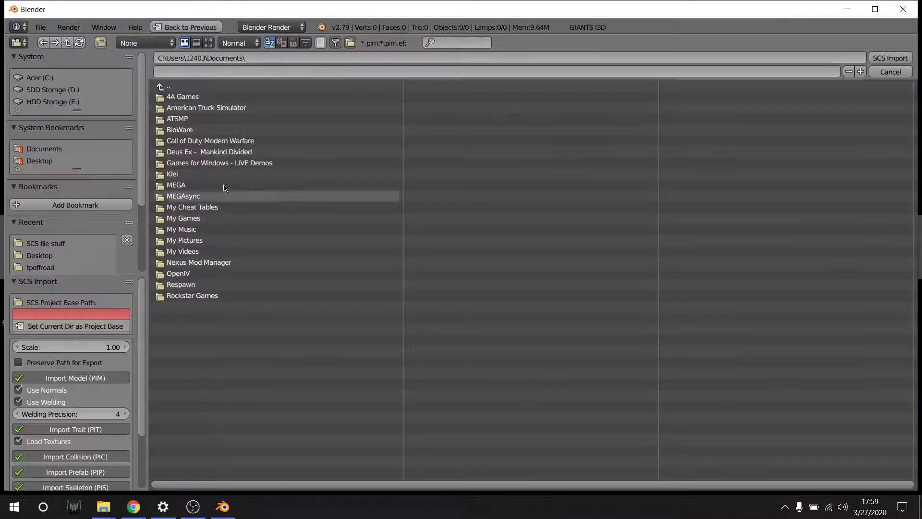
- Browse from the Desktop to Pete_352_1.36 1.37_exp\vehicle\truck\peterbilt_352 and select truck.pim
left_click(40, 160)
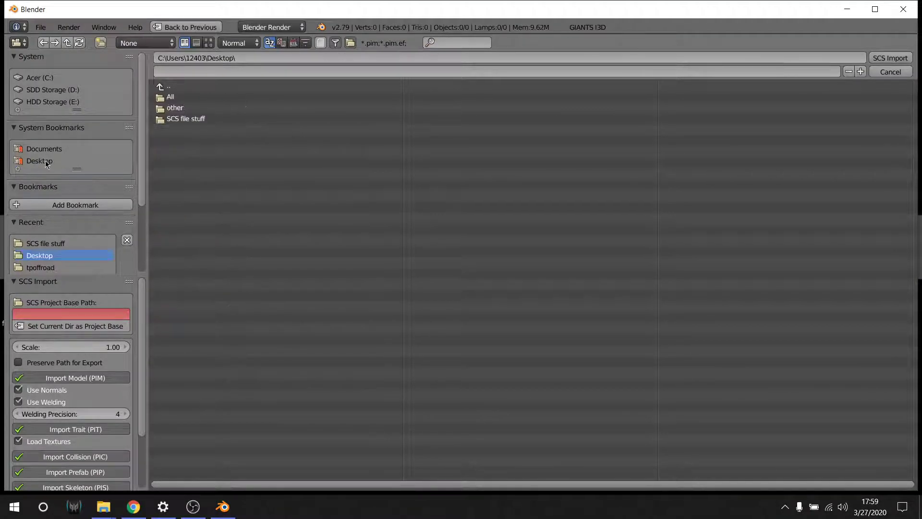
left_click(175, 118)
left_click(197, 98)
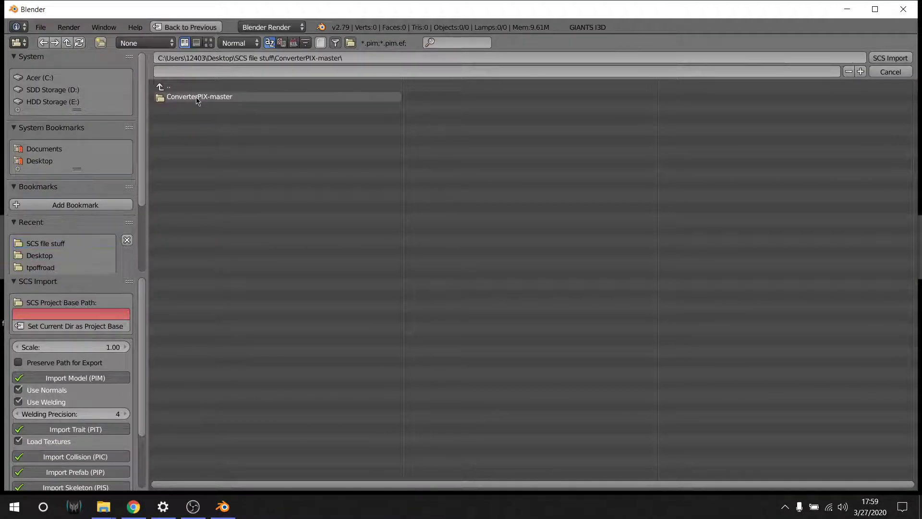
left_click(196, 98)
left_click(196, 98)
left_click(187, 119)
left_click(212, 108)
left_click(186, 109)
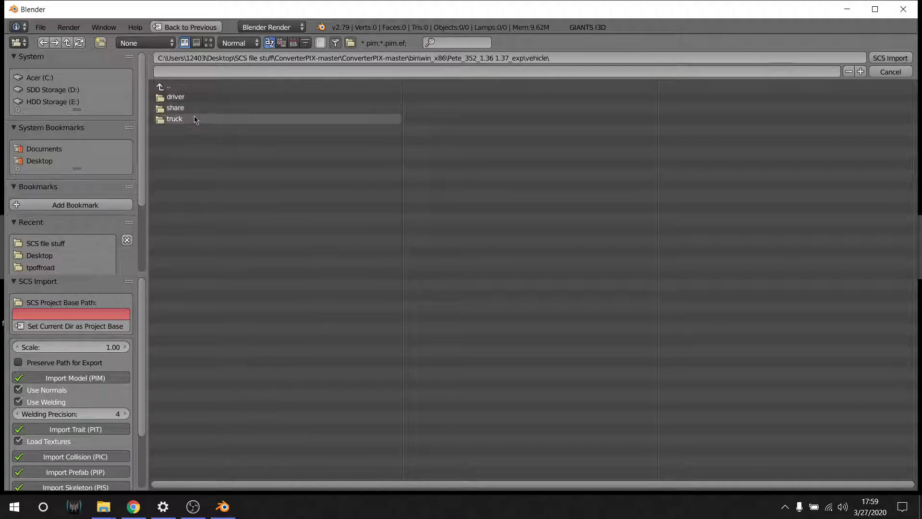
left_click(194, 116)
left_click(202, 98)
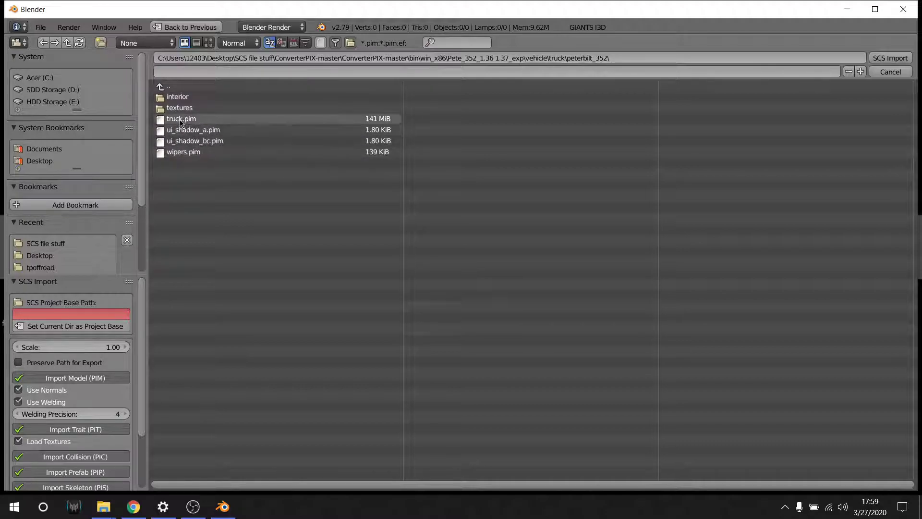
left_click(183, 119)
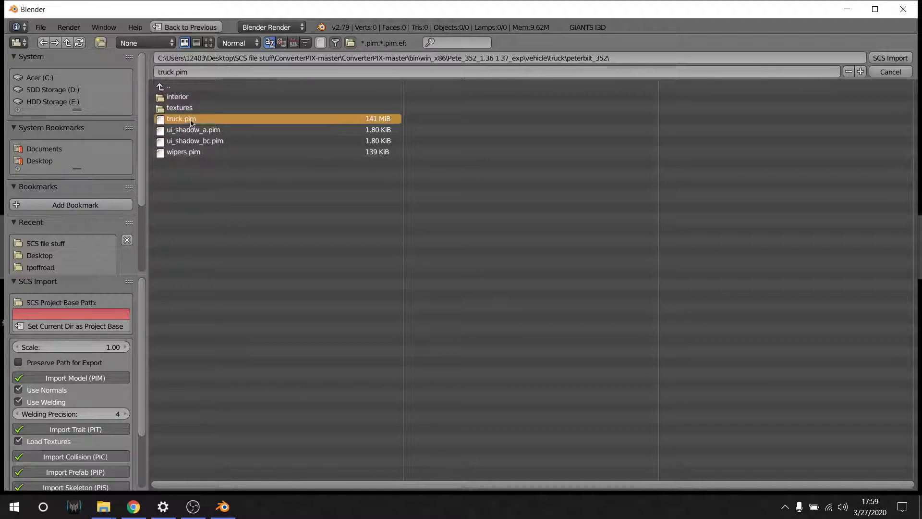
- Run the truck.pim import, force-close the frozen Blender, and relaunch it
left_click(904, 58)
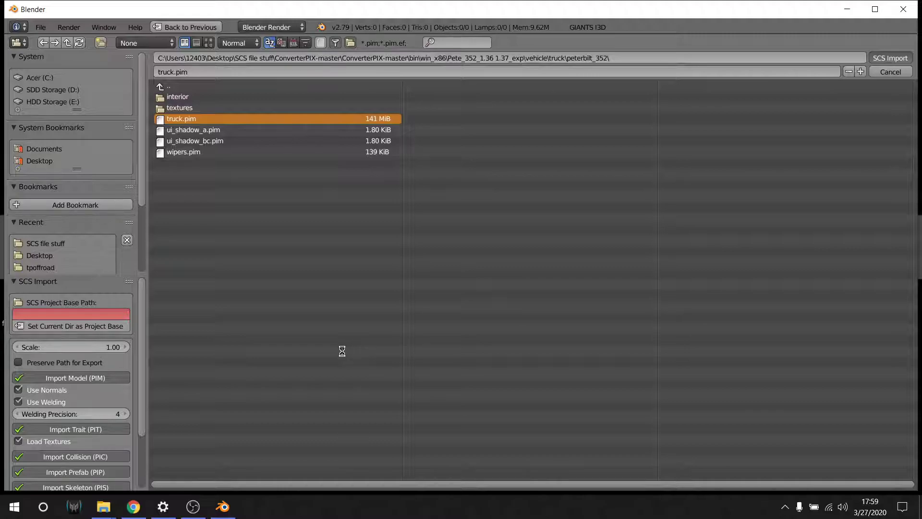
right_click(222, 507)
left_click(224, 483)
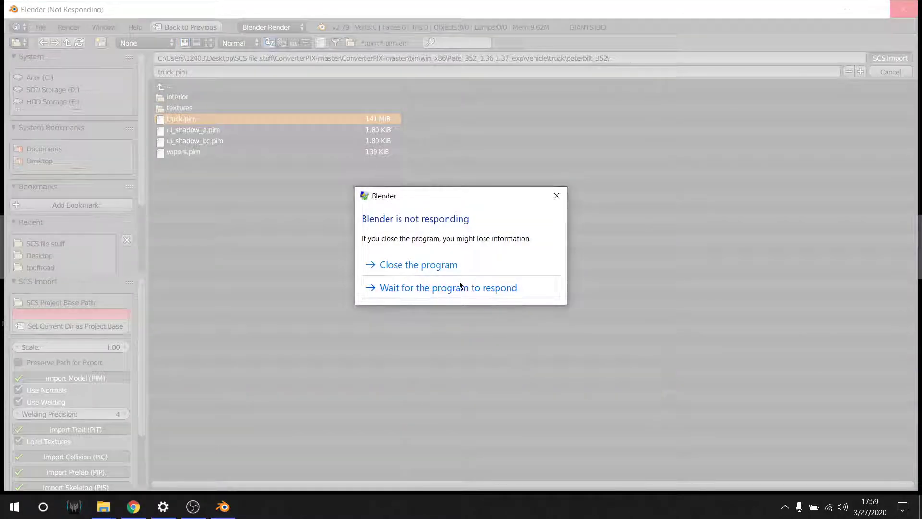
left_click(495, 267)
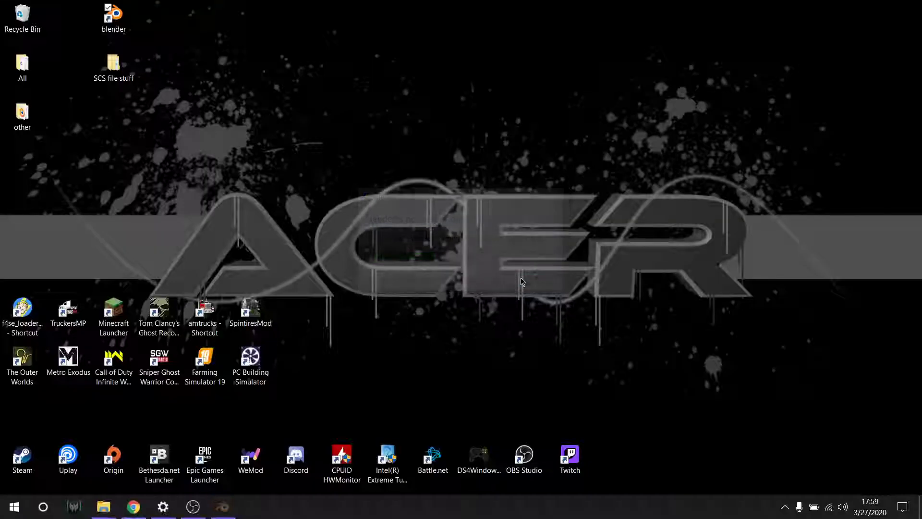
double_click(113, 17)
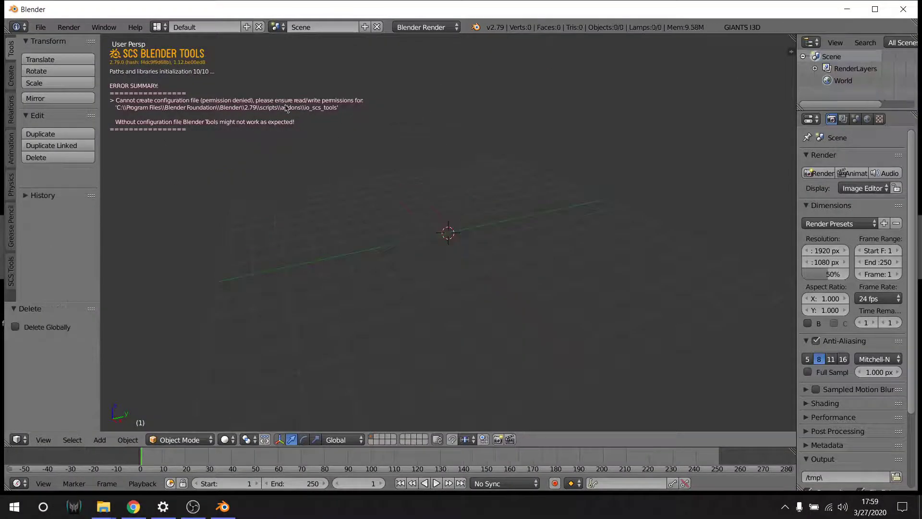
- Reopen the SCS .pim importer and browse from the Desktop into the ConverterPIX win_x86 folder
left_click(41, 27)
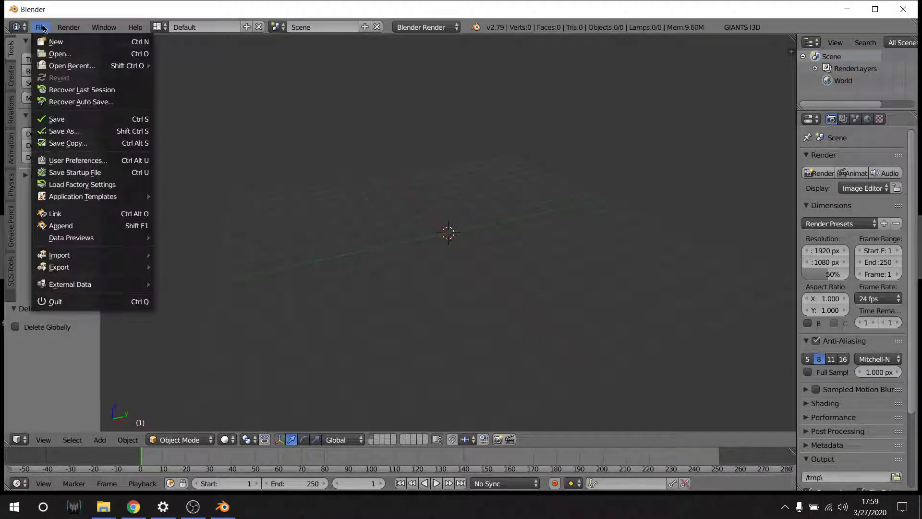
mouse_move(62, 255)
left_click(205, 374)
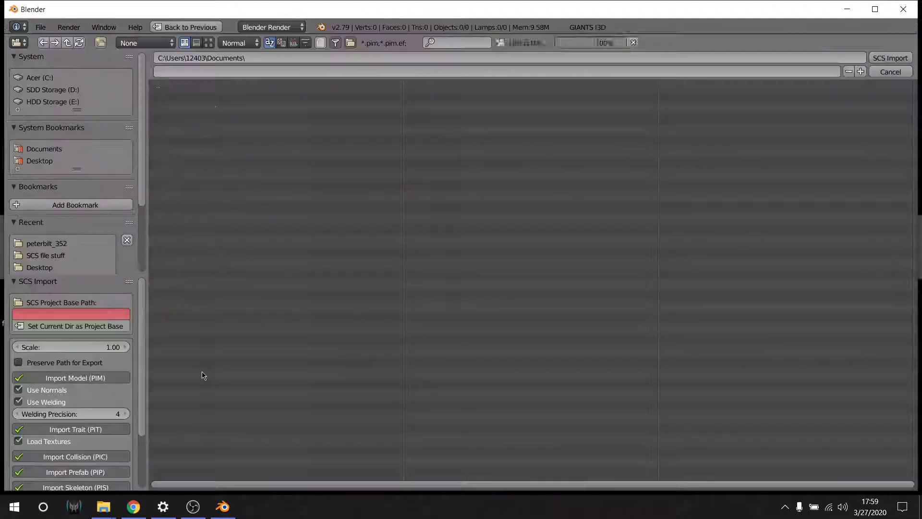
left_click(40, 268)
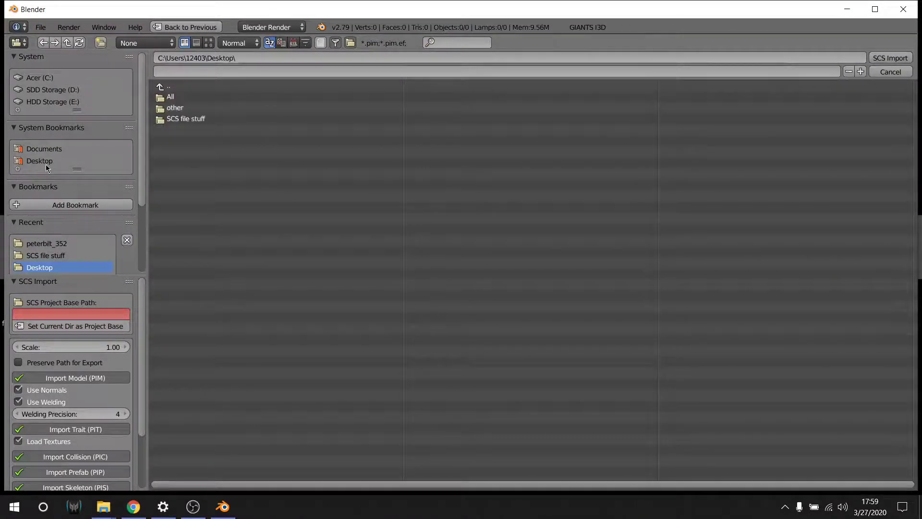
left_click(185, 119)
left_click(188, 98)
left_click(190, 98)
left_click(188, 98)
left_click(186, 118)
left_click(191, 98)
- Enter Pete_352_1.36 1.37_exp\vehicle\truck\peterbilt_352, pick truck.pim, and set peterbilt_352 as the base path
key("BackSpace")
left_click(188, 111)
left_click(189, 108)
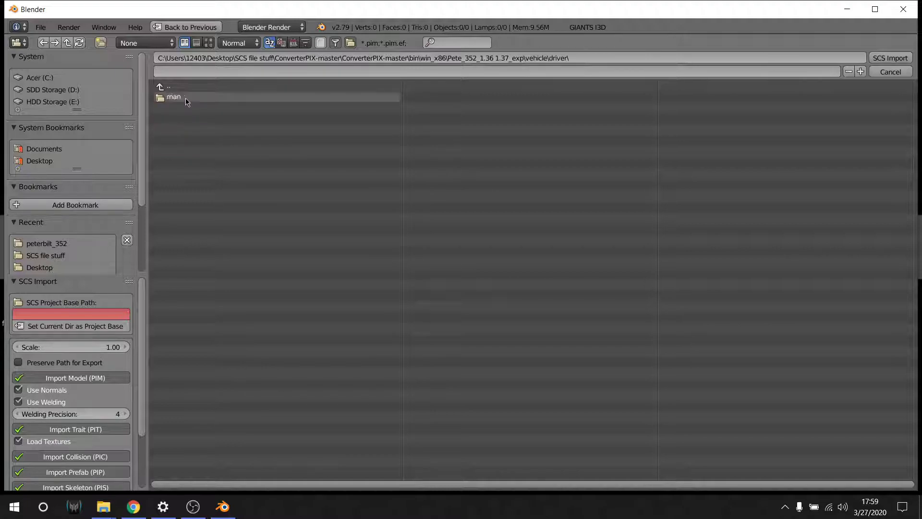
left_click(176, 118)
left_click(213, 97)
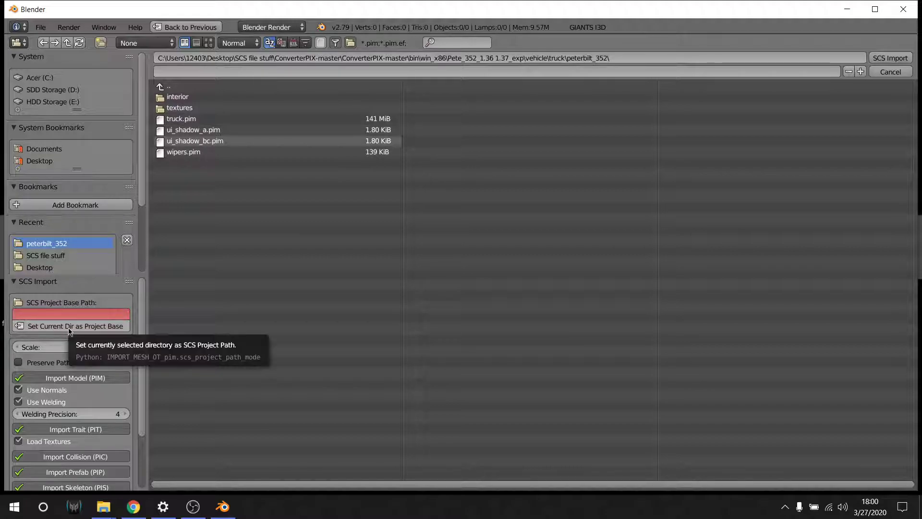
left_click(181, 118)
left_click(43, 329)
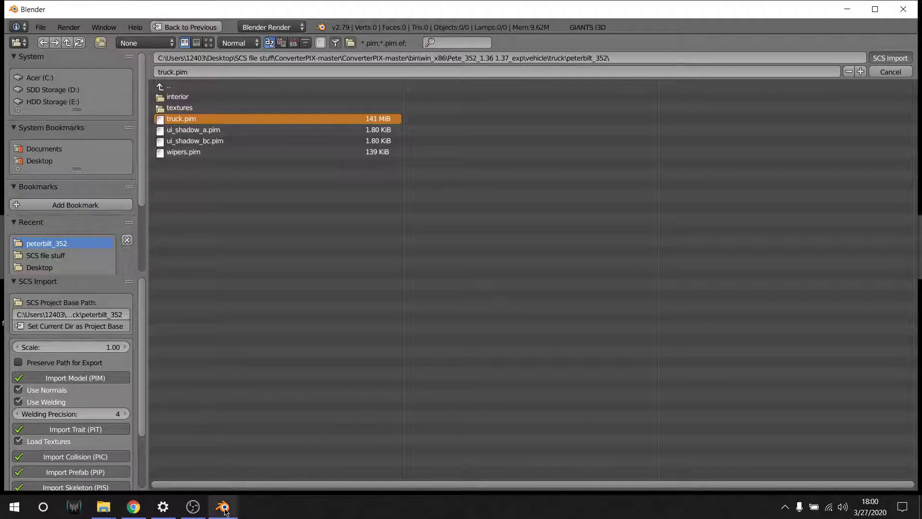
- Return to Blender and close the SCS import error summary
left_click(194, 507)
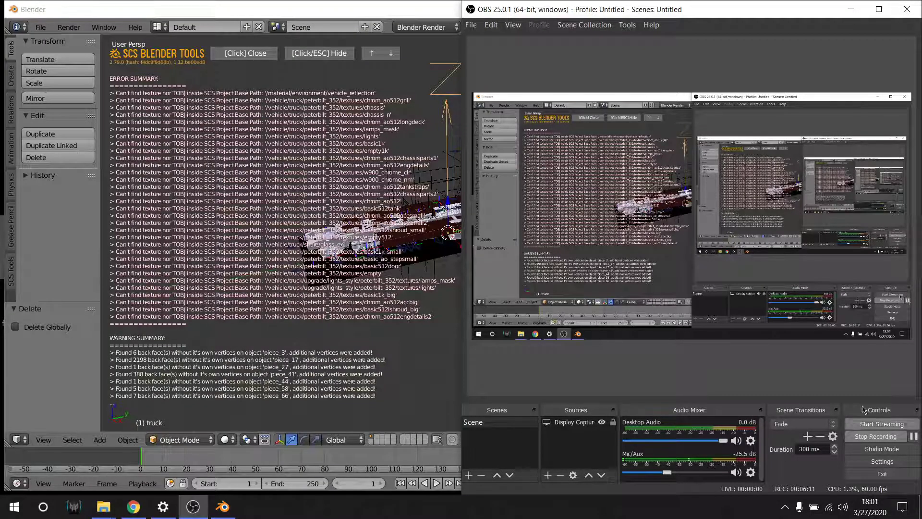
left_click(385, 112)
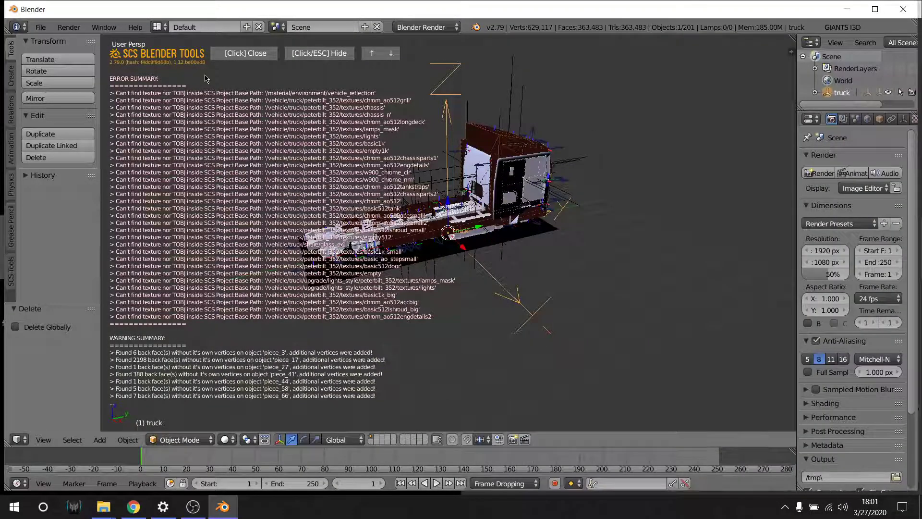
left_click(258, 58)
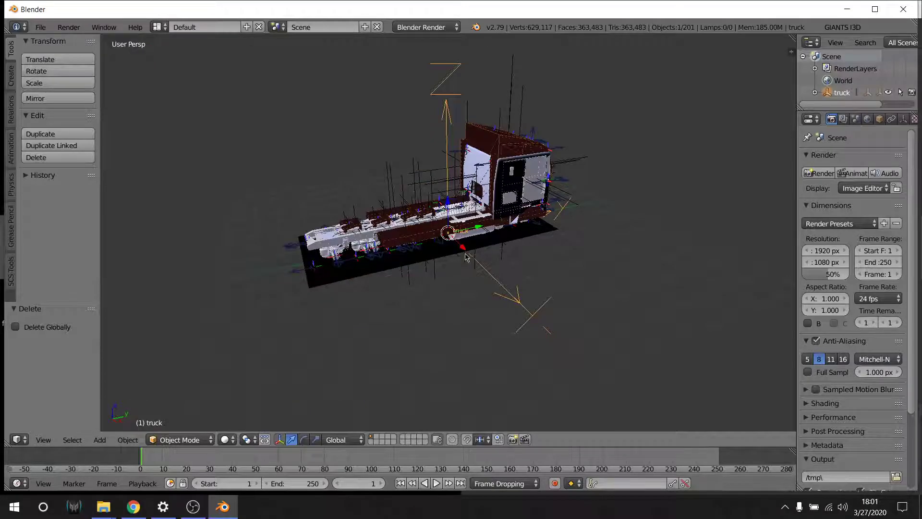
- Inspect the imported truck, selecting the cab body, cam_cabin_a, cl13 and door piece_60
middle_click_drag(465, 256, 314, 117)
right_click(312, 116)
right_click(325, 90)
right_click(475, 307)
middle_click_drag(474, 307, 439, 127)
right_click(438, 170)
- Delete six pieces under the cab, including piece_36, piece_12 and piece_29
middle_click_drag(451, 217, 362, 272)
scroll(363, 273, "up", 1)
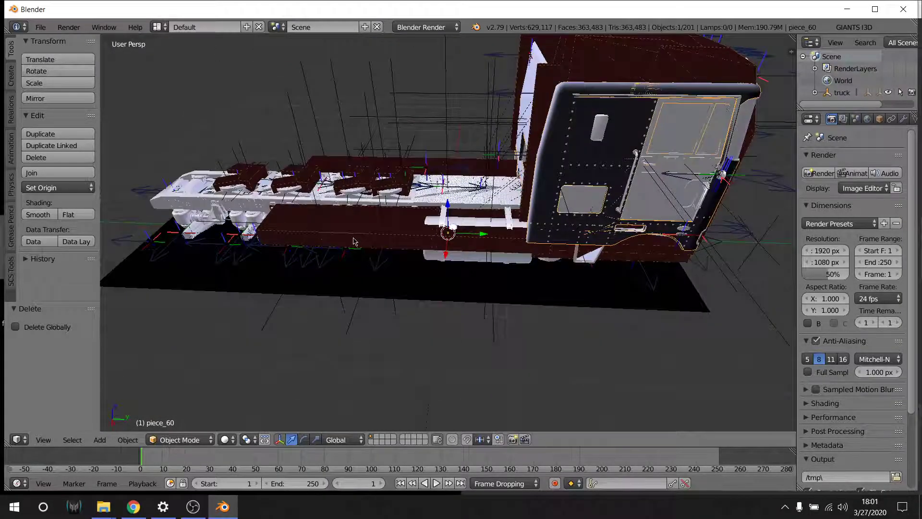
right_click(358, 241)
key("x")
left_click(358, 240)
right_click(381, 292)
key("x")
left_click(381, 291)
right_click(384, 290)
key("x")
left_click(386, 289)
right_click(387, 289)
key("x")
left_click(389, 288)
key("x")
left_click(389, 287)
key("x")
left_click(388, 286)
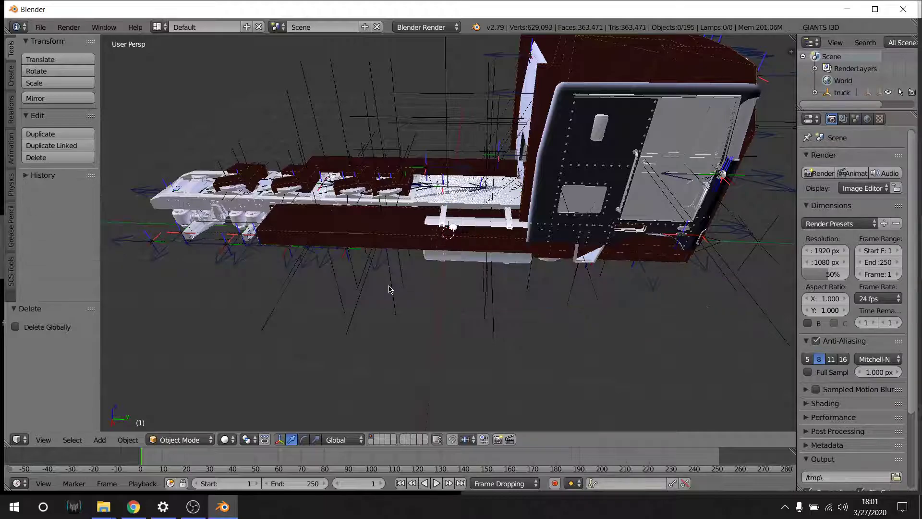
- Delete piece_66 and another piece under the frame, then select grate piece_9
middle_click_drag(387, 284, 501, 298)
right_click(571, 142)
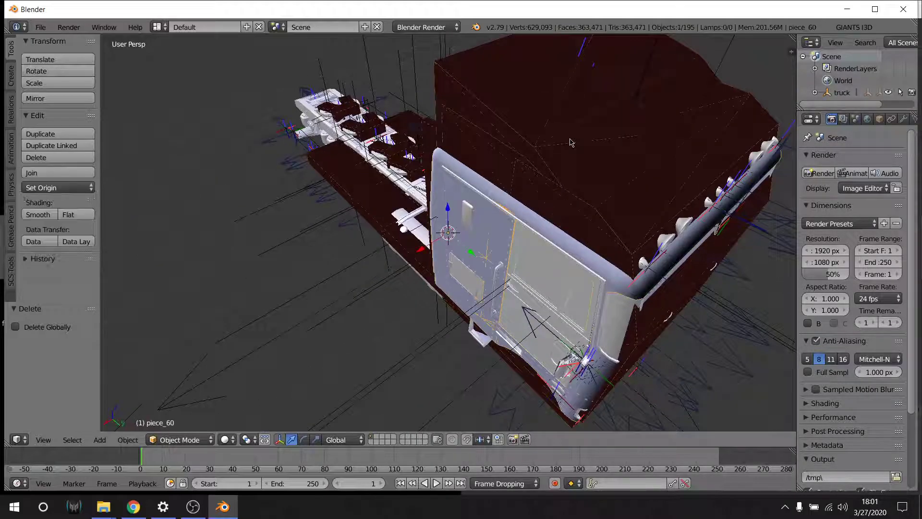
middle_click_drag(571, 142, 452, 191)
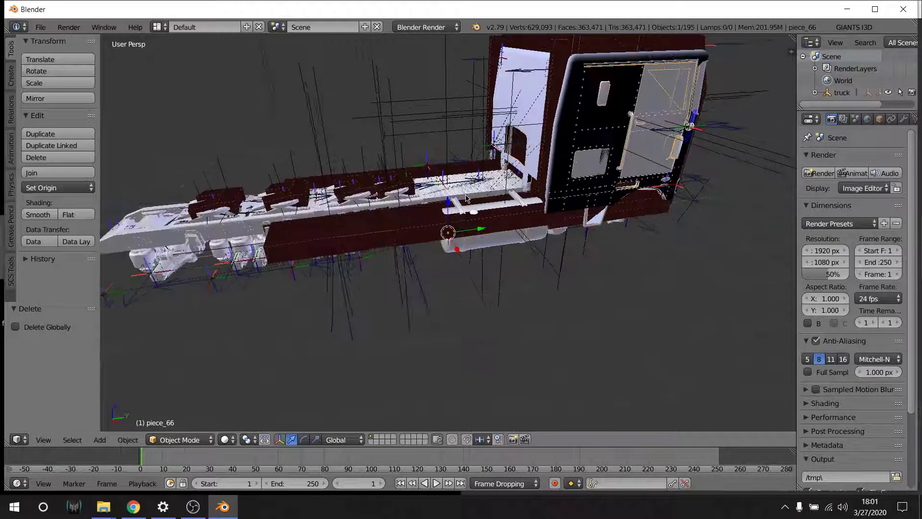
scroll(466, 197, "up", 2)
key("x")
left_click(411, 103)
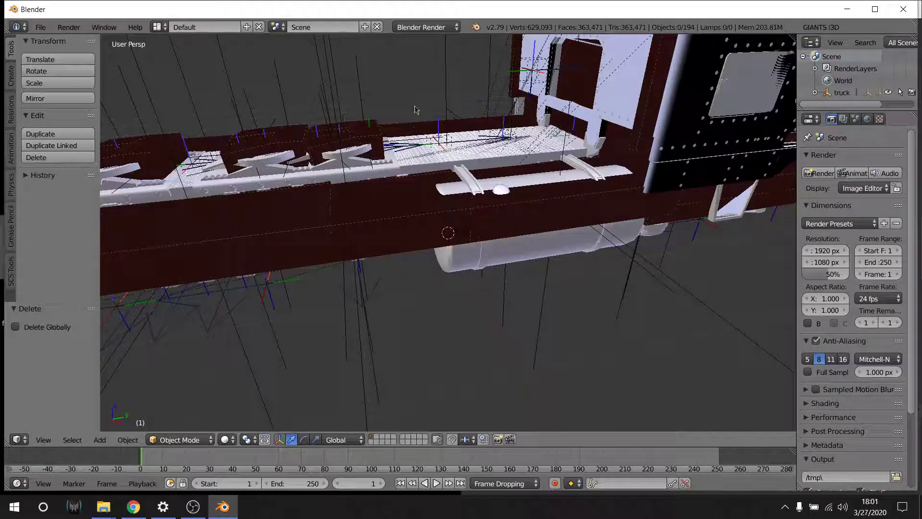
right_click(531, 73)
key("x")
left_click(532, 73)
right_click(507, 142)
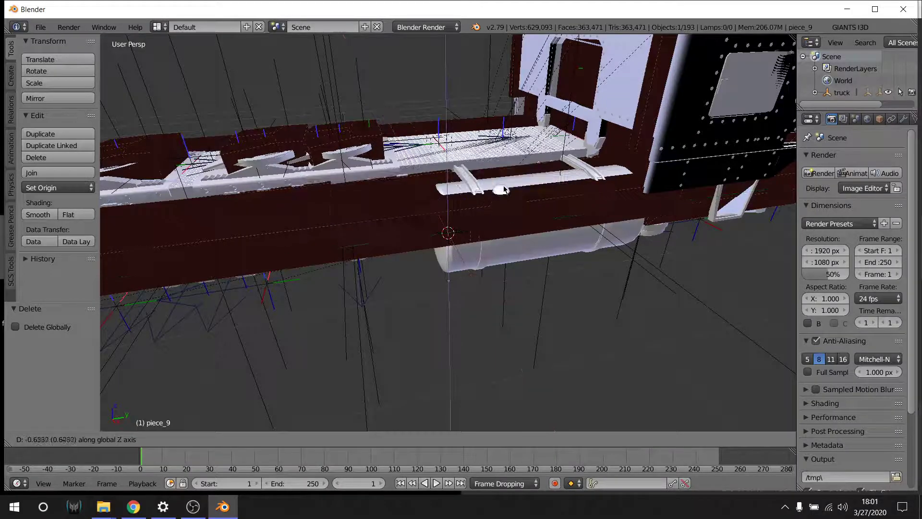
- Select cab pieces piece_52 and piece_58 and widen the Outliner and properties area
middle_click_drag(526, 306, 300, 232)
right_click(301, 235)
right_click(321, 273)
middle_click_drag(541, 244, 756, 148)
left_click_drag(796, 137, 595, 142)
- Enlarge the Outliner, expand truck, and select adv_cpling_1 through adv_cpling_1.003
left_click_drag(622, 114, 628, 204)
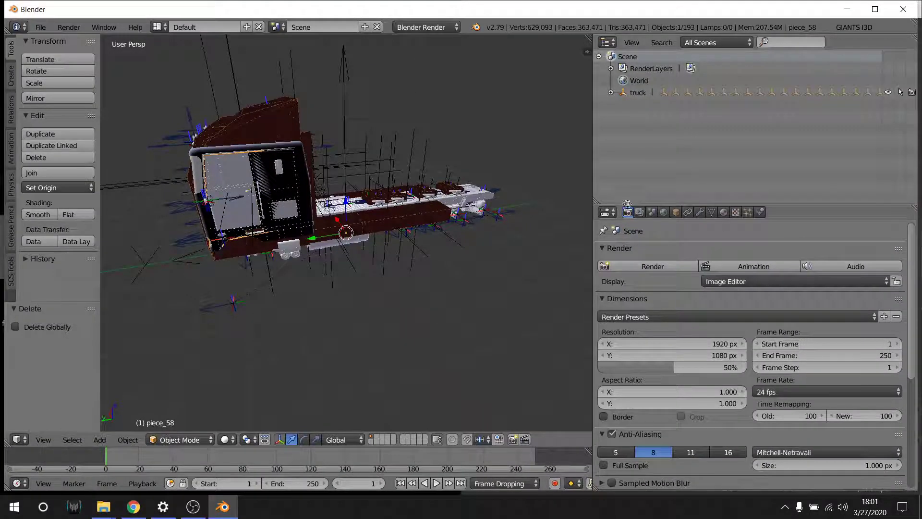
left_click(611, 92)
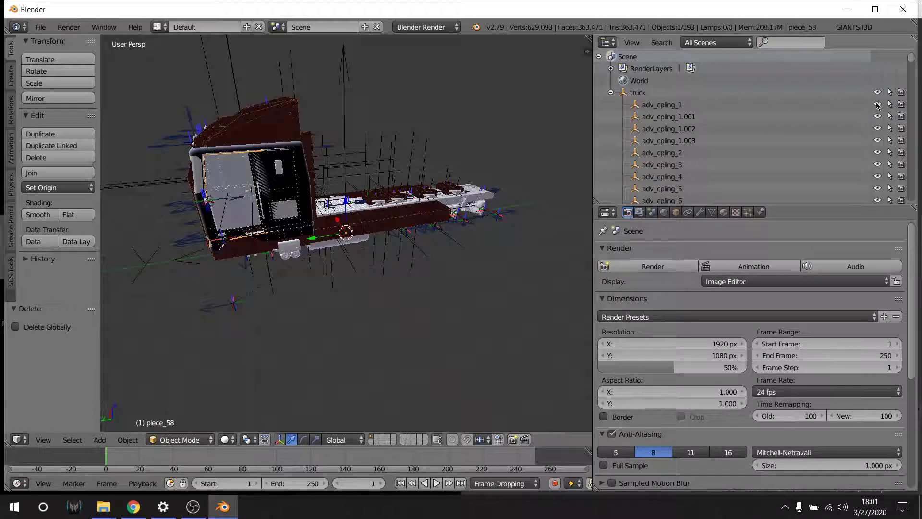
left_click(662, 108)
double_click(662, 118)
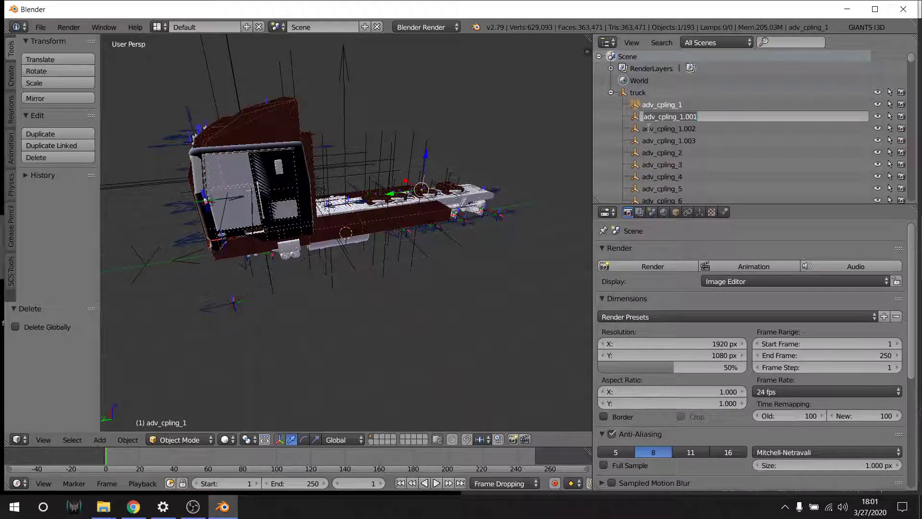
key("Escape")
left_click(635, 118, "ctrl")
left_click(637, 129, "ctrl")
left_click(639, 140, "ctrl")
- Add adv_cpling_2 through adv_cpling_9 to the selection
left_click(641, 152, "ctrl")
left_click(645, 164, "ctrl")
left_click(648, 177, "ctrl")
left_click(649, 188, "ctrl")
left_click(652, 200, "ctrl")
scroll(653, 197, "down", 3)
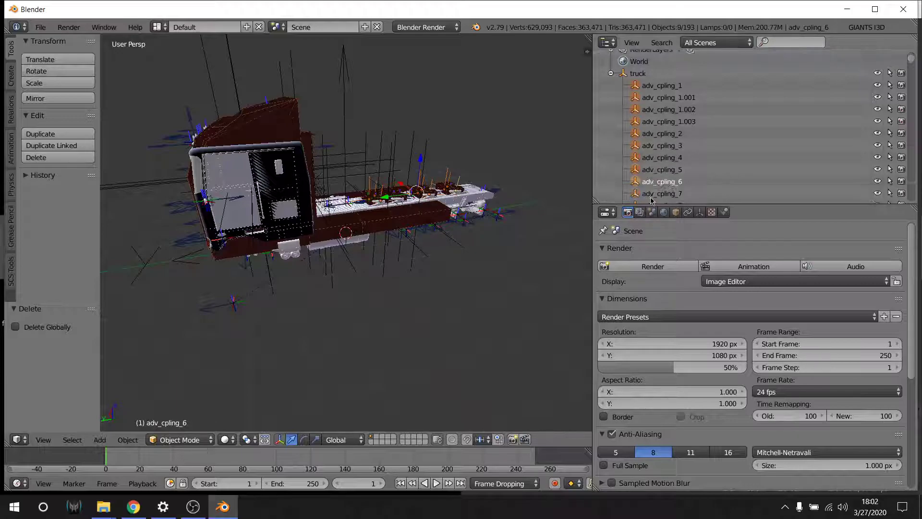
left_click(656, 156, "ctrl")
left_click(654, 167, "ctrl")
left_click(657, 179, "ctrl")
scroll(661, 168, "down", 2)
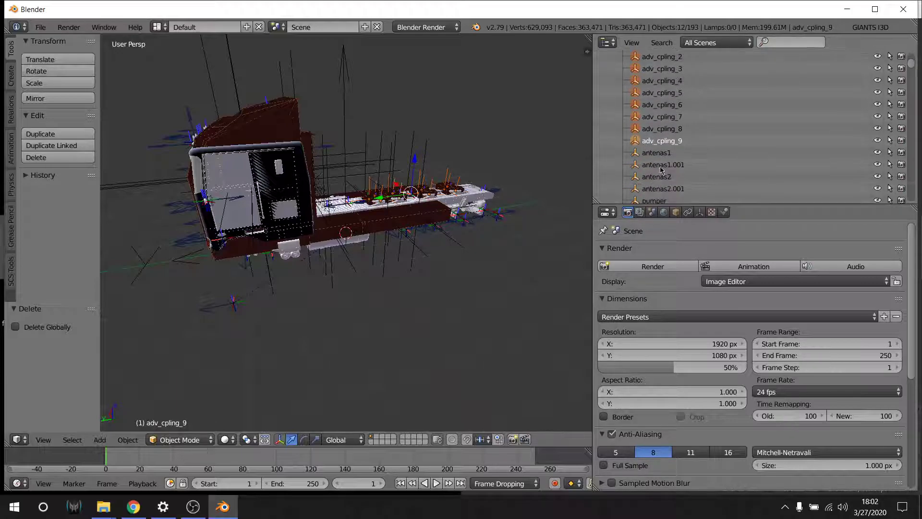
- Delete the twelve selected coupling empties, then select the driver object
key("x")
left_click(419, 182)
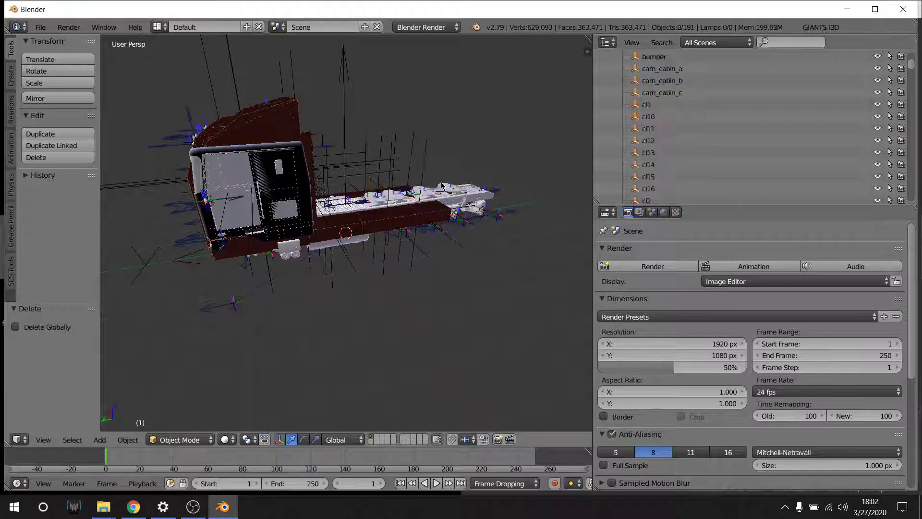
middle_click_drag(474, 237, 500, 246)
scroll(673, 144, "down", 5)
left_click(651, 169)
middle_click_drag(336, 211, 301, 259)
- Hide door panel piece_54 and move the chassis frame by X −3.977, Y 1.301, Z 1.103
right_click(279, 231)
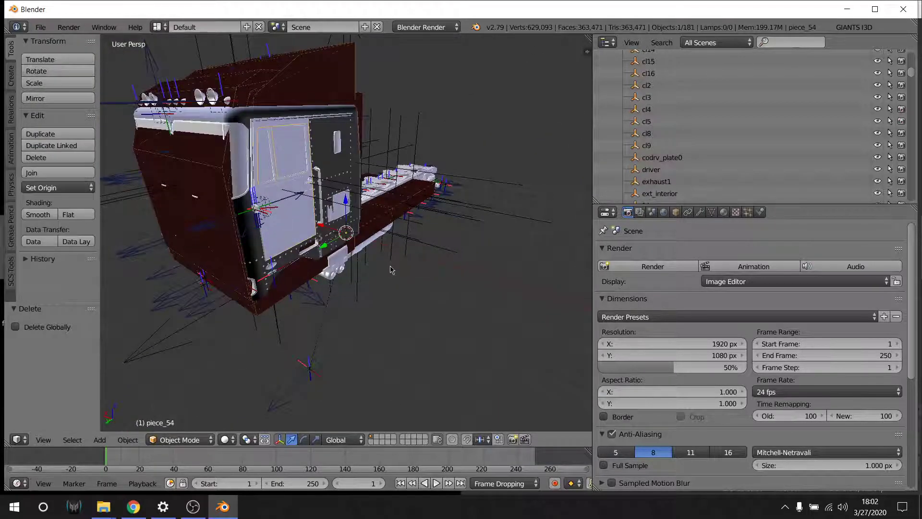
key("h")
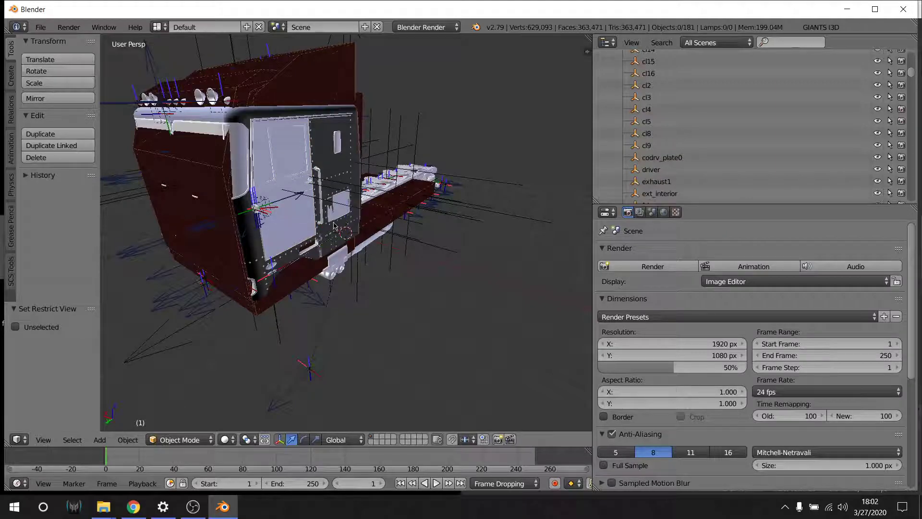
right_click(347, 232)
mouse_move(348, 232)
middle_mouse_down()
mouse_move(258, 171)
mouse_move(364, 269)
middle_mouse_up()
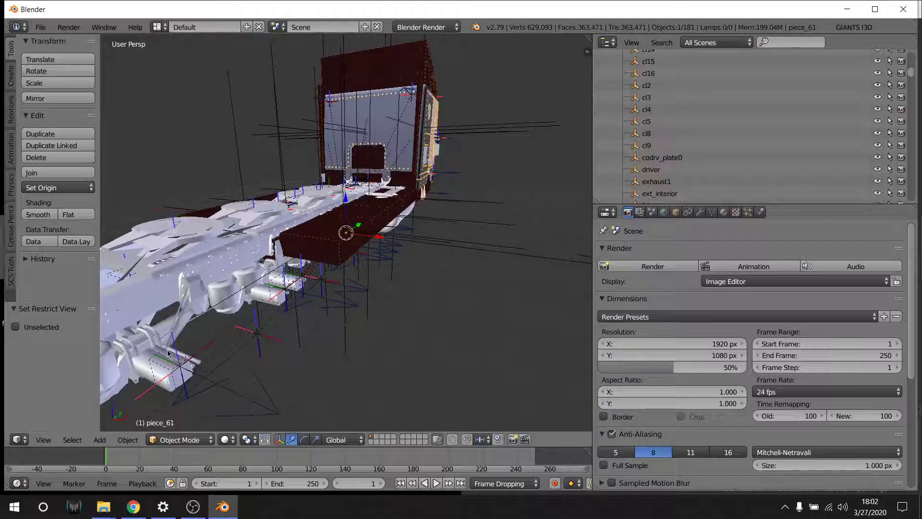
middle_click_drag(167, 354, 433, 274)
right_click(273, 313)
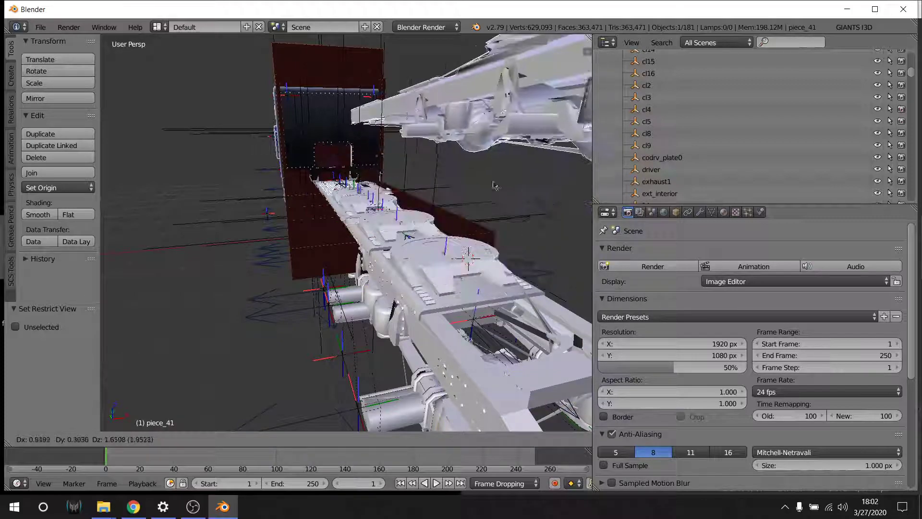
right_click(458, 219)
right_click_drag(491, 221, 321, 249)
- Inspect the moved chassis from several angles, selecting the cl13 empty and chassis frame piece_13
middle_click_drag(207, 267, 398, 300)
right_click(318, 299)
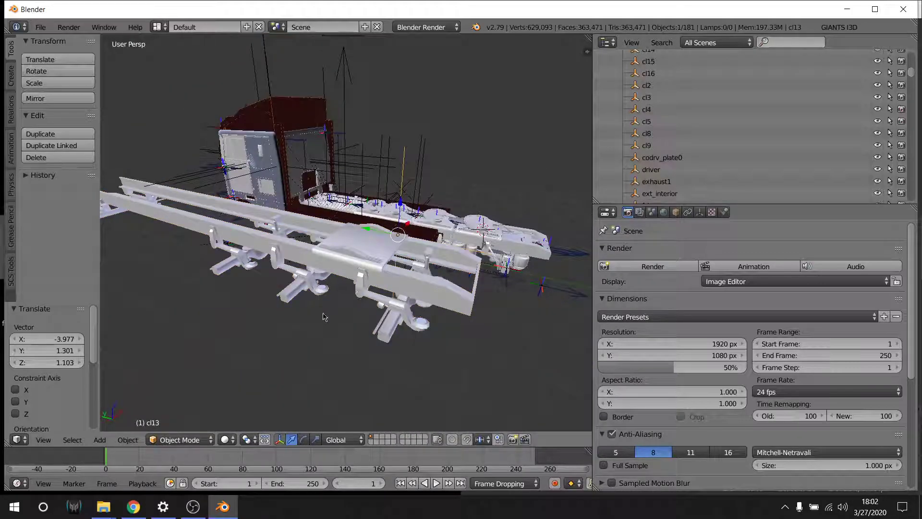
middle_click_drag(326, 316, 485, 238)
right_click(346, 269)
key("a")
key("a")
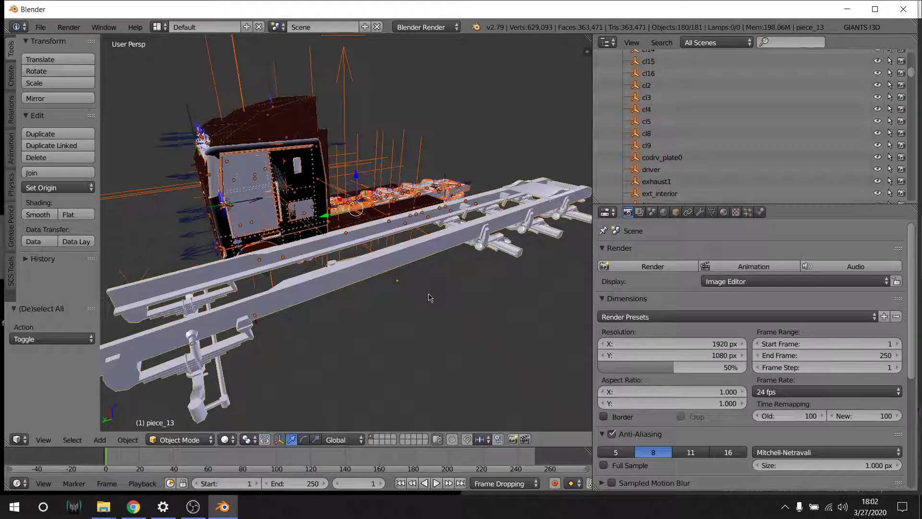
key("ctrl+z")
middle_click_drag(422, 316, 526, 328)
key("a")
key("a")
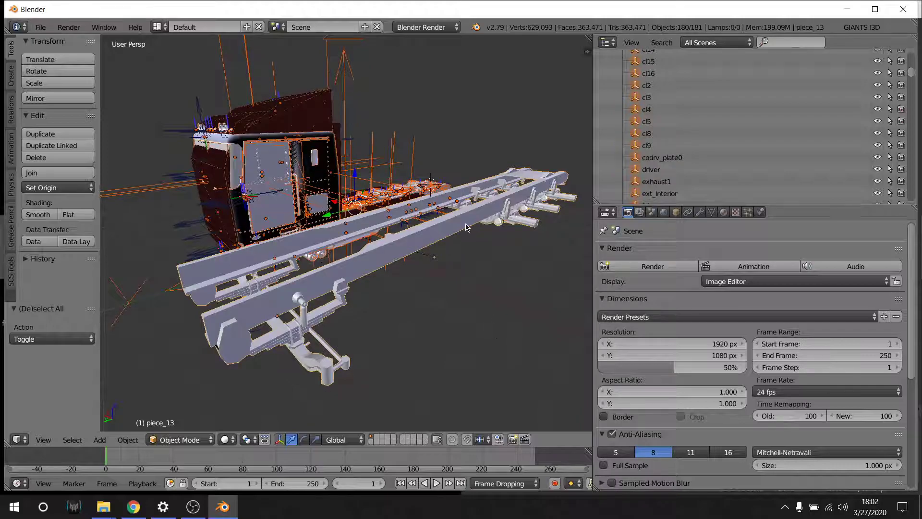
key("ctrl+z")
middle_click_drag(485, 294, 491, 97)
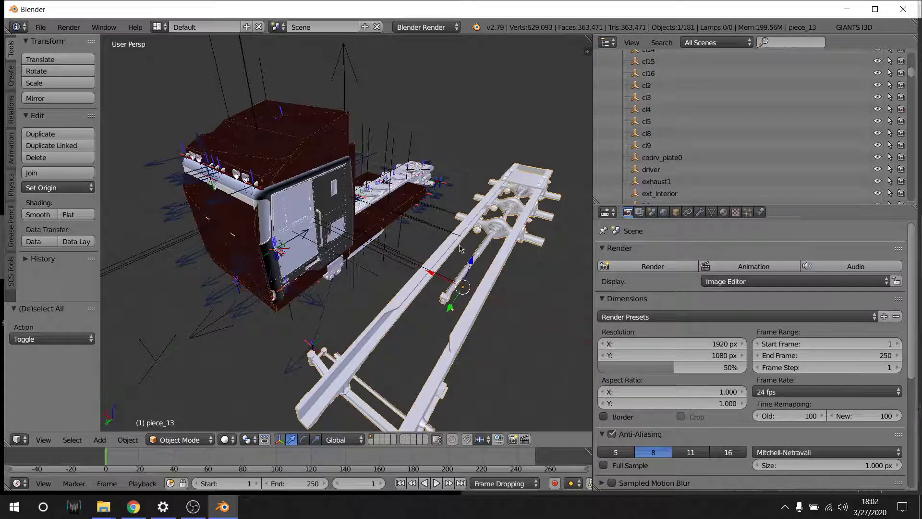
middle_click_drag(460, 257, 470, 82)
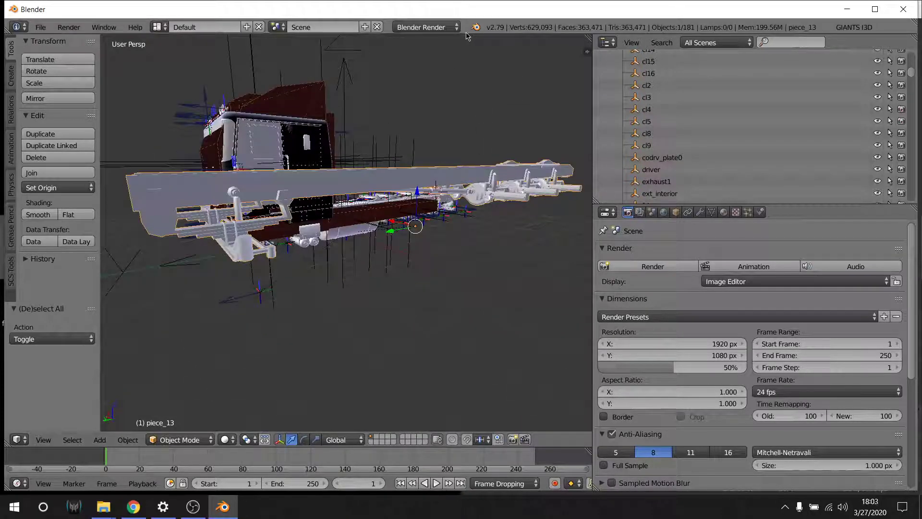
right_click(465, 35)
- Split the 3D area into two side-by-side views and orbit both to a matching angle
left_click(502, 121)
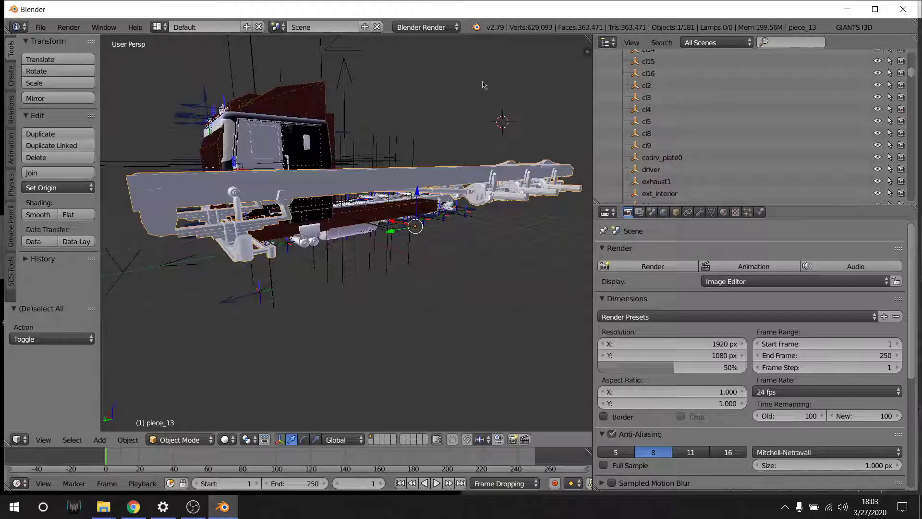
right_click(465, 35)
left_click(449, 49)
left_click(452, 52)
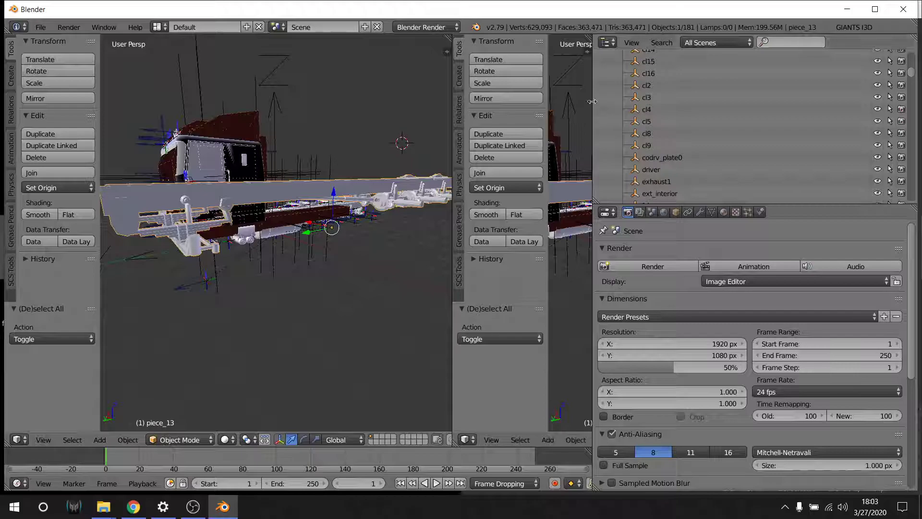
left_click_drag(592, 102, 903, 102)
middle_click_drag(695, 195, 733, 220)
left_click(465, 441)
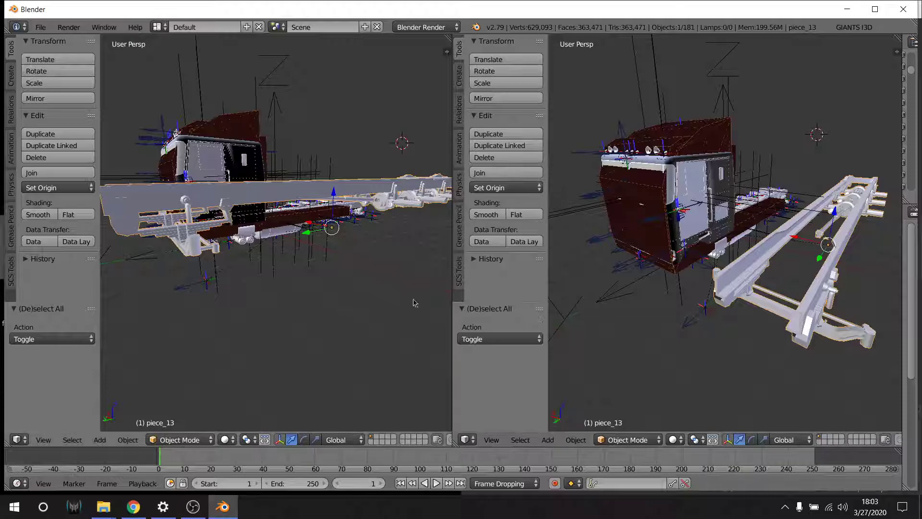
left_click_drag(455, 296, 426, 319)
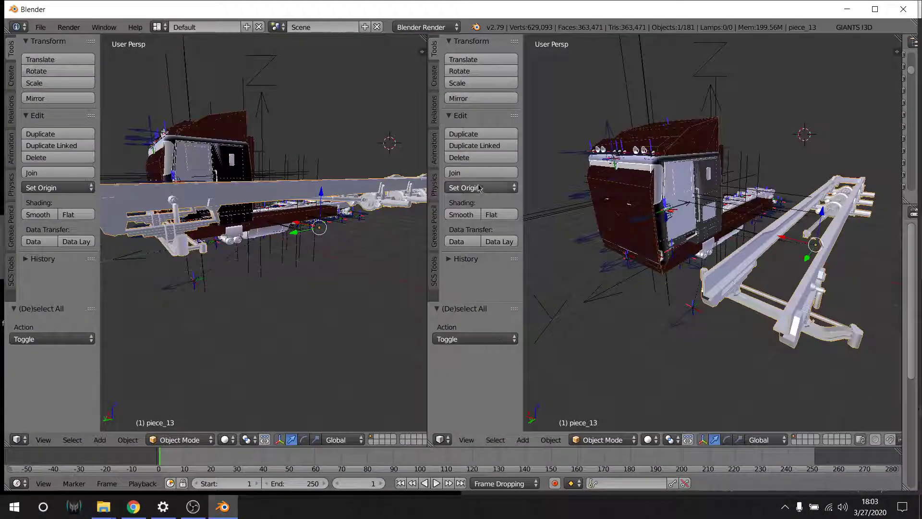
left_click(447, 440)
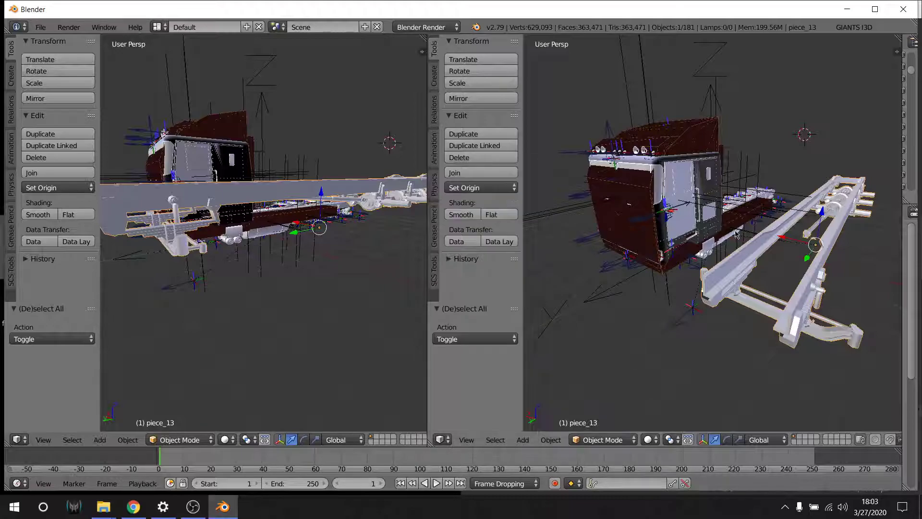
middle_click_drag(288, 245, 249, 240)
- Delete the small stray truck pieces
right_click(231, 197)
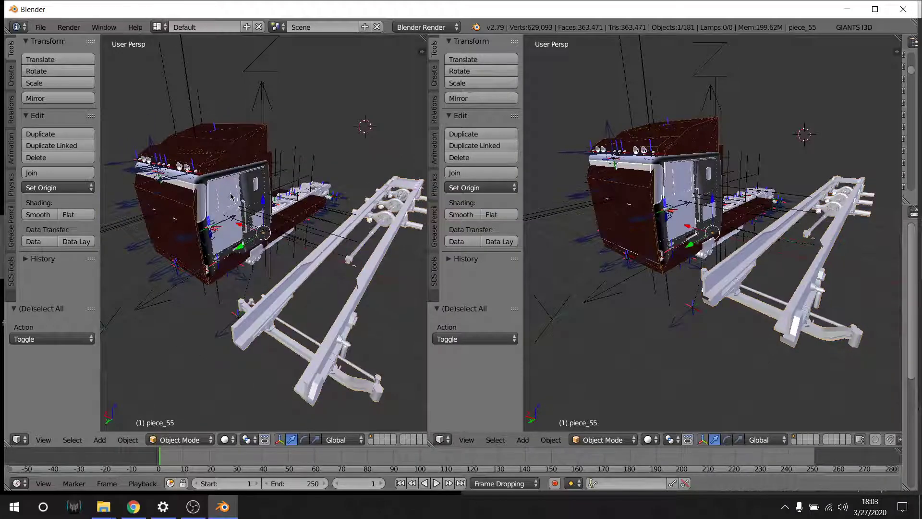
key("x")
left_click(234, 194)
right_click(236, 197)
key("x")
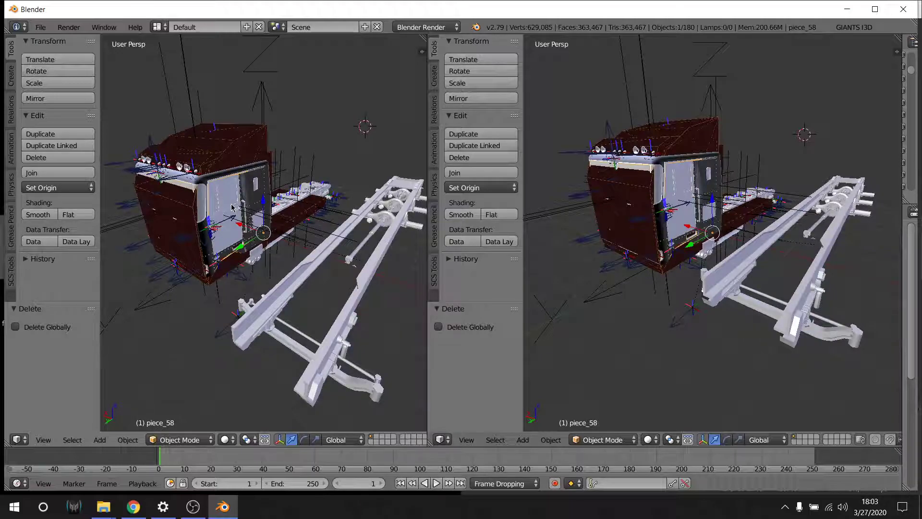
- Select all remaining truck objects and hide them
key("a")
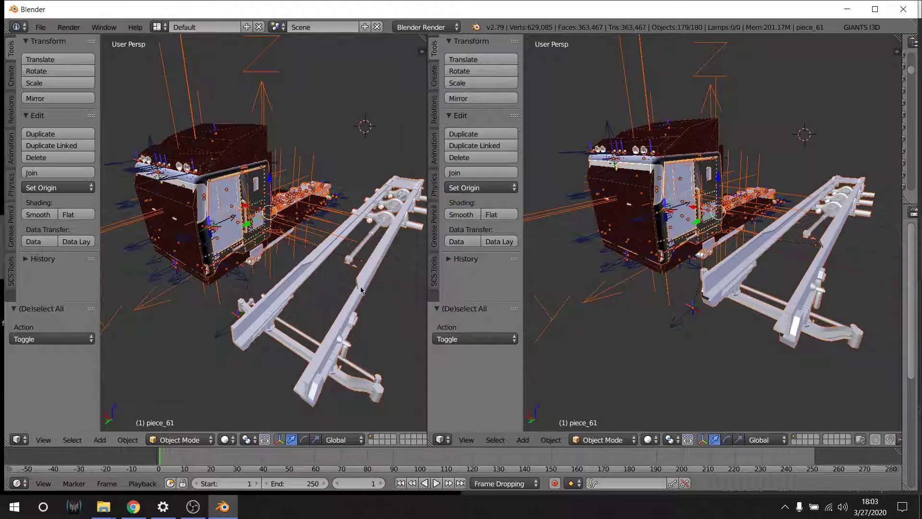
right_click(362, 290, "shift")
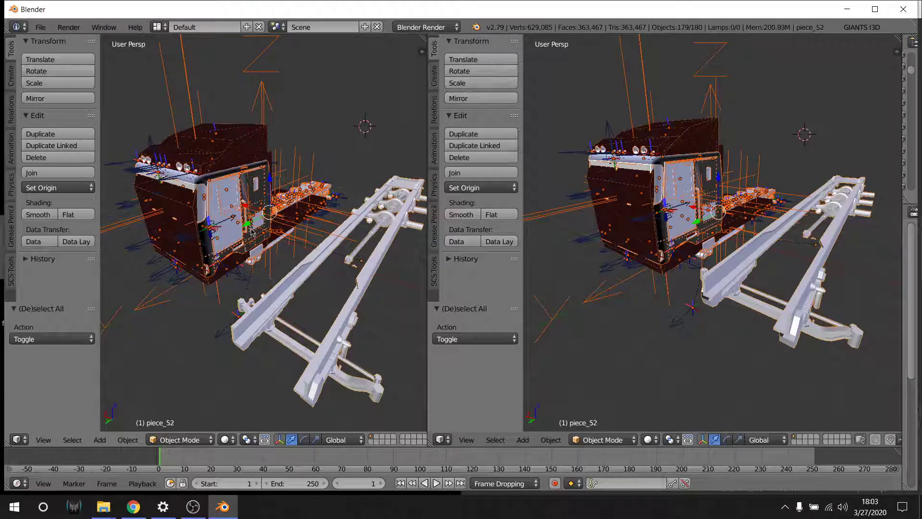
right_click(308, 282, "shift")
key("h")
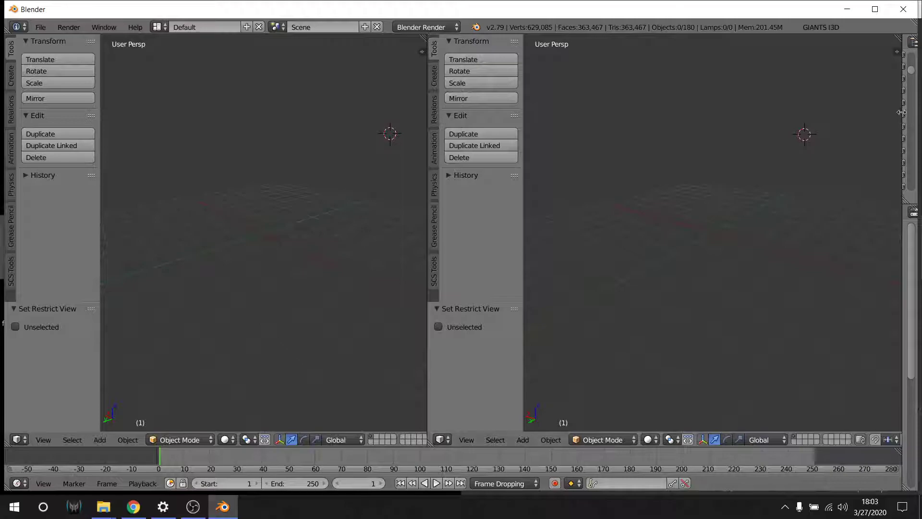
- Widen the Outliner and scroll its object list down to piece_28
left_click_drag(901, 112, 659, 114)
scroll(763, 138, "down", 6)
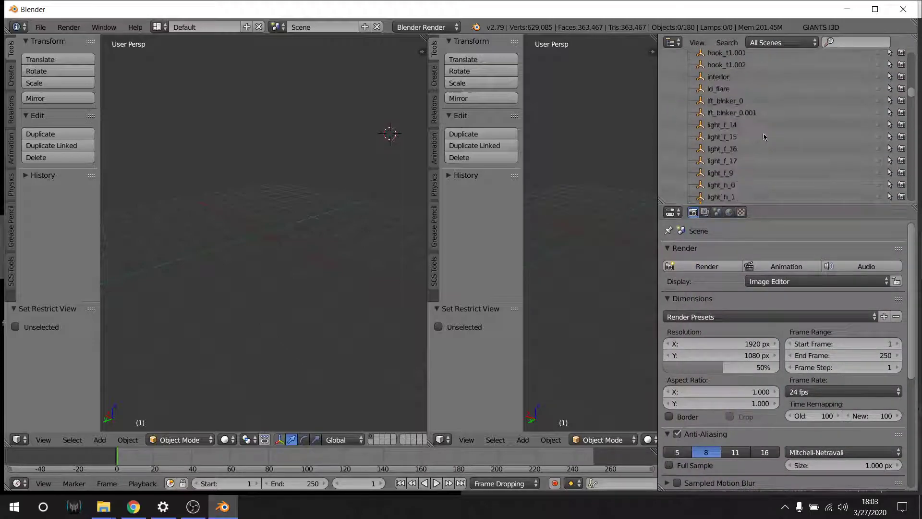
scroll(763, 138, "down", 15)
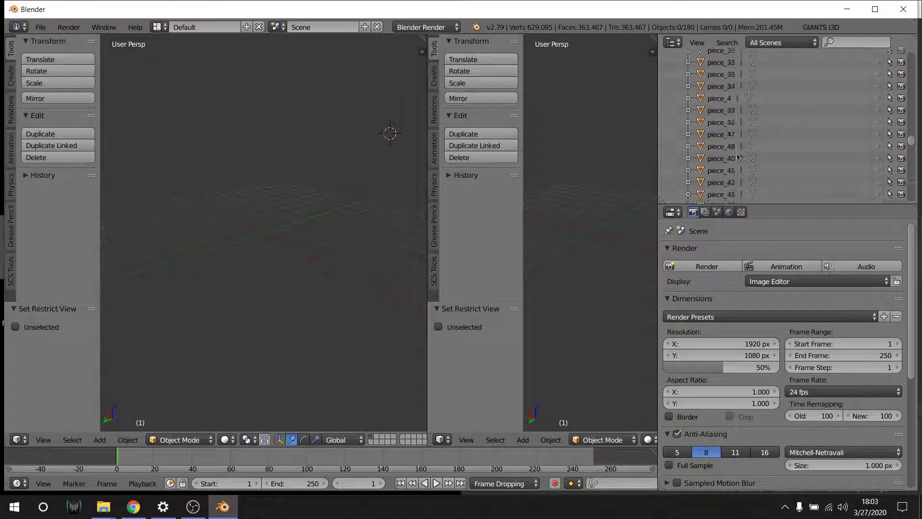
scroll(739, 157, "down", 8)
scroll(733, 142, "down", 10)
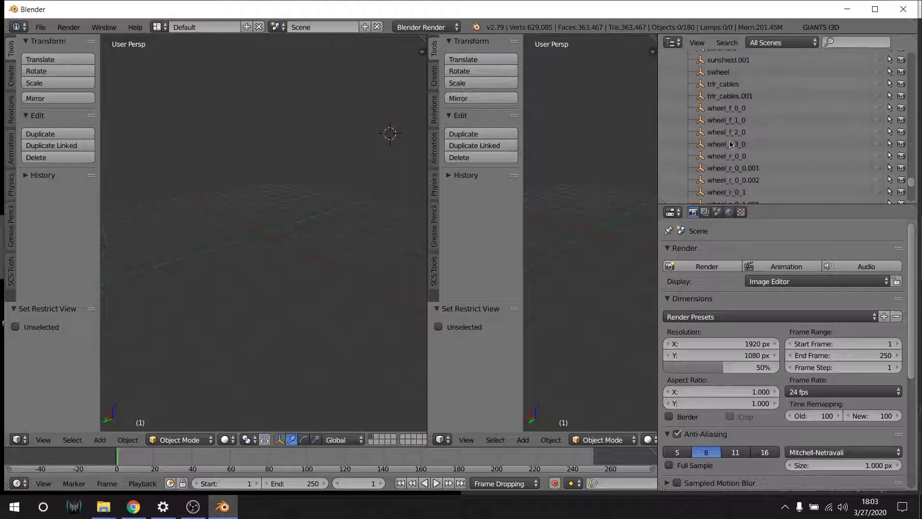
scroll(739, 135, "up", 15)
left_click(722, 121)
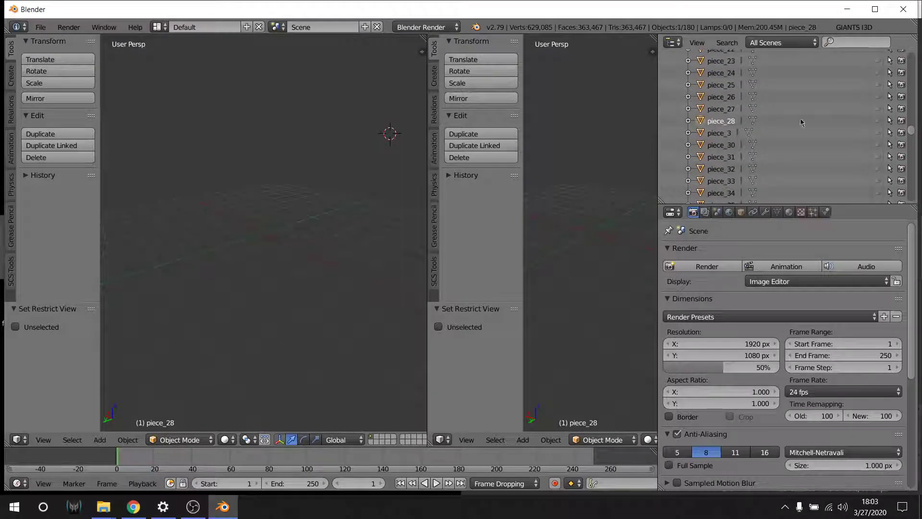
key("a")
- Unhide fender.003 and the piece_30 chassis frame, and widen the right view
scroll(800, 167, "up", 5)
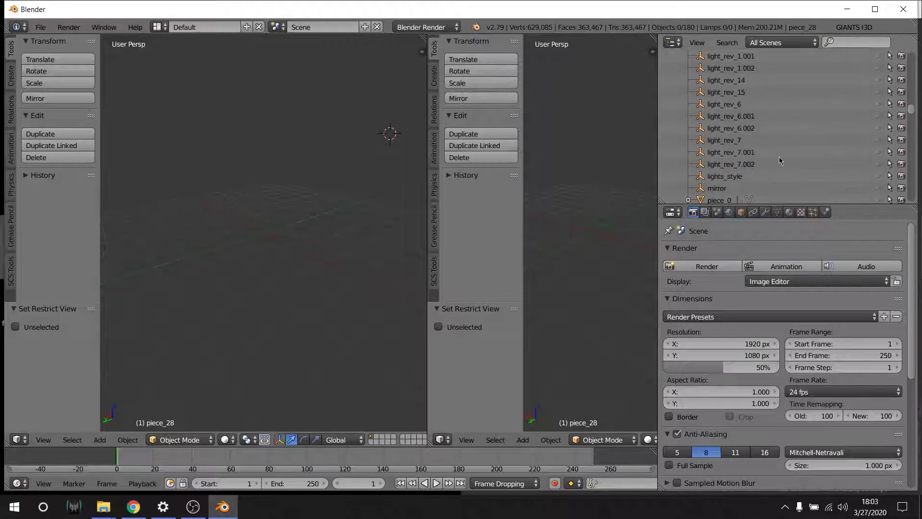
scroll(774, 153, "up", 10)
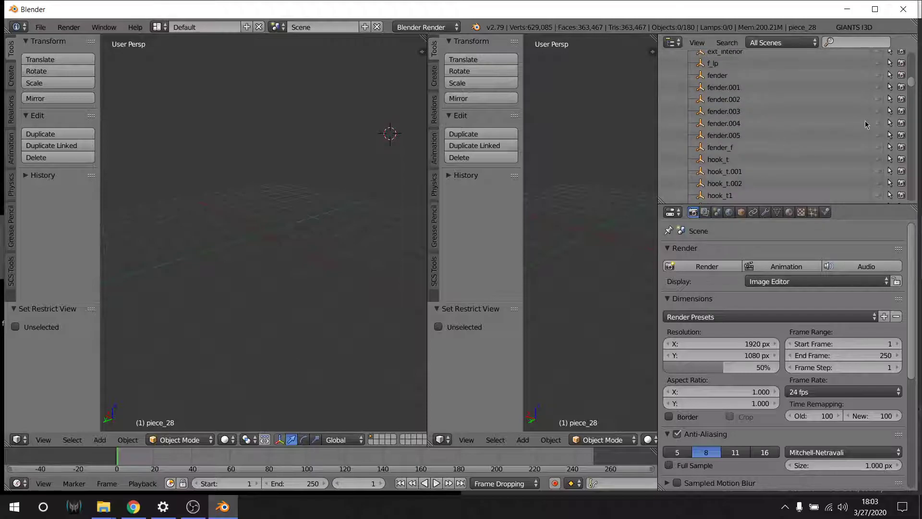
left_click(877, 113)
scroll(796, 148, "up", 4)
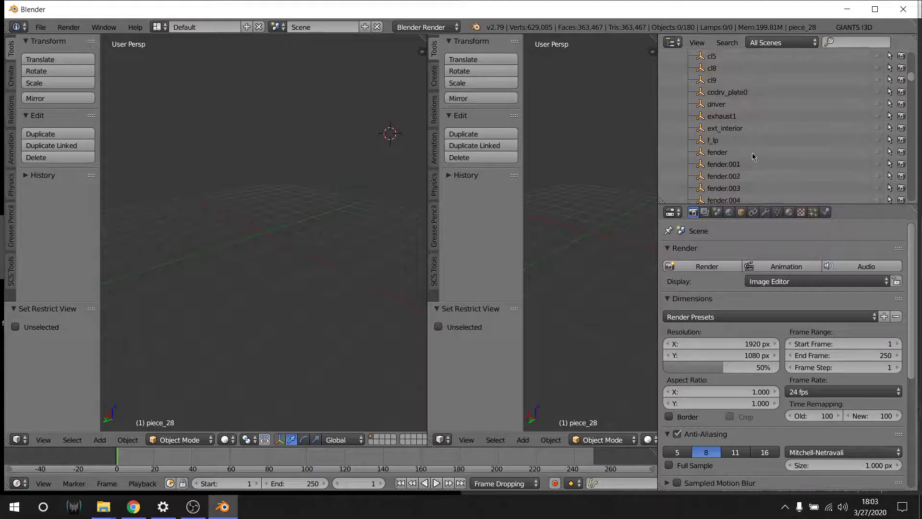
scroll(769, 137, "up", 8)
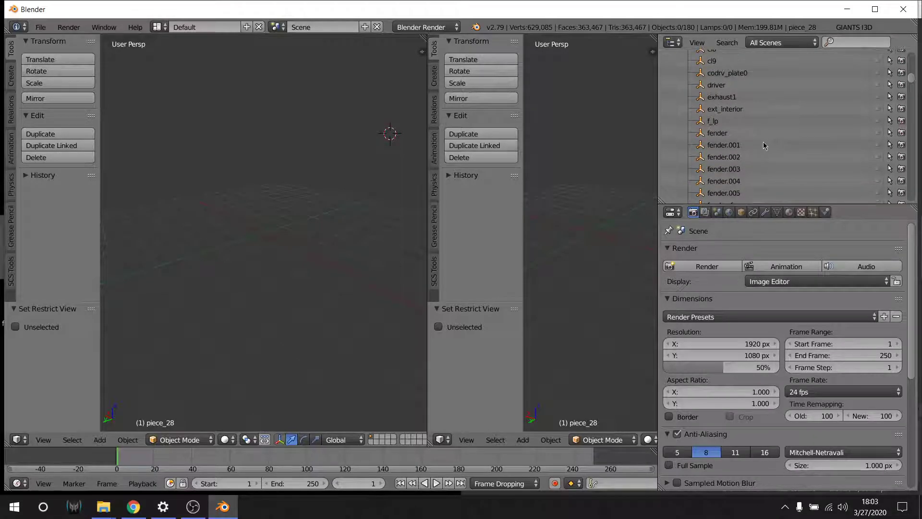
scroll(760, 152, "down", 10)
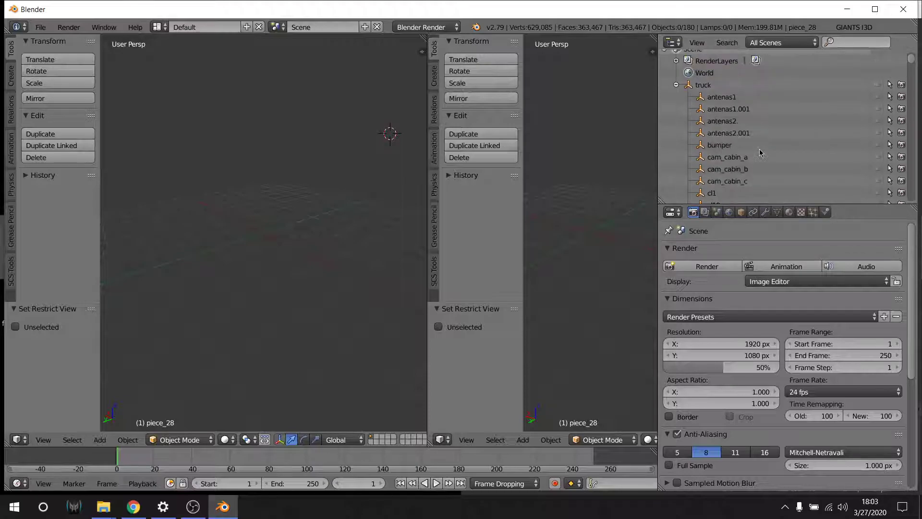
scroll(753, 148, "down", 10)
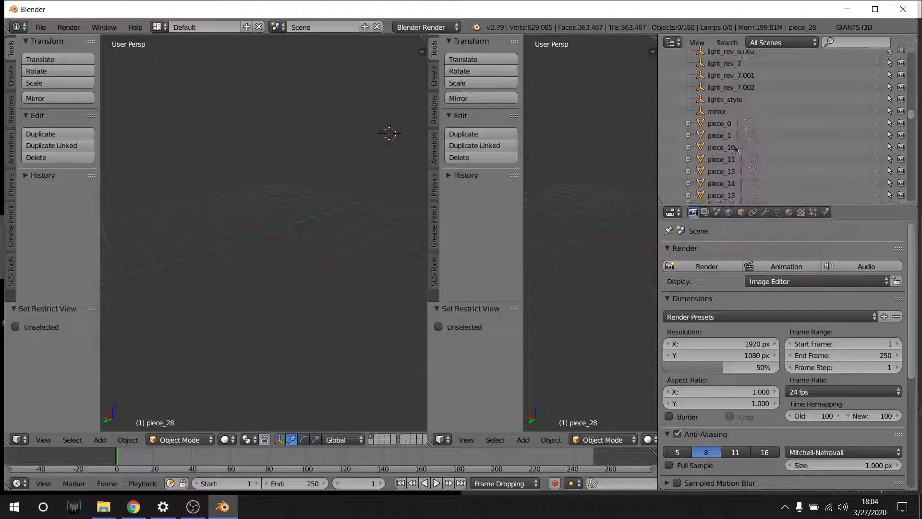
left_click(879, 165)
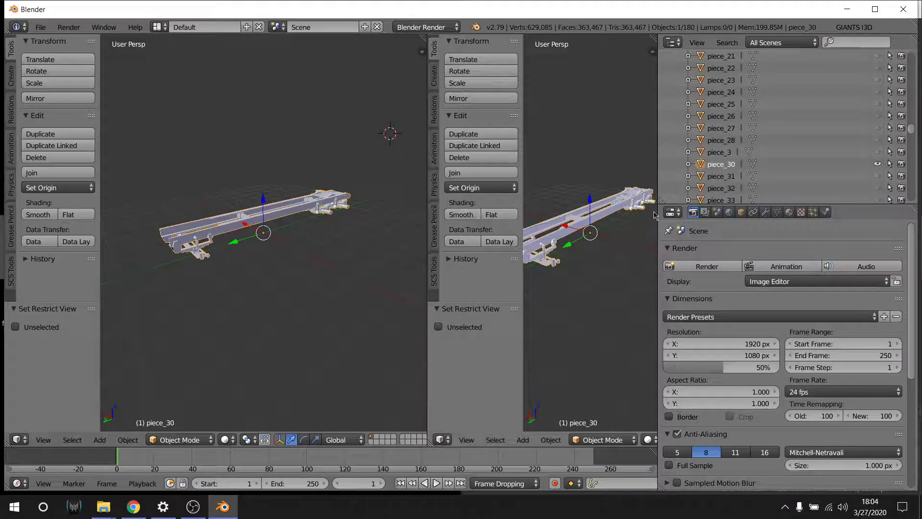
left_click_drag(656, 215, 825, 215)
scroll(265, 284, "up", 4)
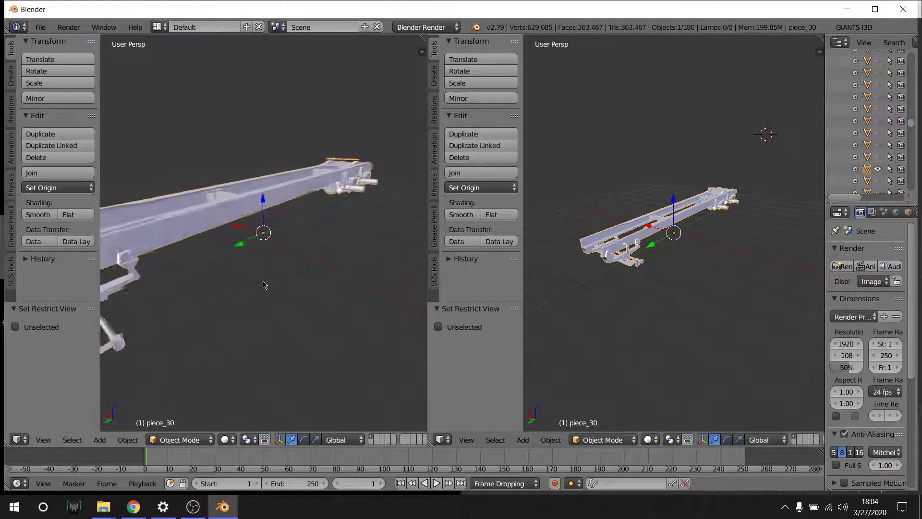
scroll(267, 284, "up", 2)
- Switch the right area to the UV/Image Editor and show its Material Selector tool panel
left_click(441, 440)
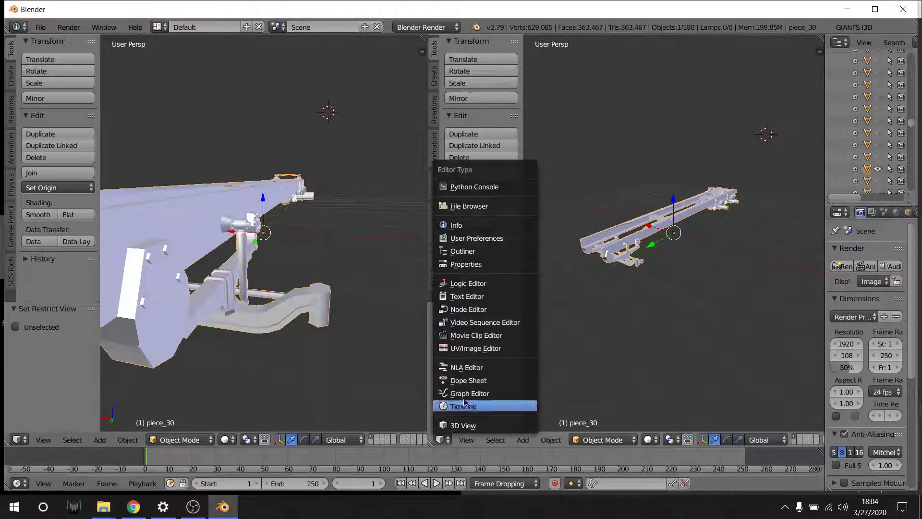
left_click(474, 350)
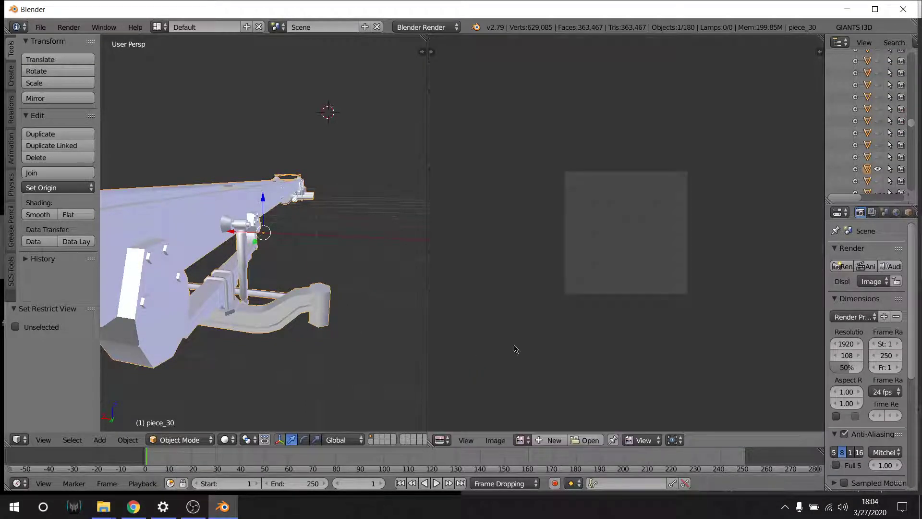
left_click(435, 52)
left_click(434, 115)
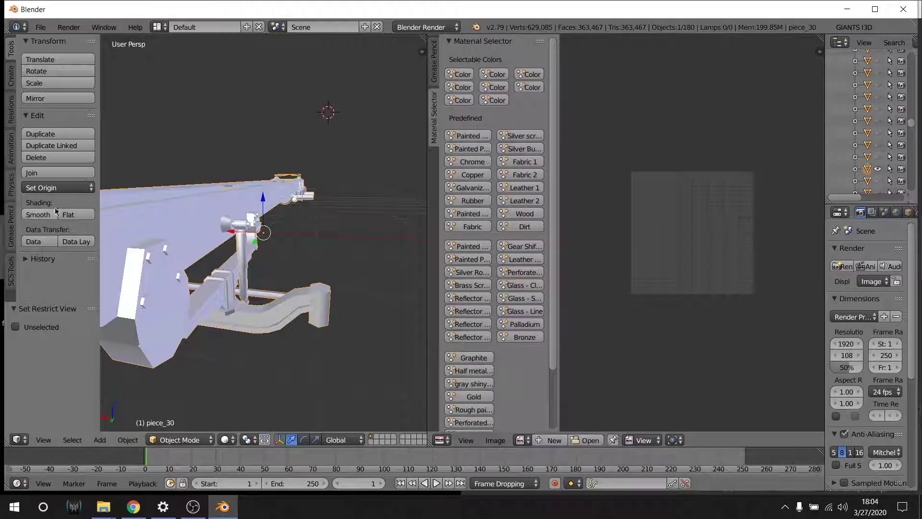
scroll(250, 235, "down", 6)
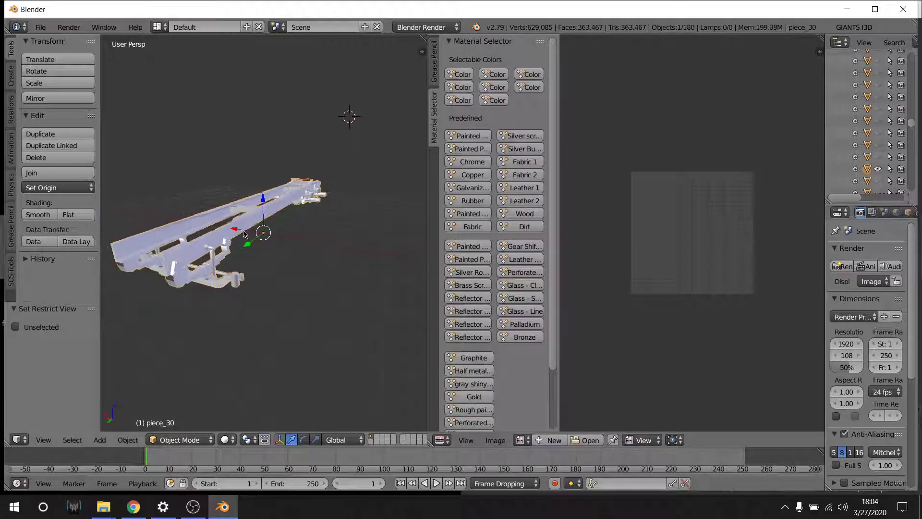
middle_click_drag(244, 234, 246, 235)
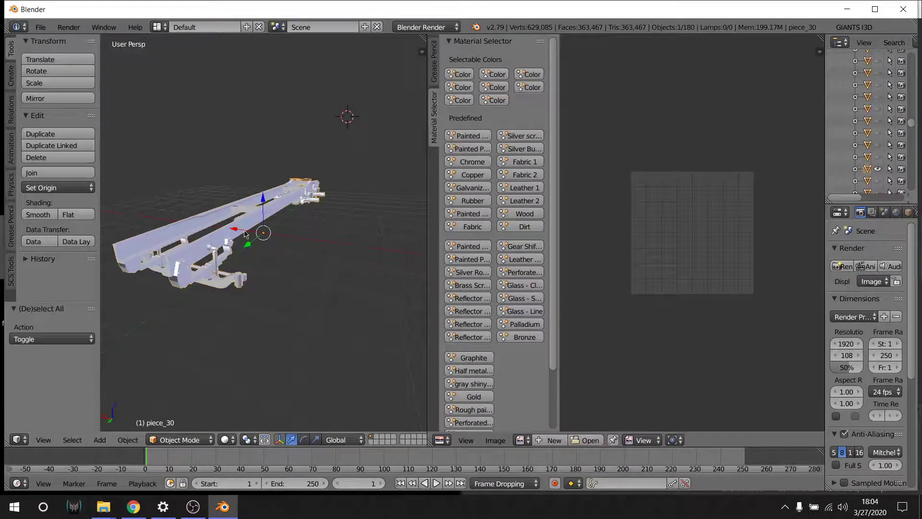
- Smart UV Project all faces of piece_30 in Edit Mode at a 66° angle limit
key("Tab")
key("z")
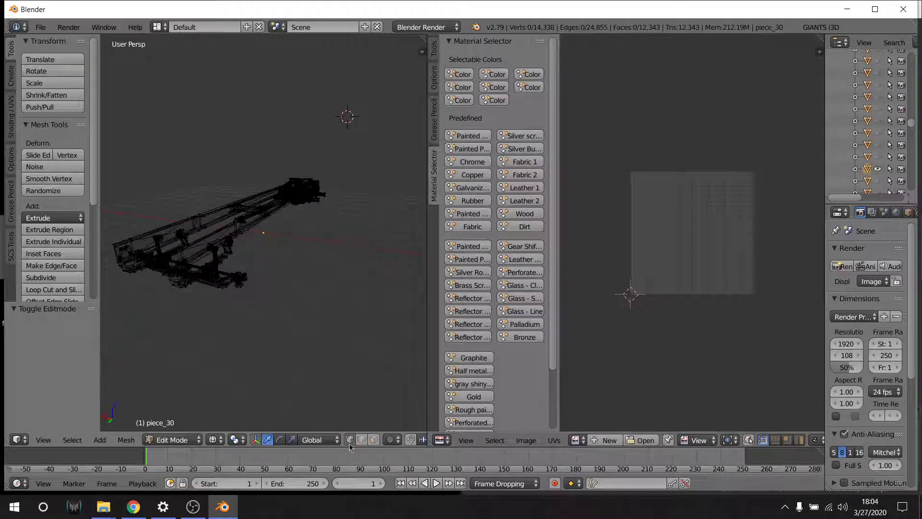
left_click(374, 446)
middle_click_drag(265, 336, 245, 259)
key("a")
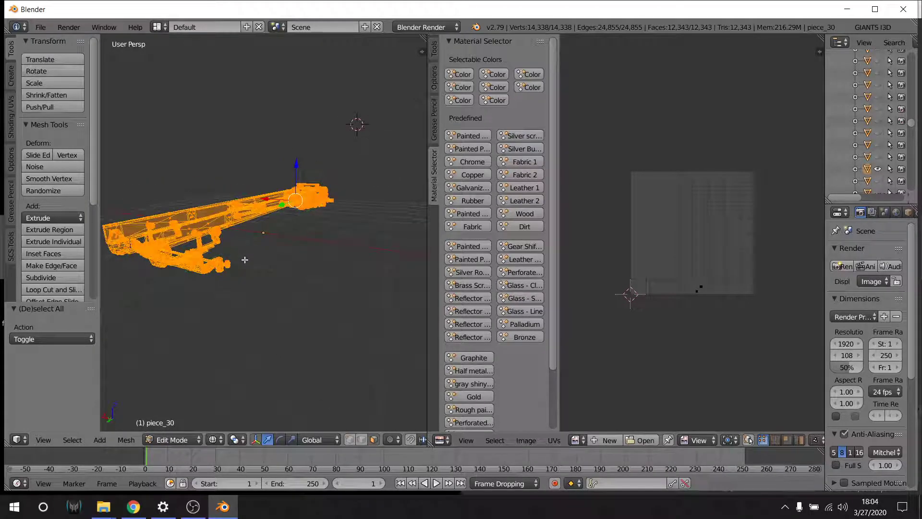
key("u")
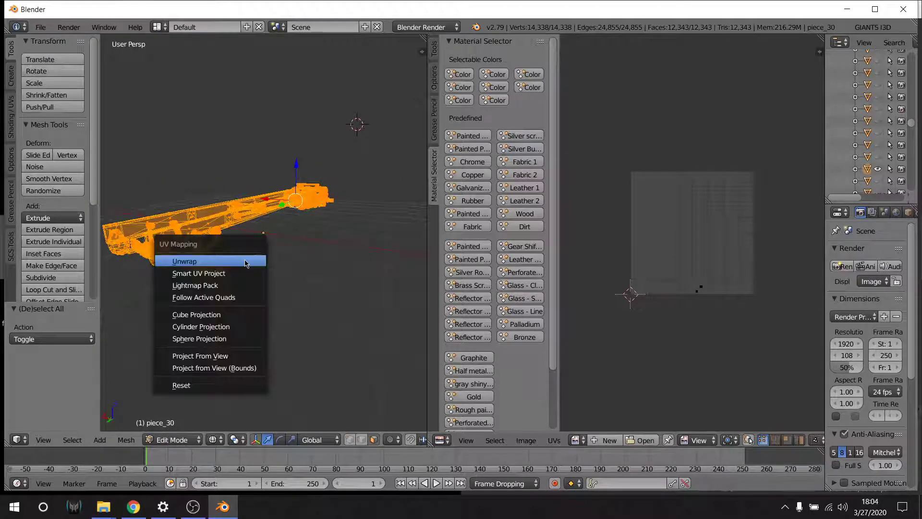
left_click(211, 277)
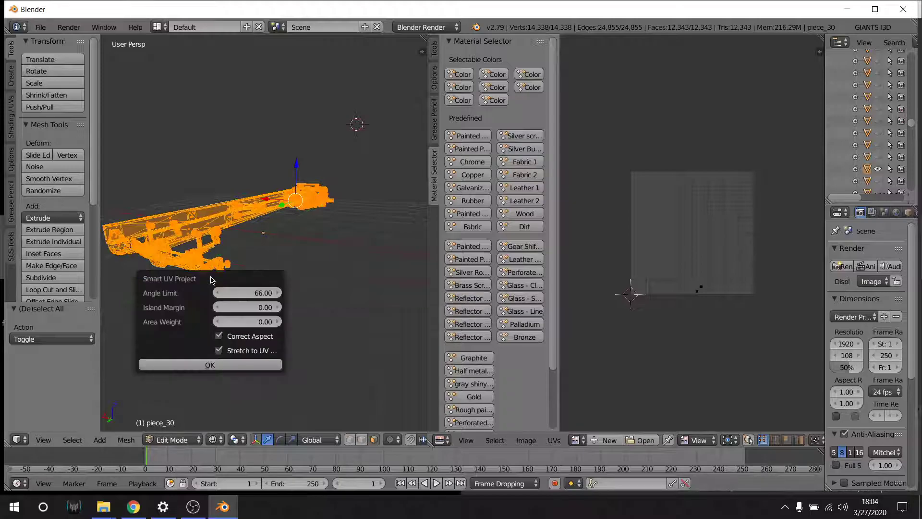
left_click(209, 364)
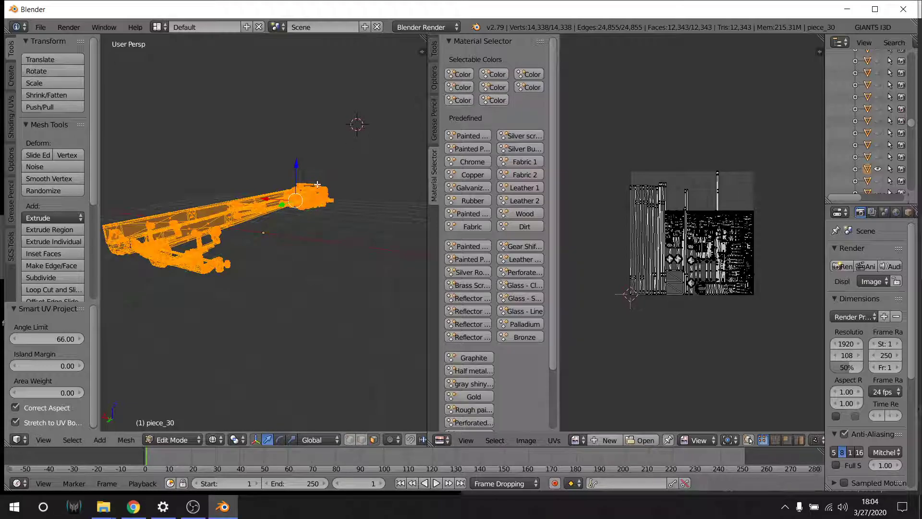
- Shift the chassis UV islands down one tile in the UV editor
middle_click_drag(267, 206, 263, 222)
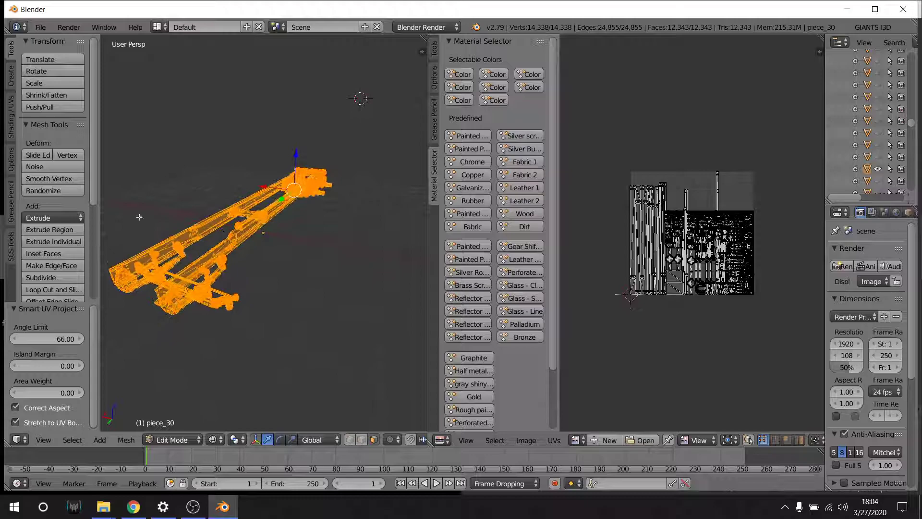
left_click(463, 75)
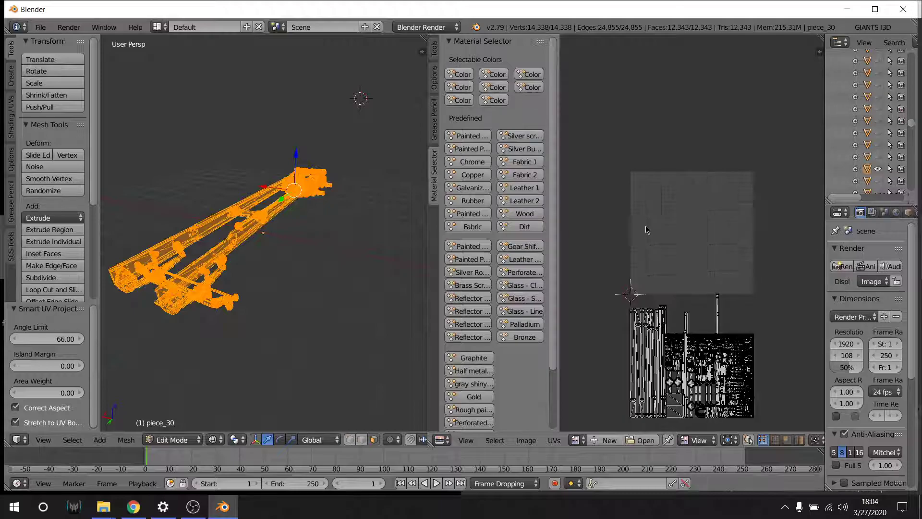
middle_click_drag(646, 225, 625, 211)
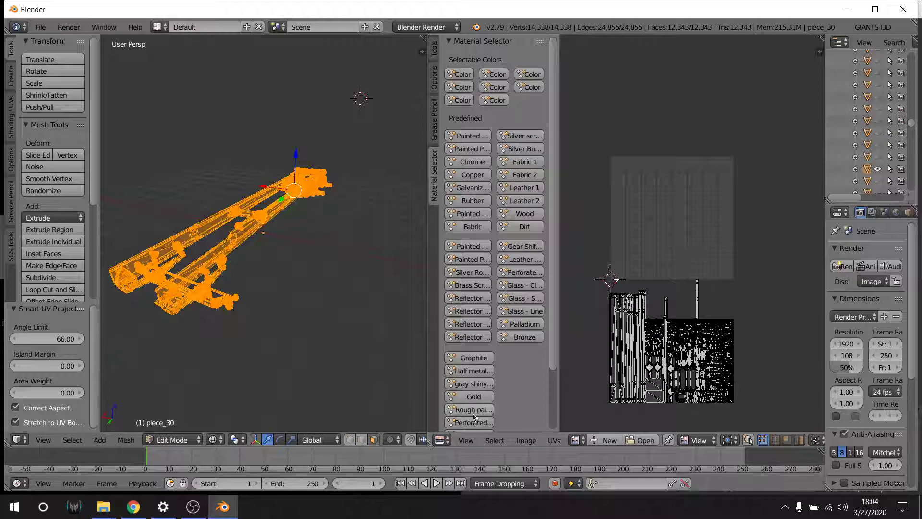
scroll(478, 392, "down", 4)
- Return to object mode with solid shading and widen the Properties editor
key("Tab")
key("z")
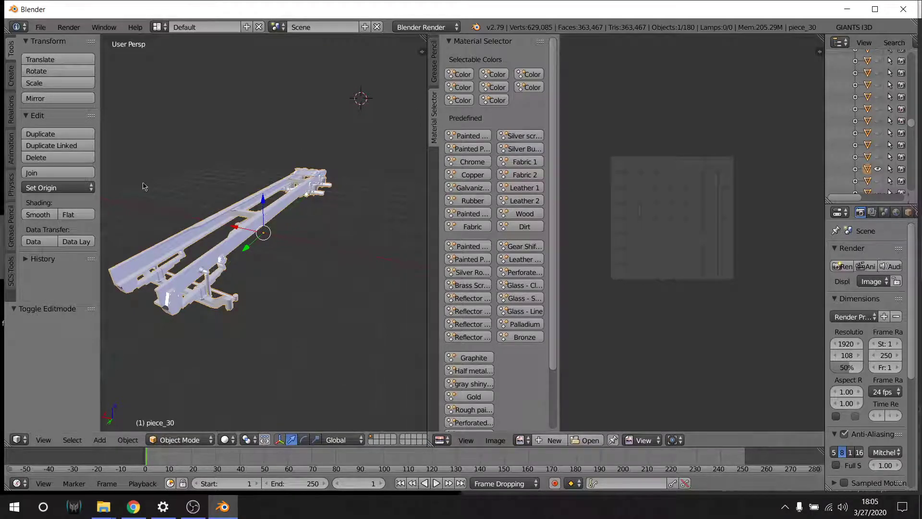
mouse_move(824, 189)
left_mouse_down()
mouse_move(710, 188)
mouse_move(818, 187)
left_mouse_up()
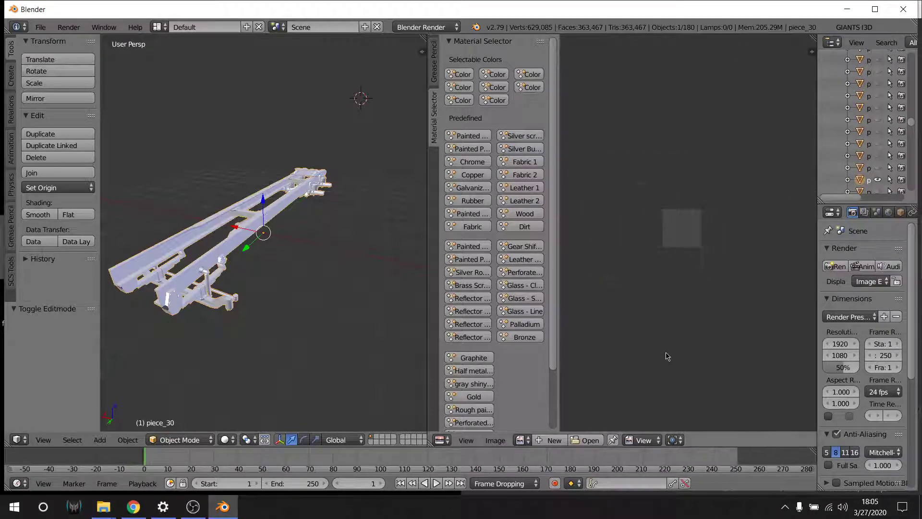
key("Tab")
key("Tab")
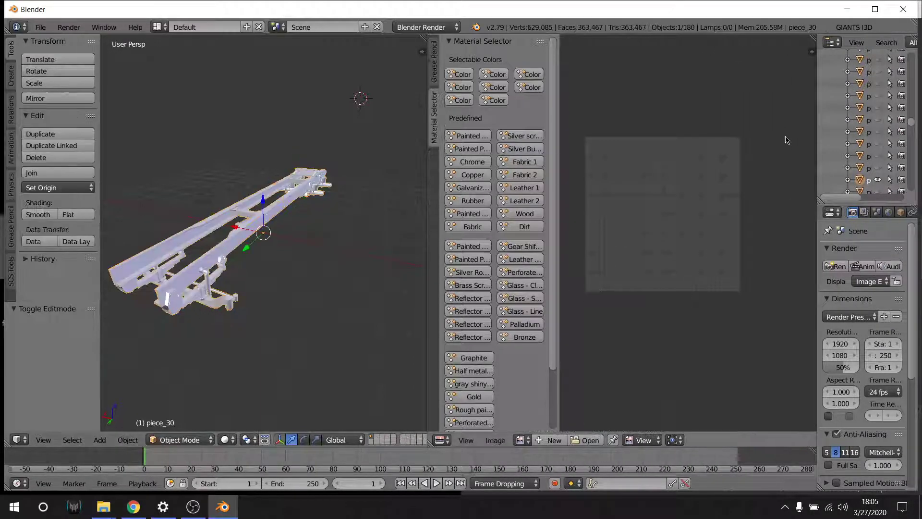
left_click_drag(818, 144, 617, 149)
left_click_drag(735, 204, 734, 96)
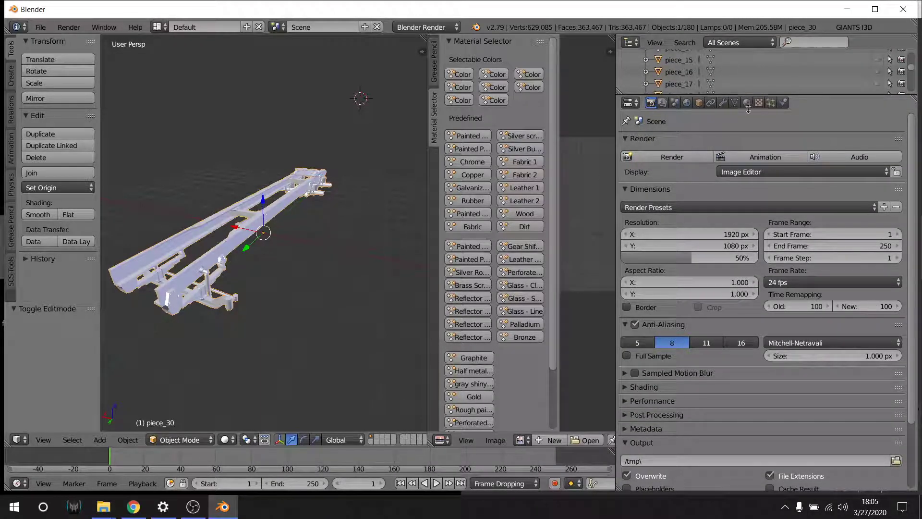
- Replace piece_30's mat_0001_chassis with a fresh material, Material.002
left_click(747, 105)
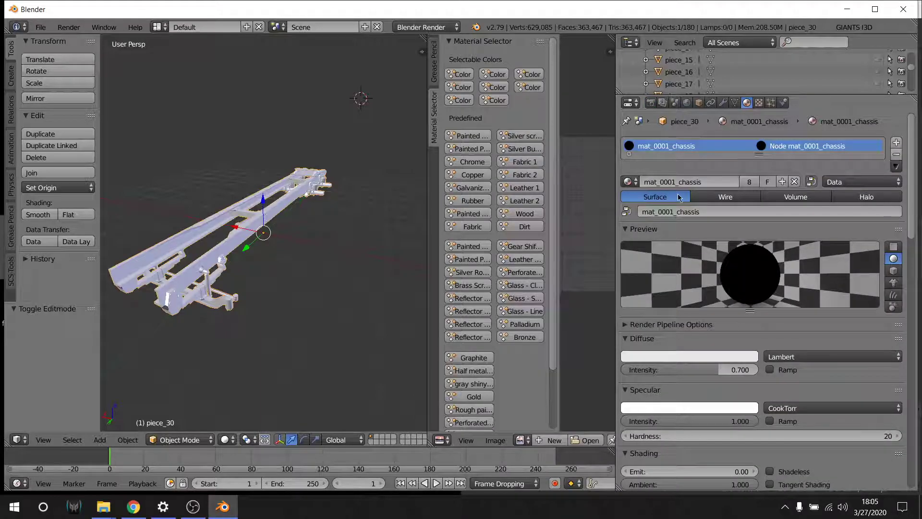
left_click(795, 182)
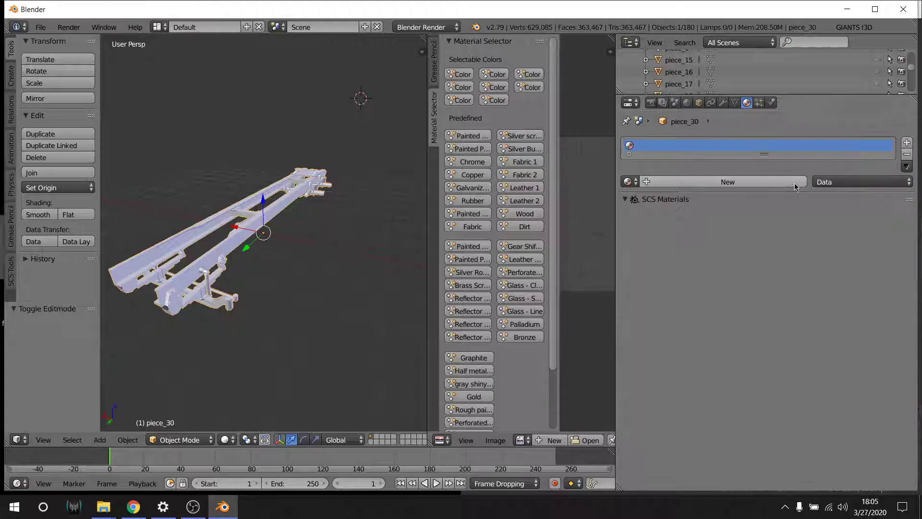
left_click(665, 186)
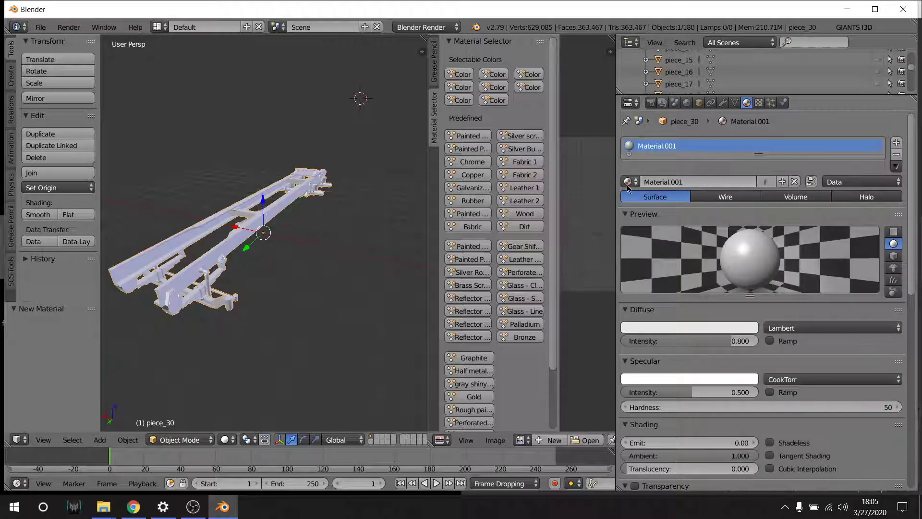
left_click(794, 182)
left_click(731, 181)
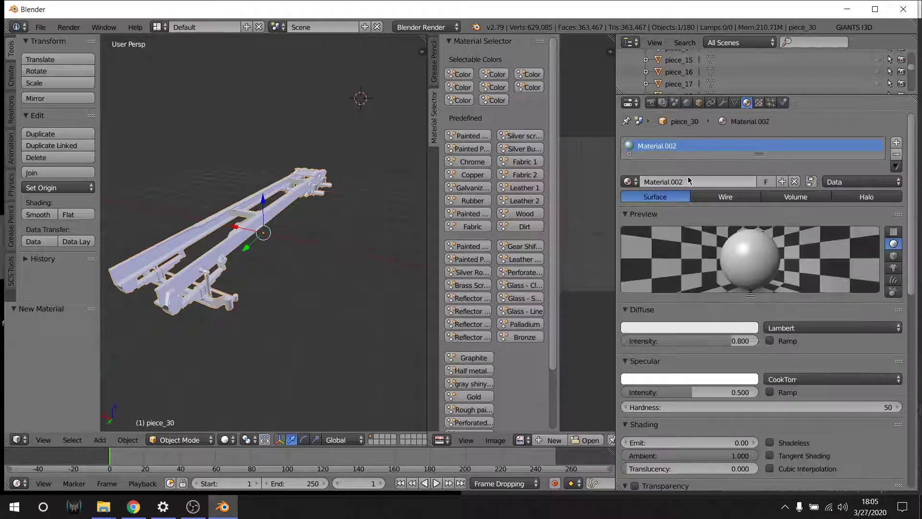
- Give Material.002 a new image texture, Texture.001
left_click(759, 103)
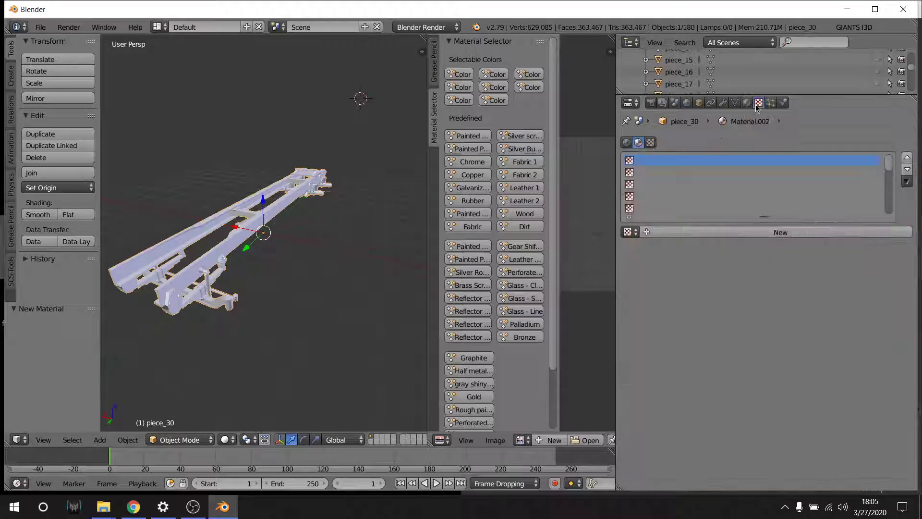
left_click(661, 235)
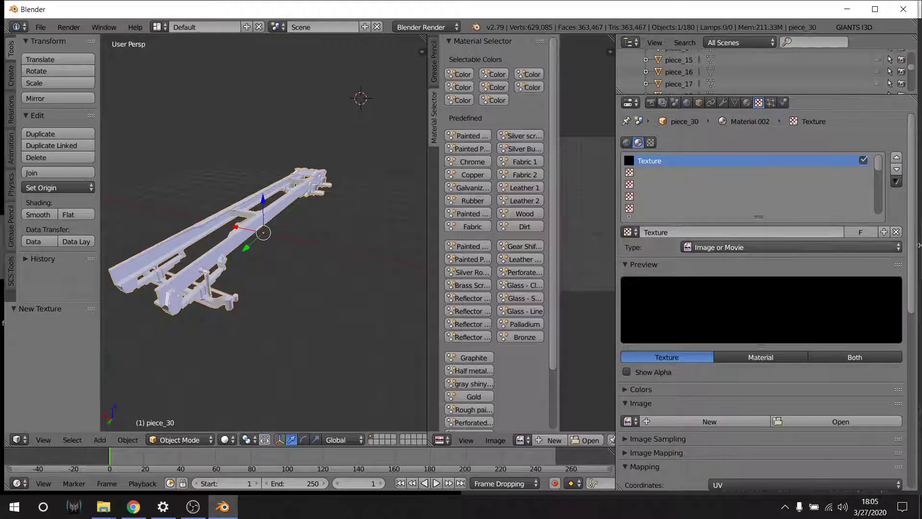
left_click(896, 233)
left_click(712, 232)
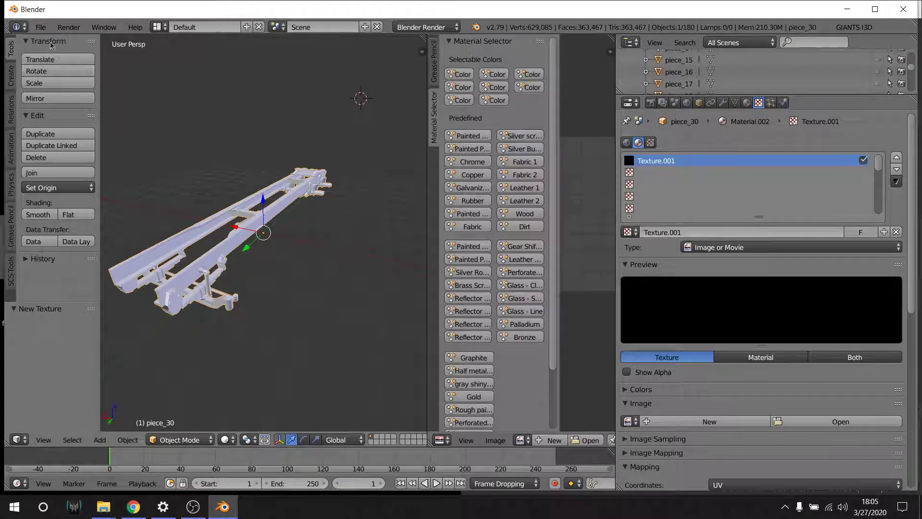
- Export the scene as GIANTS I3D to untitled.i3d on the Desktop
left_click(40, 27)
left_click(40, 26)
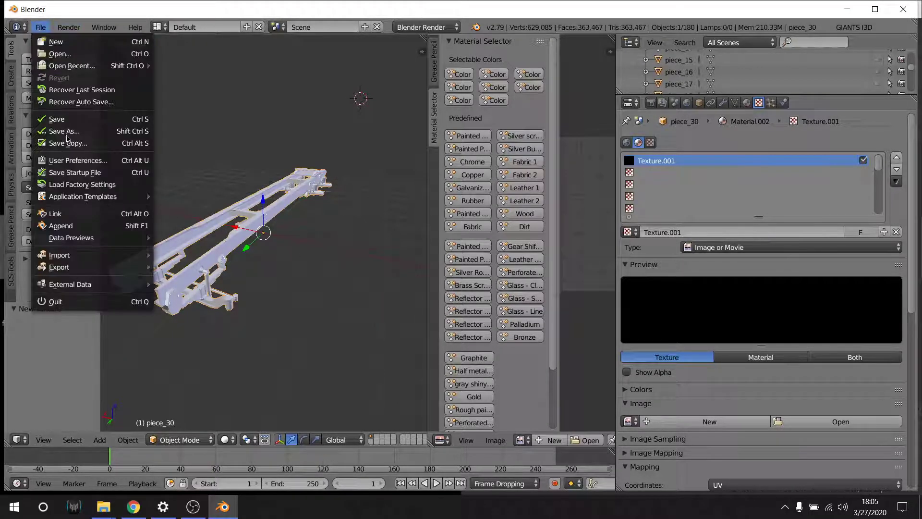
mouse_move(69, 275)
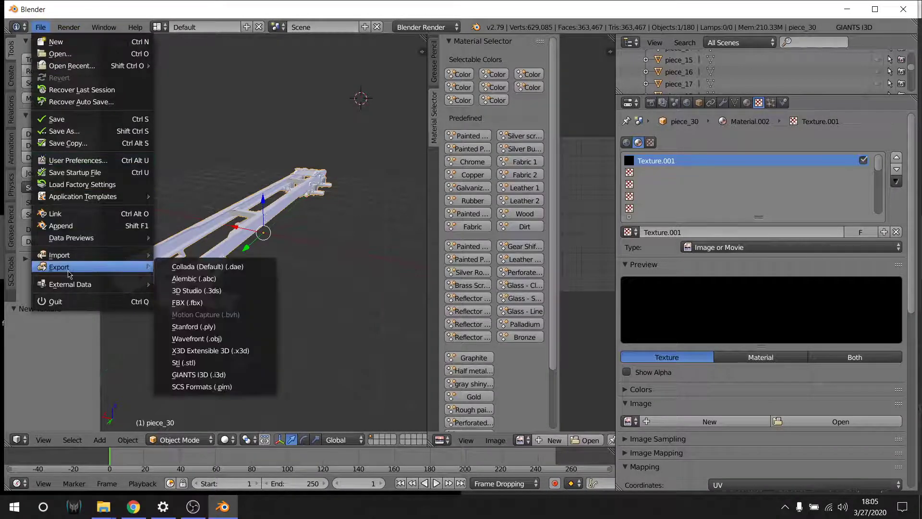
left_click(197, 375)
left_click(40, 161)
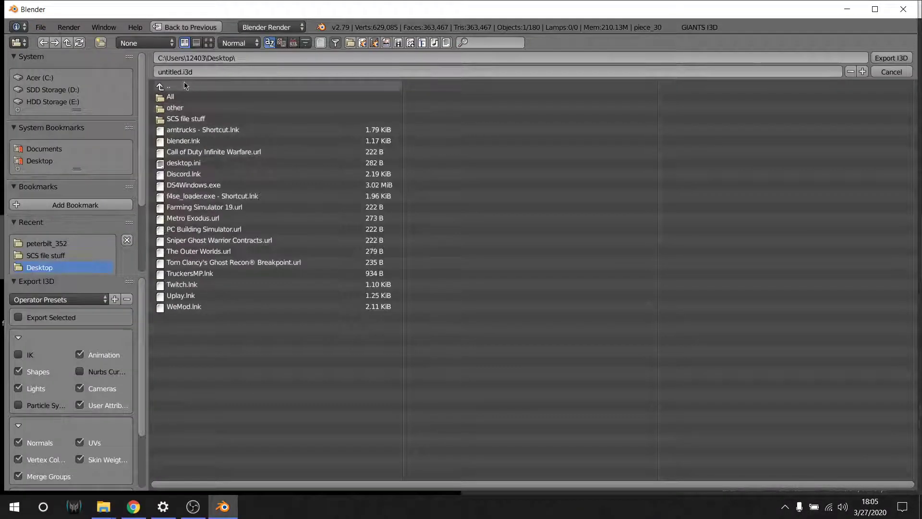
left_click(883, 62)
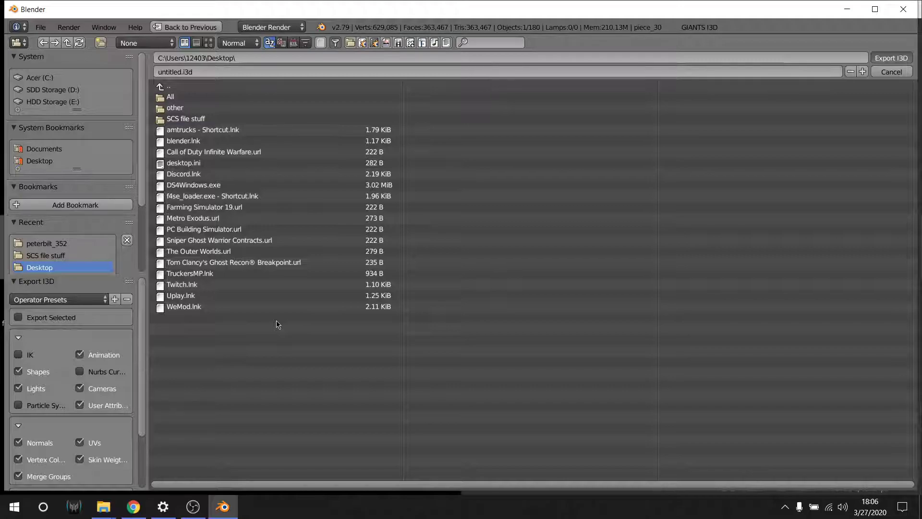
left_click(193, 506)
- Resume the OBS recording, minimize Blender, and select untitled.i3d on the desktop
left_click(914, 437)
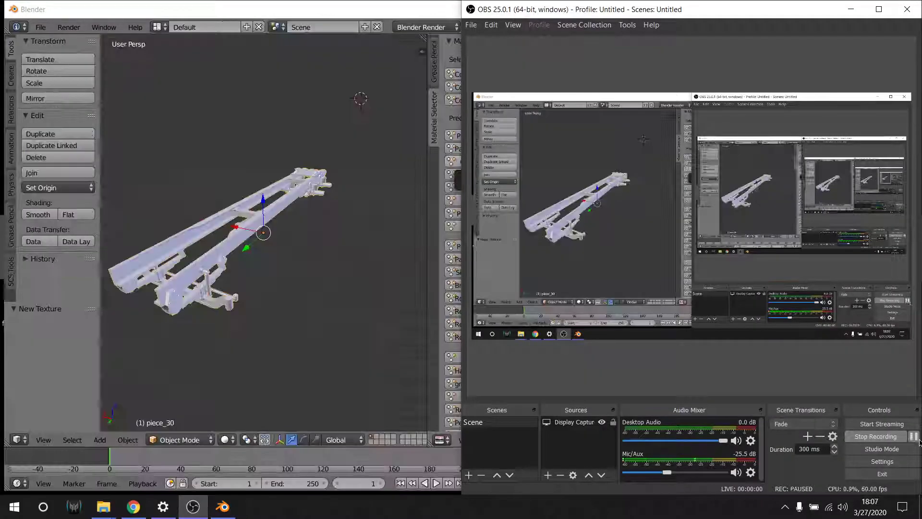
left_click(914, 436)
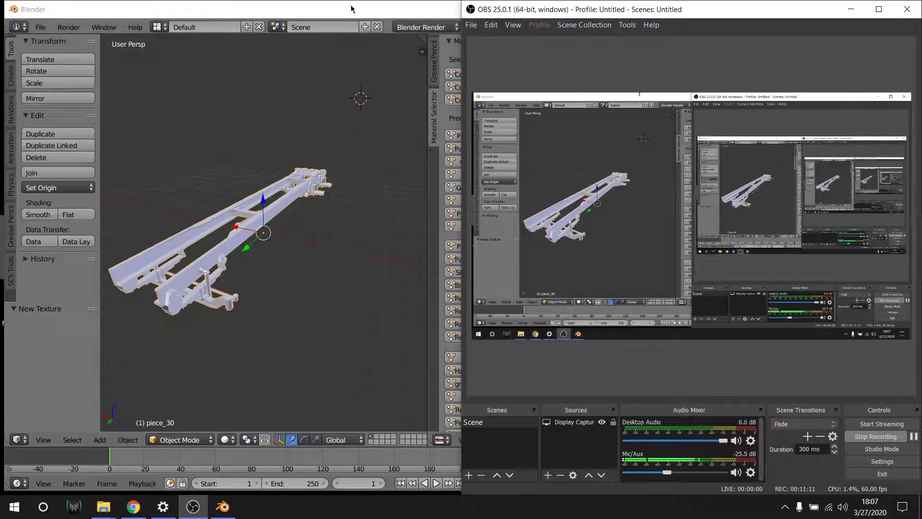
left_click_drag(350, 10, 708, 3)
left_click(847, 9)
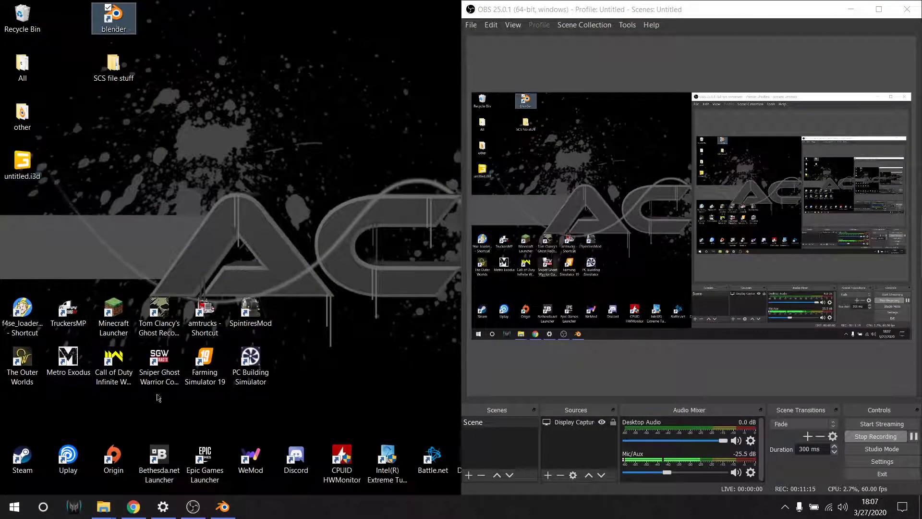
left_click(22, 164)
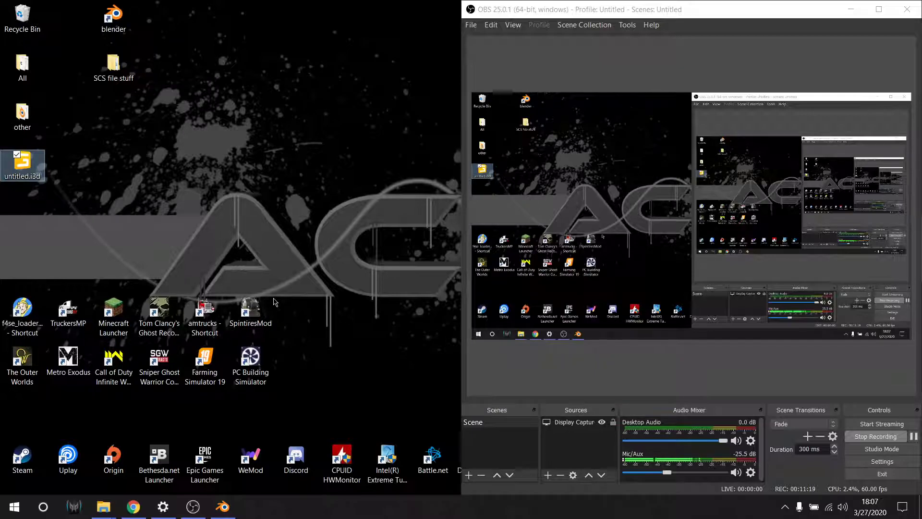
- Create a New folder on the desktop, check untitled.i3d in GIANTS Editor, then move it inside
right_click(261, 264)
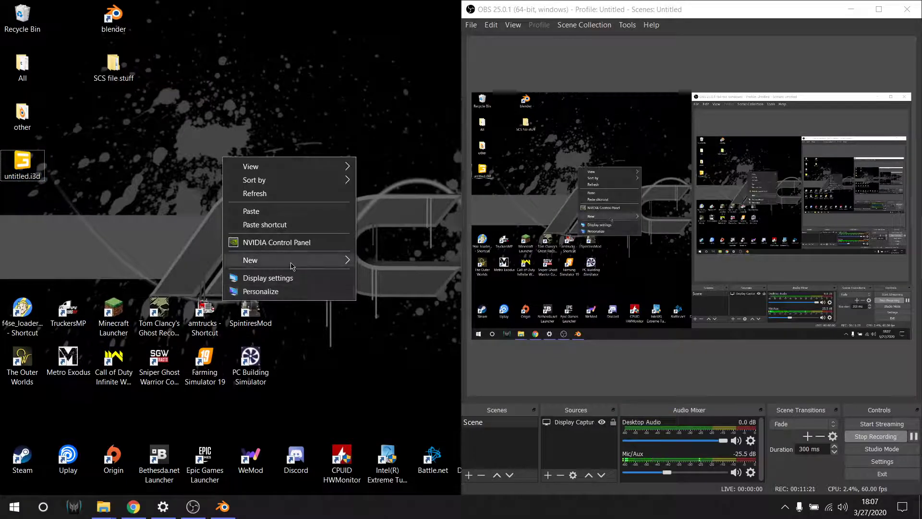
mouse_move(311, 259)
left_click(385, 262)
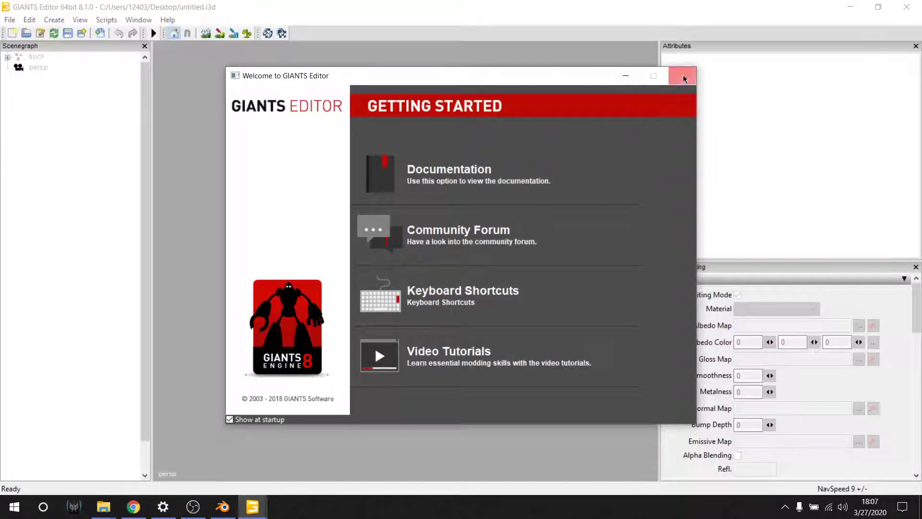
left_click(685, 76)
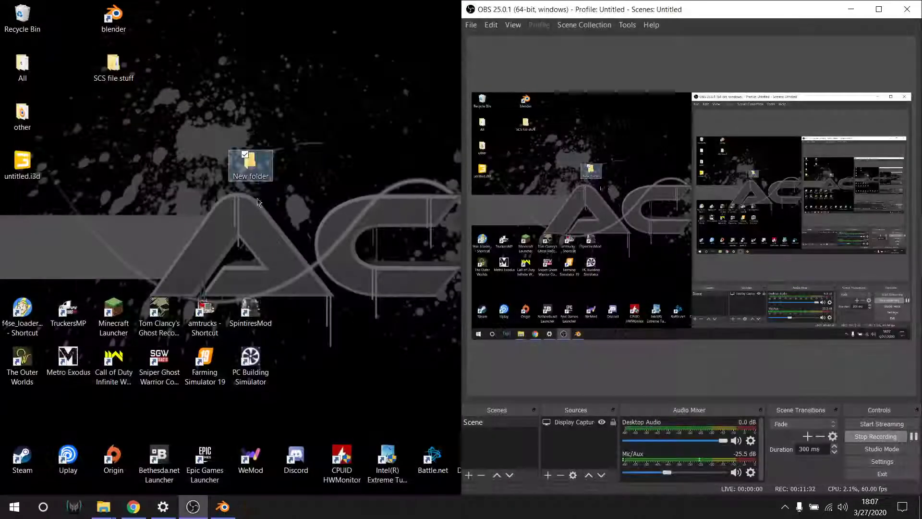
left_click_drag(21, 168, 249, 163)
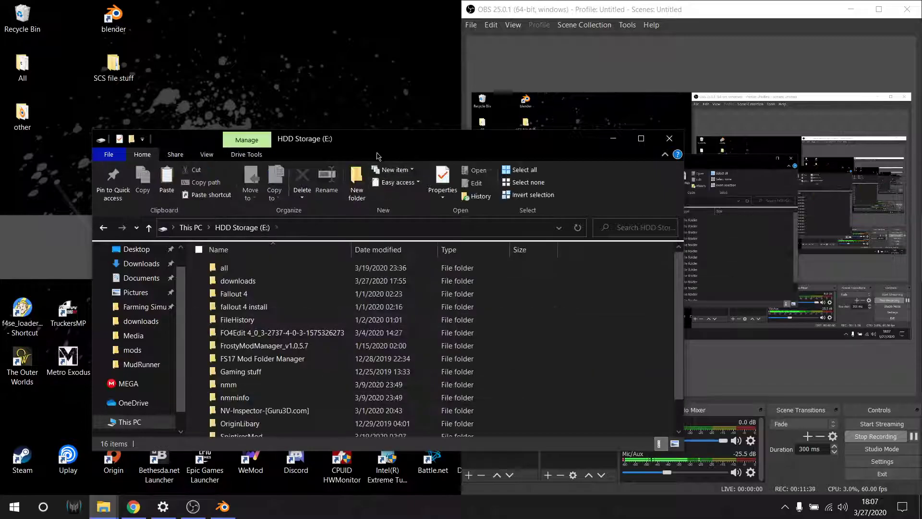
- Browse to E: Gaming stuff > moddin stuff > other and copy the new_shaders folder
key("super+Right")
left_click(644, 383)
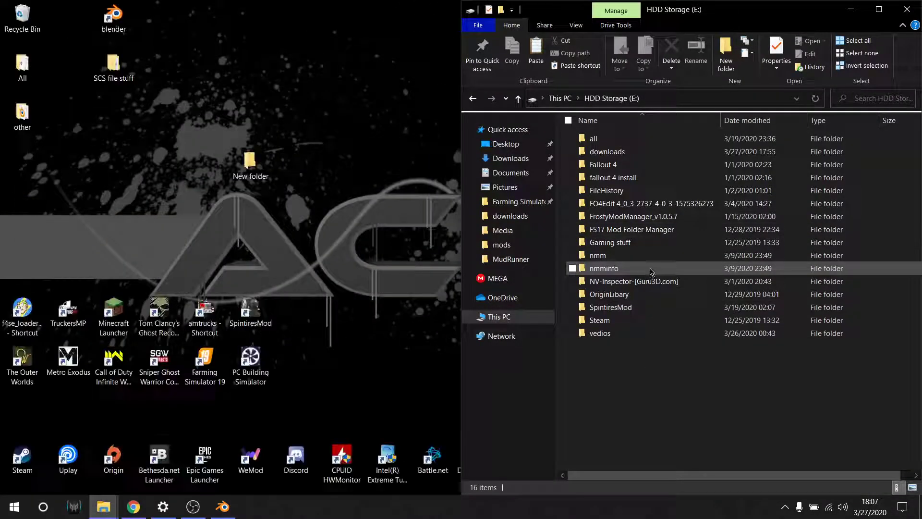
double_click(633, 247)
double_click(616, 151)
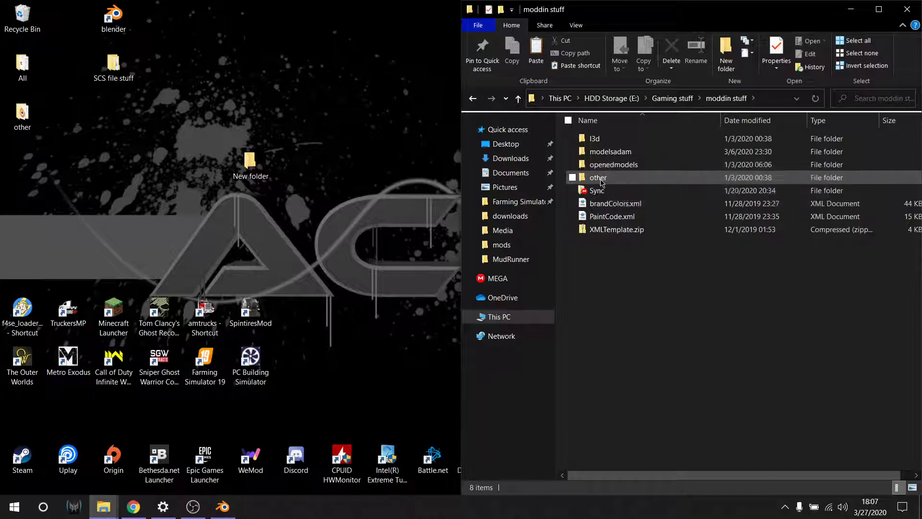
double_click(618, 178)
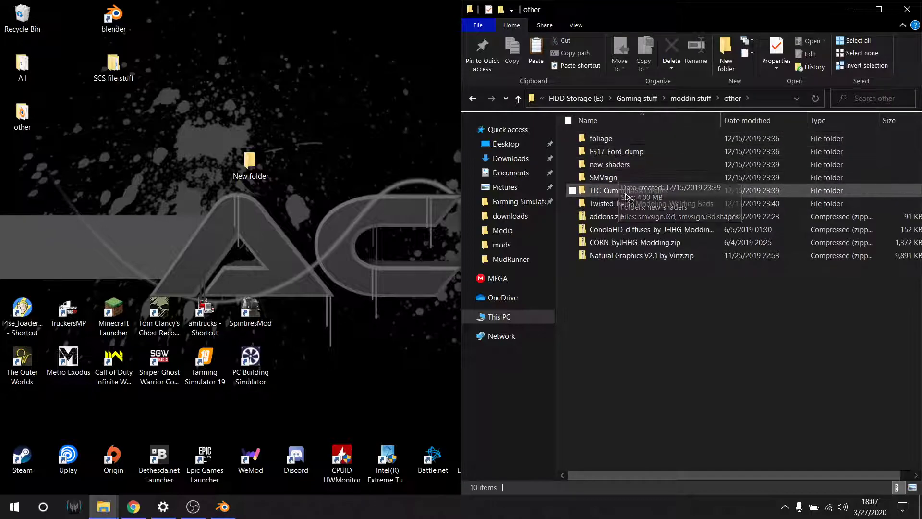
left_click(627, 166)
right_click(626, 166)
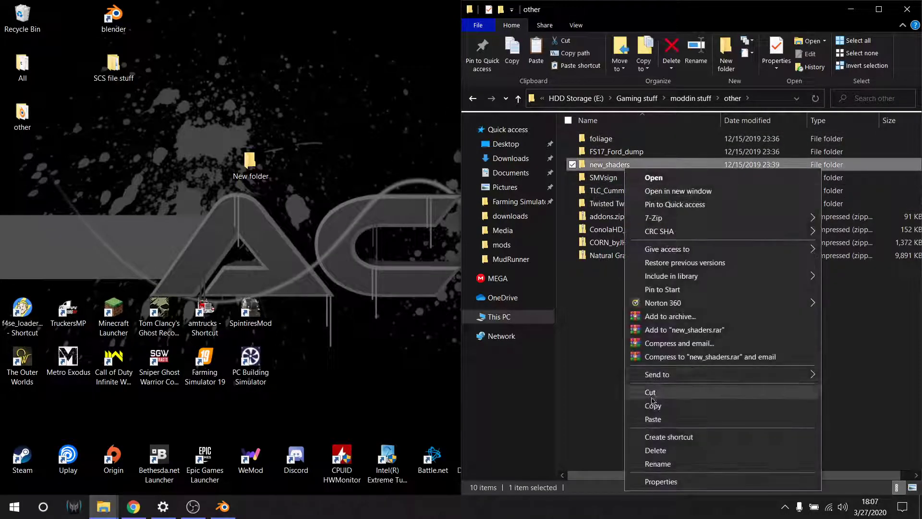
left_click(644, 405)
- Paste new_shaders into New folder, close the other window, and open untitled.i3d
left_click(260, 165)
double_click(260, 165)
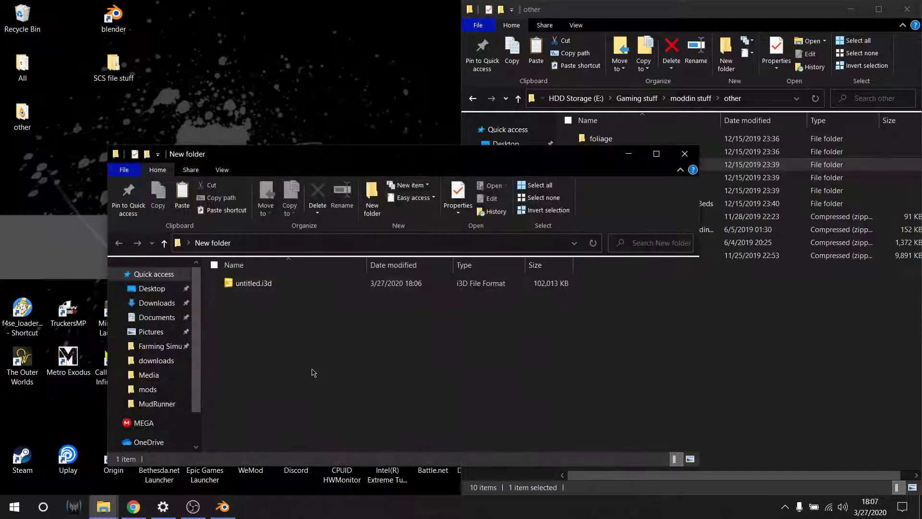
right_click(312, 371)
left_click(340, 278)
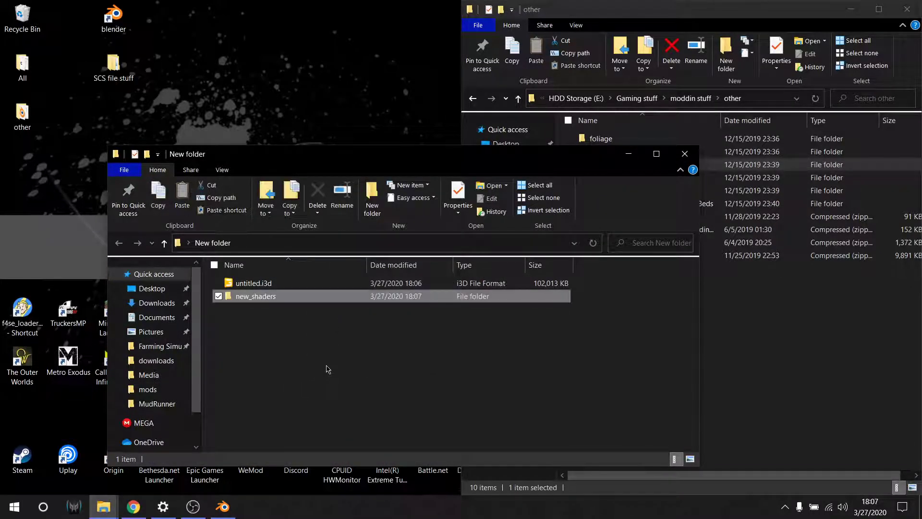
left_click(750, 177)
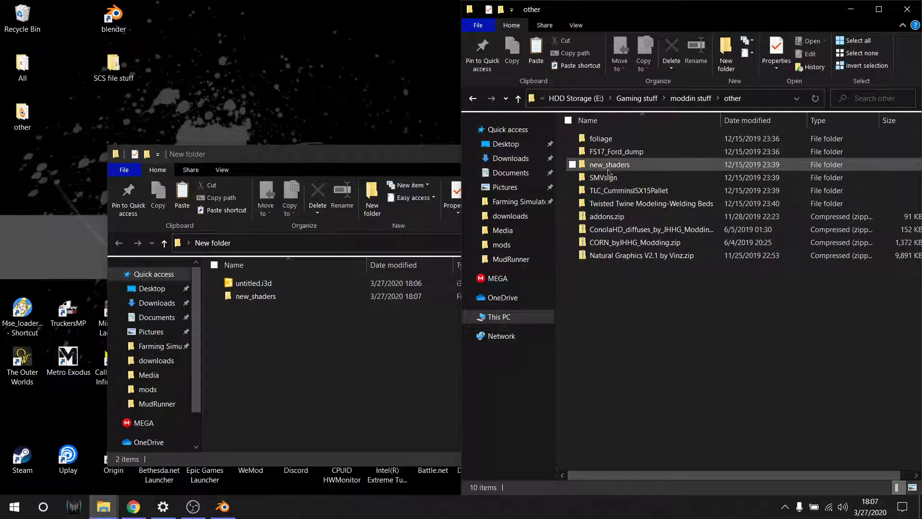
mouse_move(613, 167)
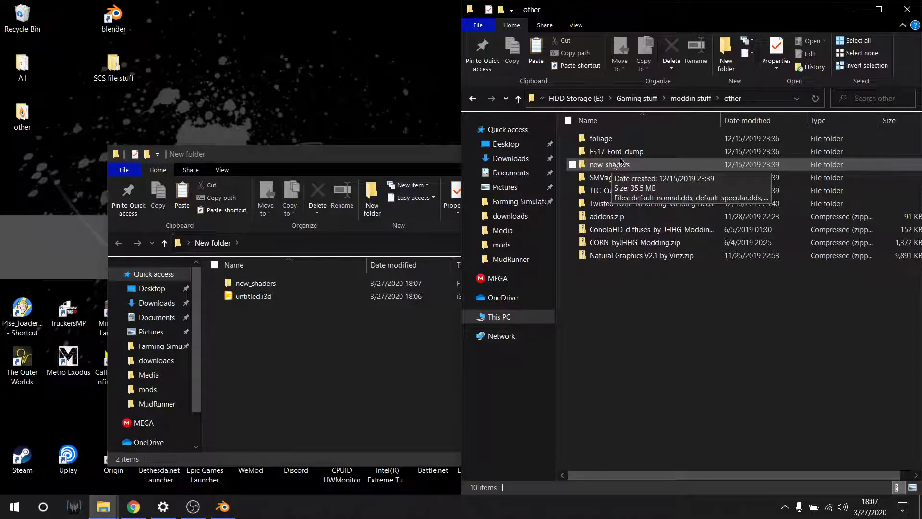
left_click(907, 9)
left_click(248, 302)
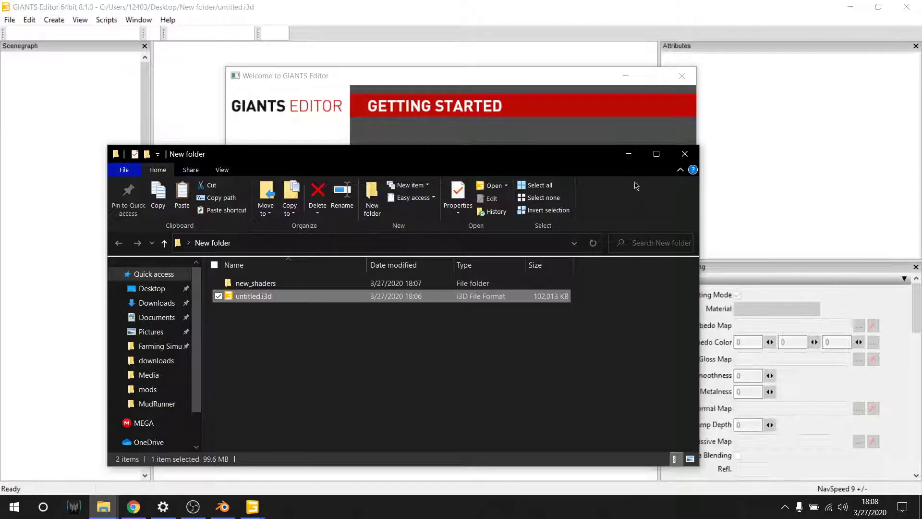
- Expand the truck Scenegraph node and select its children antenas1, antenas1.001, antenas2 through cl
left_click(627, 154)
left_click(682, 76)
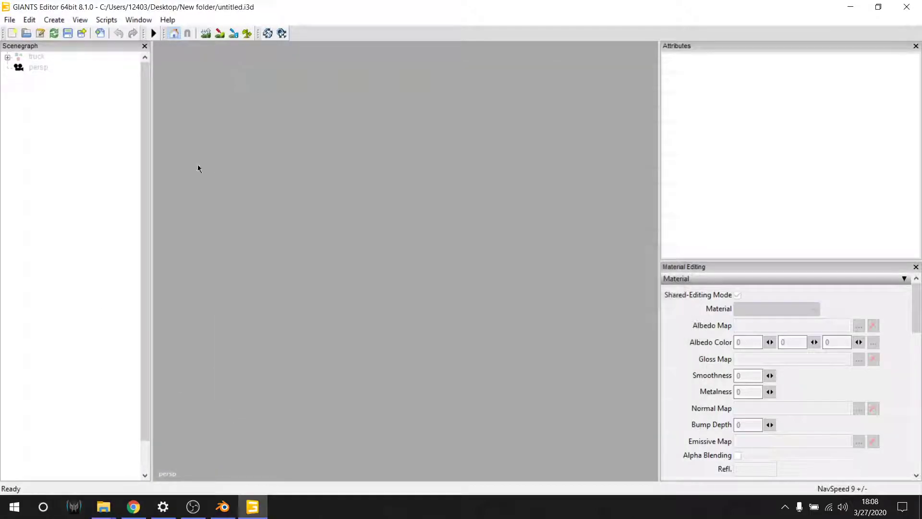
left_click(8, 57)
scroll(58, 148, "down", 5)
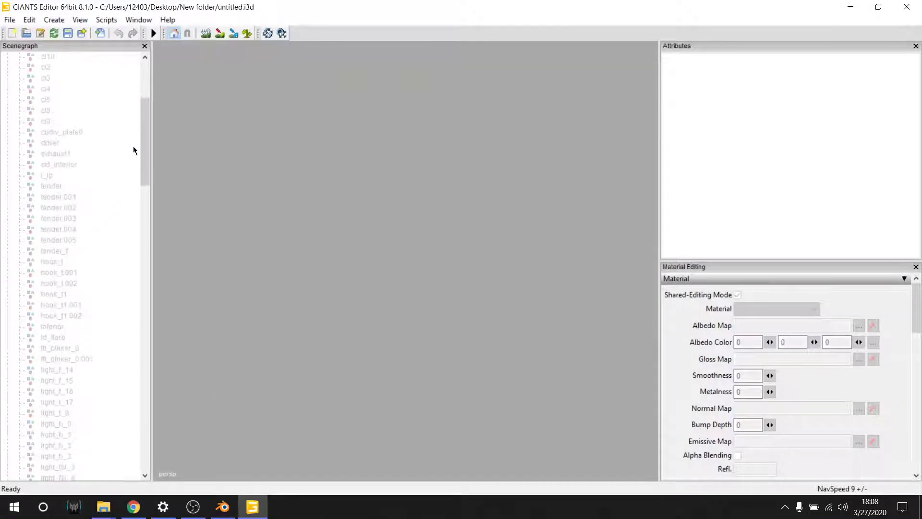
left_click_drag(144, 149, 144, 108)
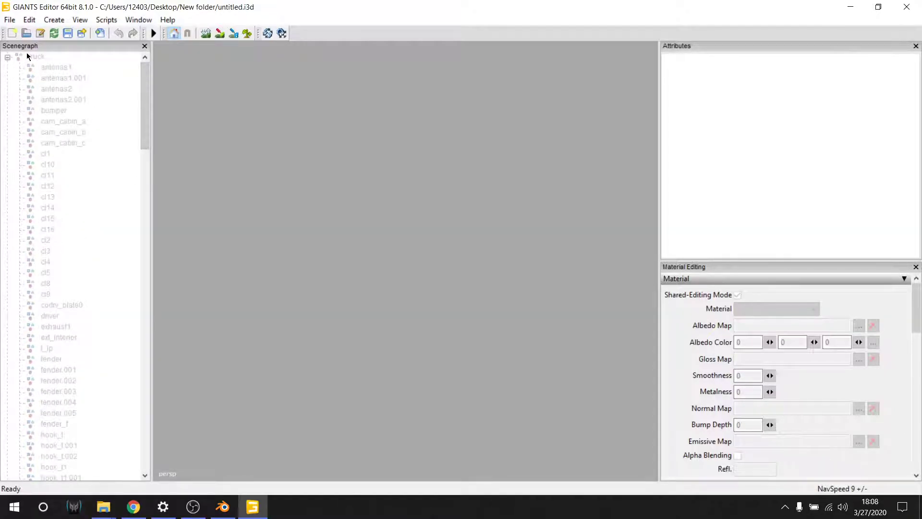
left_click(30, 56)
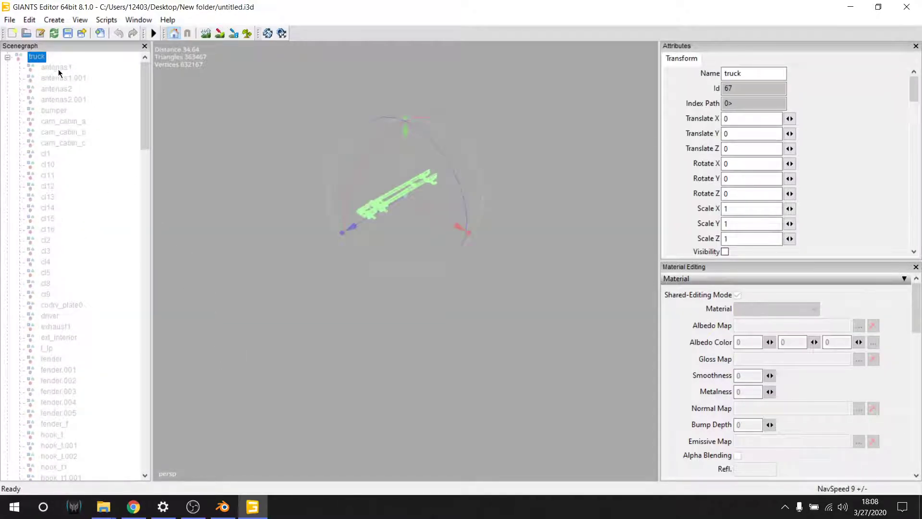
left_click(57, 68)
left_click(57, 78, "shift")
left_click(57, 90, "shift")
left_click_drag(56, 101, 49, 161, "shift")
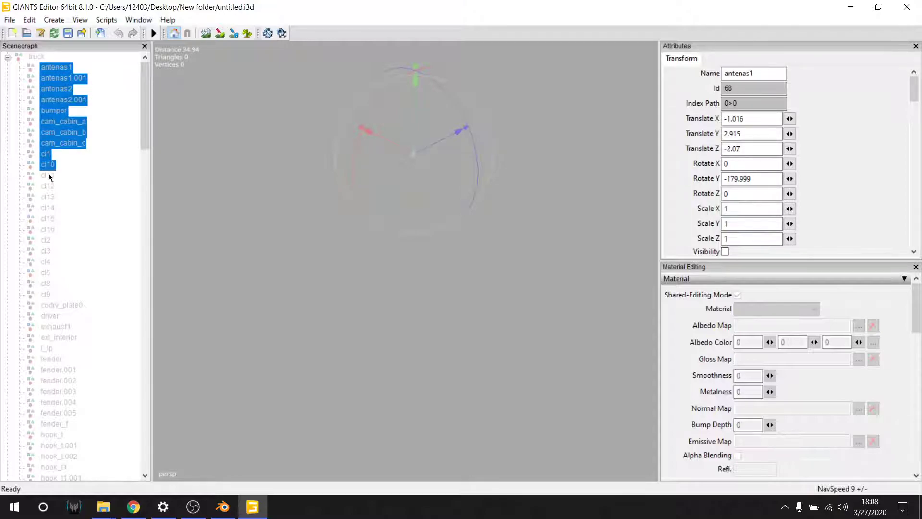
- Close GIANTS Editor and delete the old untitled.i3d from New folder
left_click(907, 7)
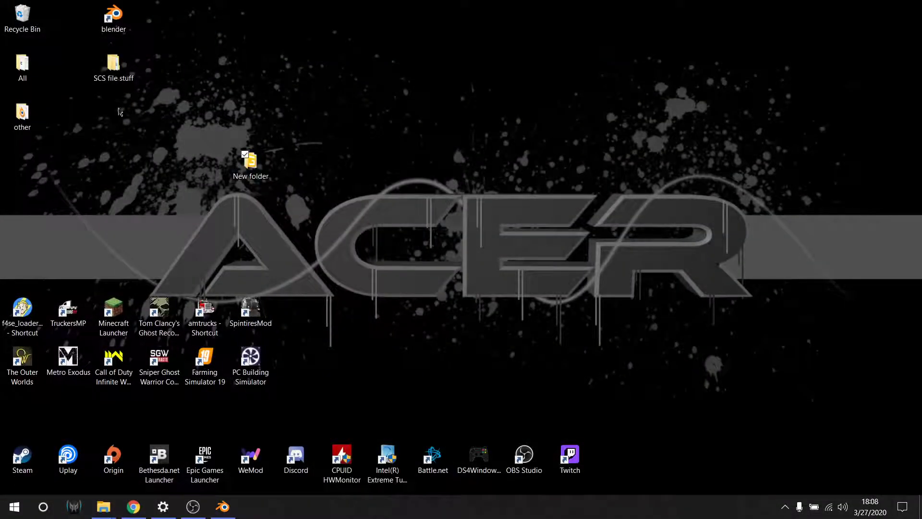
double_click(250, 163)
left_click(247, 297)
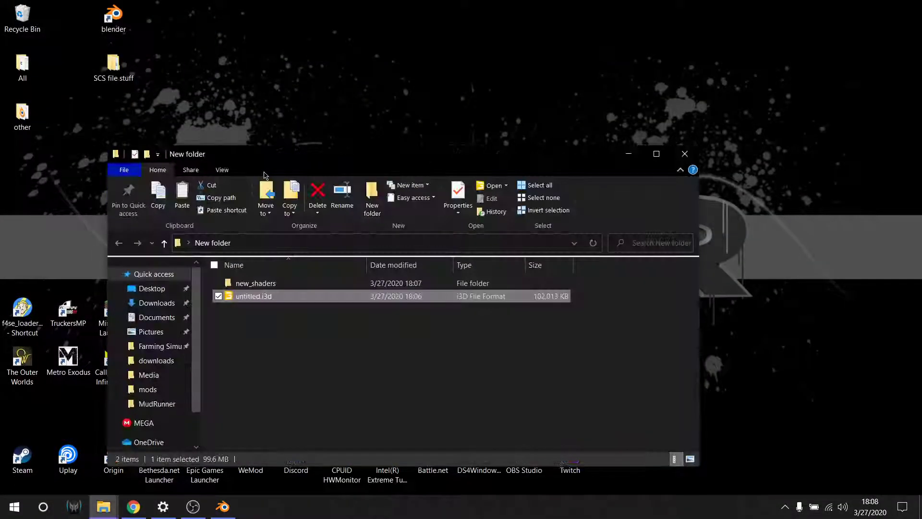
right_click(247, 301)
left_click(303, 254)
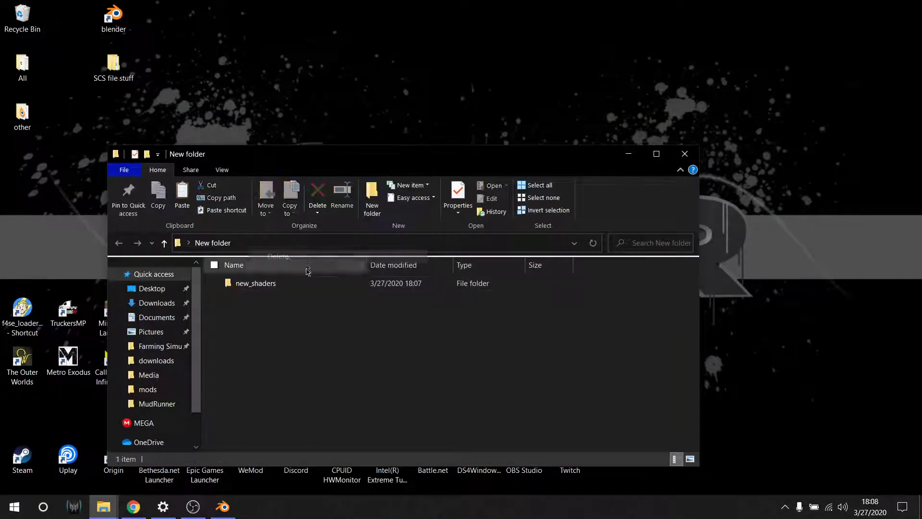
left_click(624, 160)
- Export only the selected chassis piece from Blender as GIANTS I3D to the Desktop
left_click(223, 507)
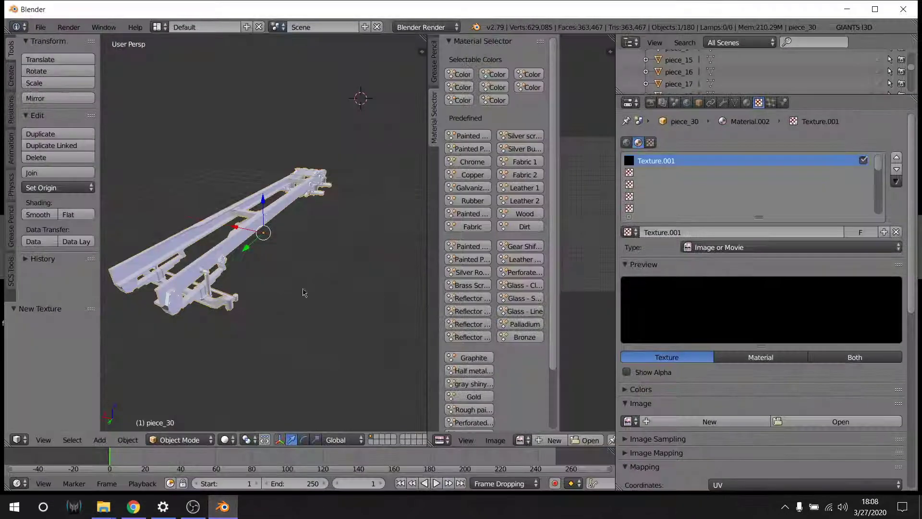
left_click(40, 27)
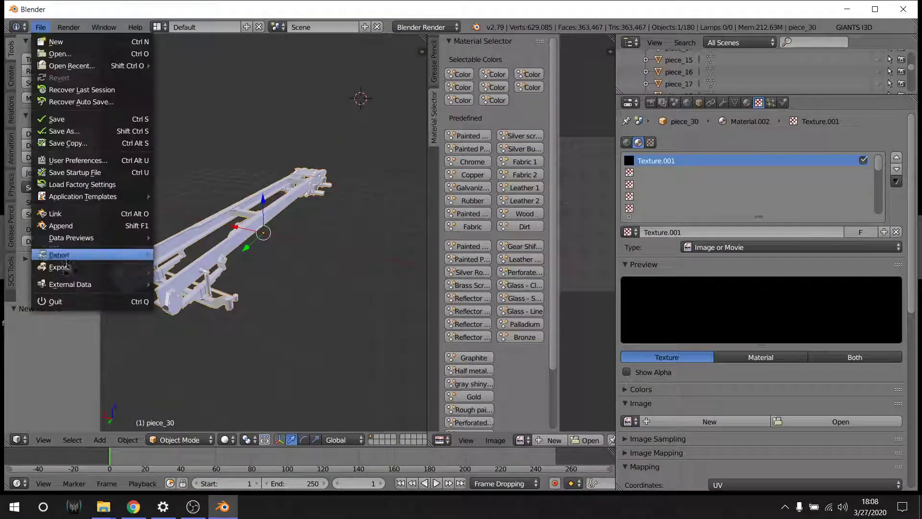
mouse_move(67, 268)
left_click(205, 379)
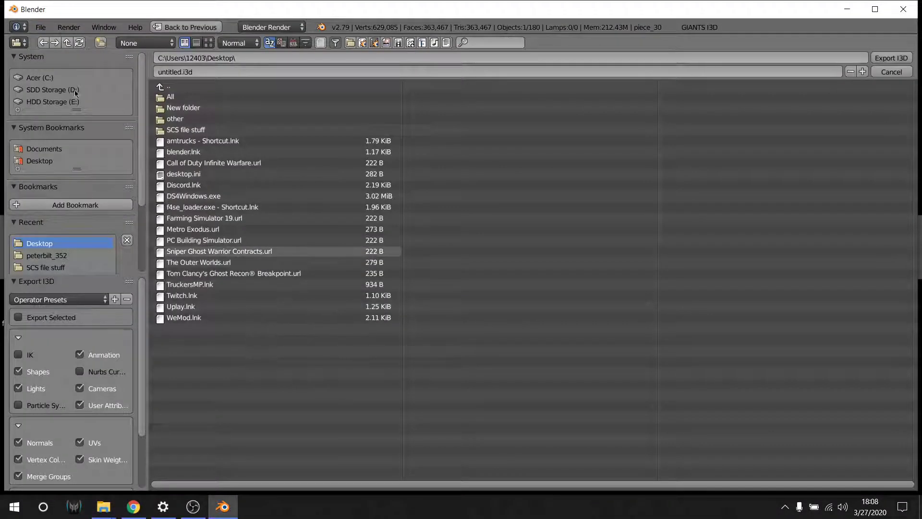
left_click(21, 318)
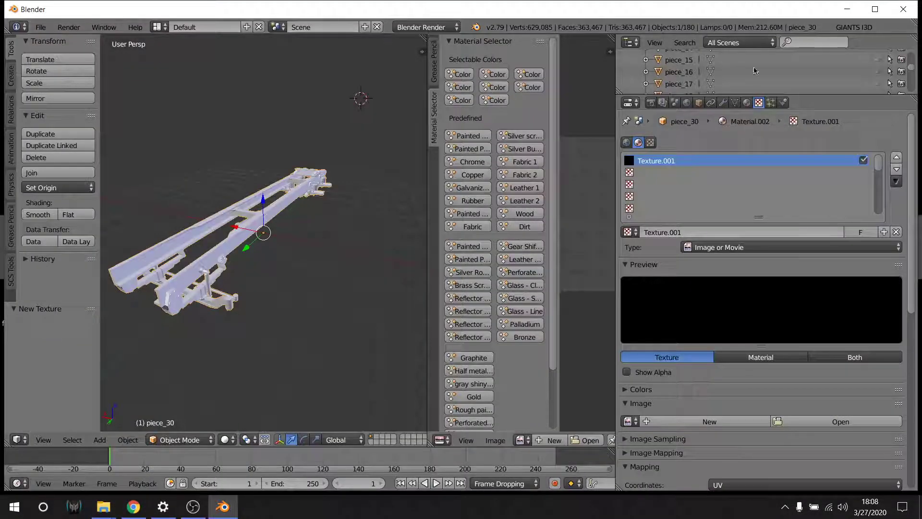
left_click(848, 14)
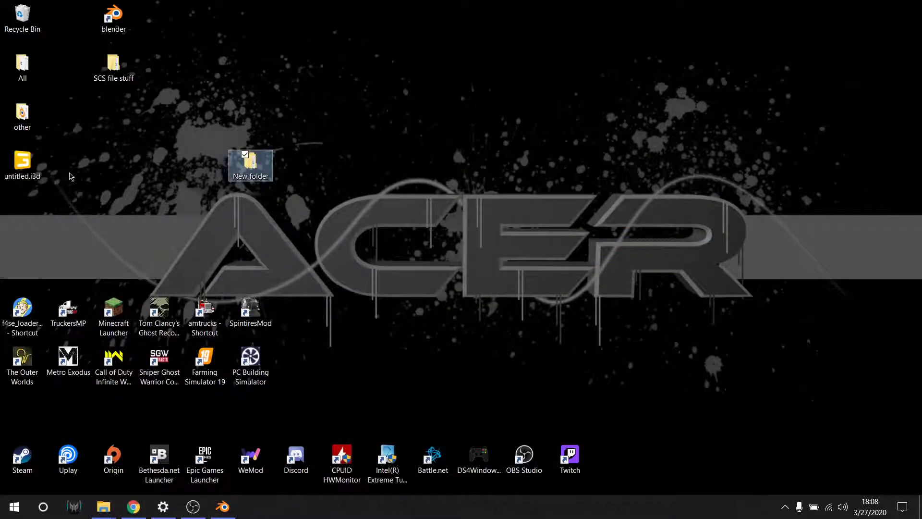
- Move untitled.i3d into New folder, open it in GIANTS Editor, and select piece_30 under truck
left_click_drag(22, 163, 252, 166)
double_click(251, 164)
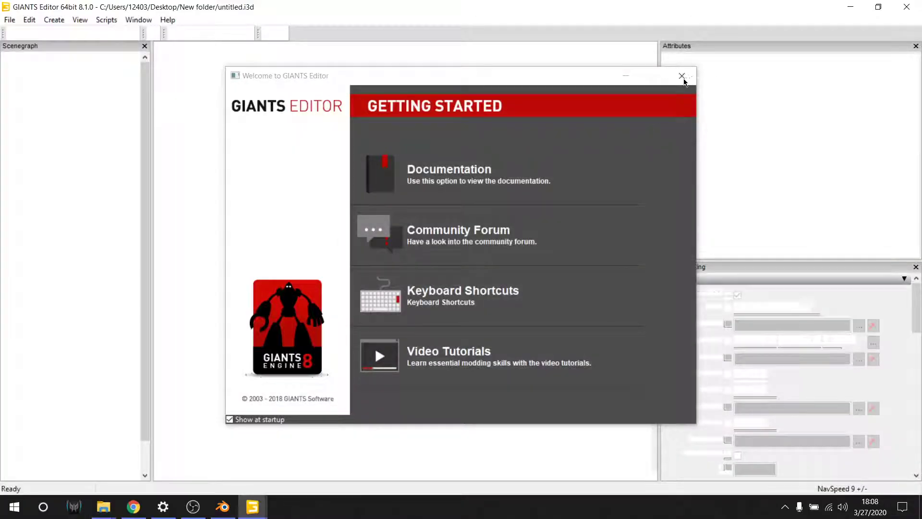
left_click(684, 75)
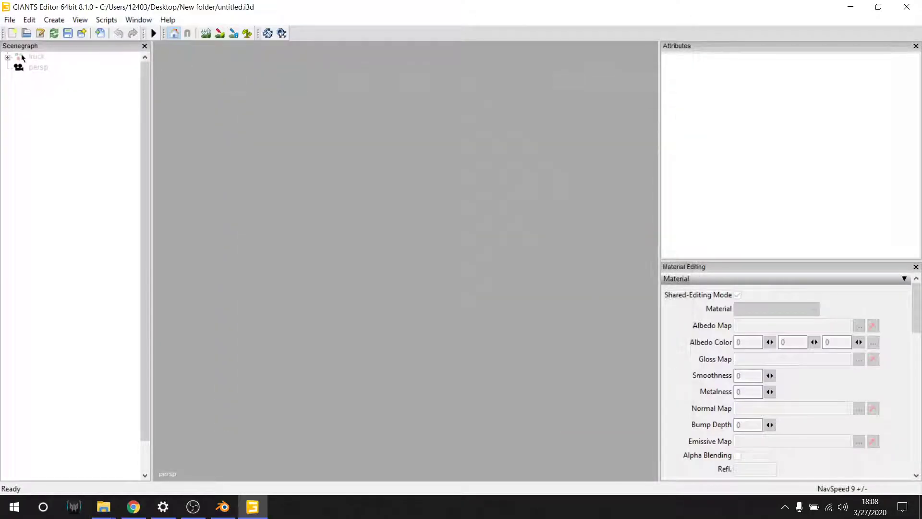
left_click(36, 57)
left_click(7, 57)
left_click(56, 67)
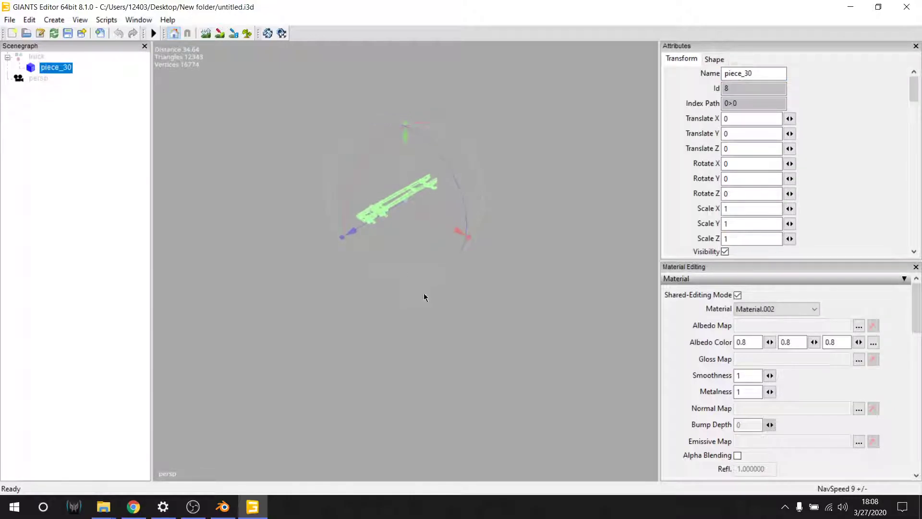
scroll(424, 295, "up", 5)
scroll(421, 303, "up", 3)
middle_click_drag(422, 304, 422, 258)
- Turn on Visibility for the truck node, then select piece_30 again
left_click(37, 56)
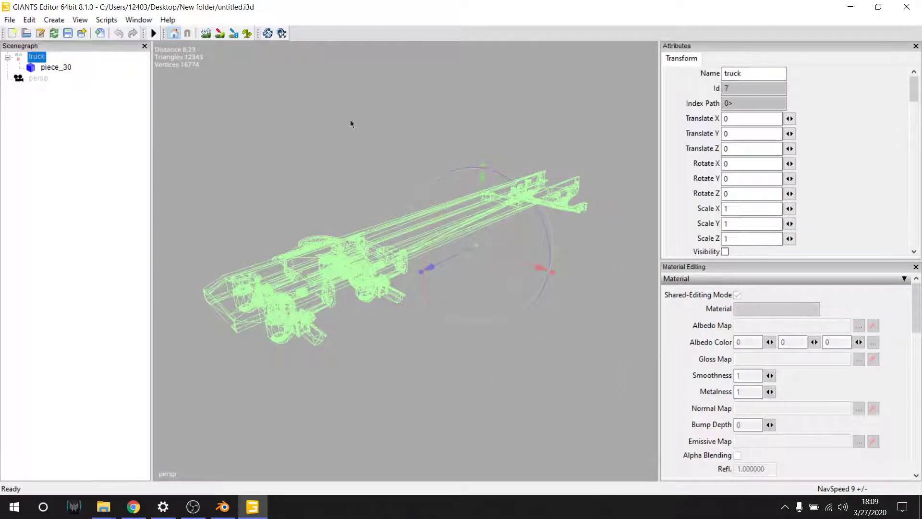
scroll(716, 180, "down", 1)
left_click(725, 215)
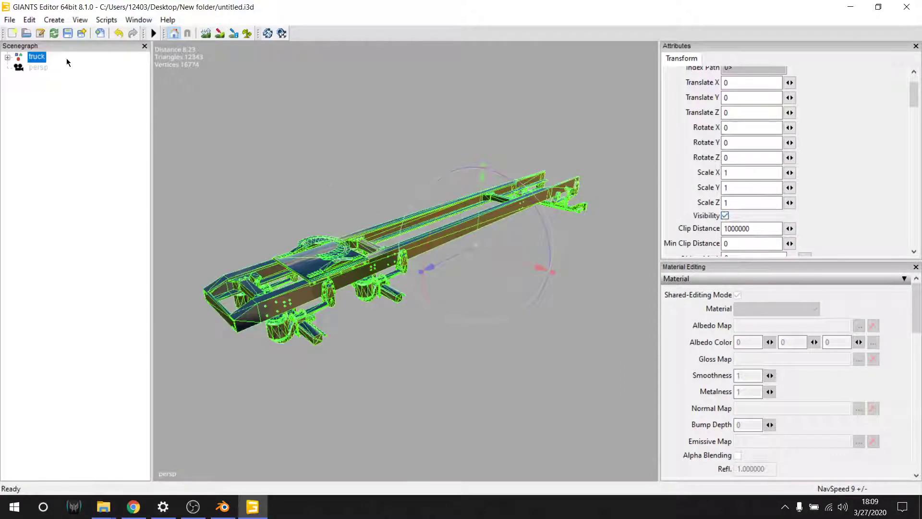
left_click(7, 58)
left_click(56, 67)
left_click(39, 114)
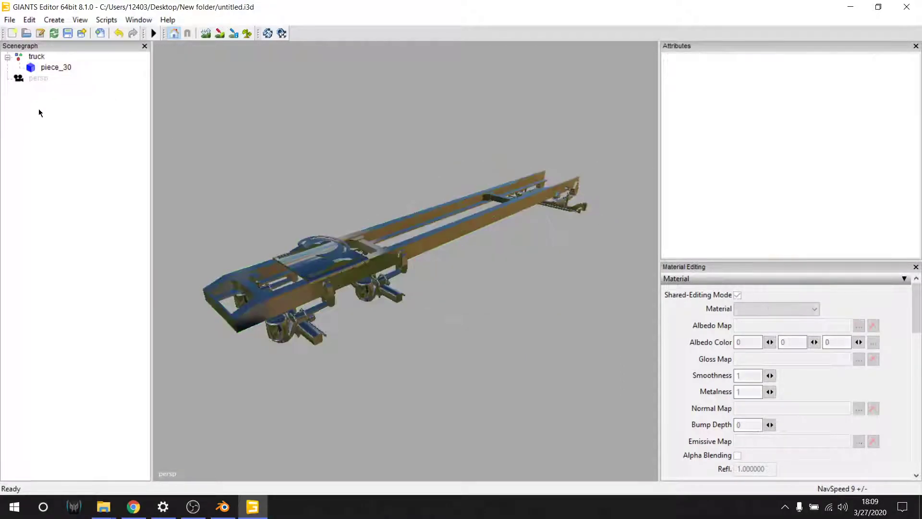
right_click_drag(397, 356, 245, 191)
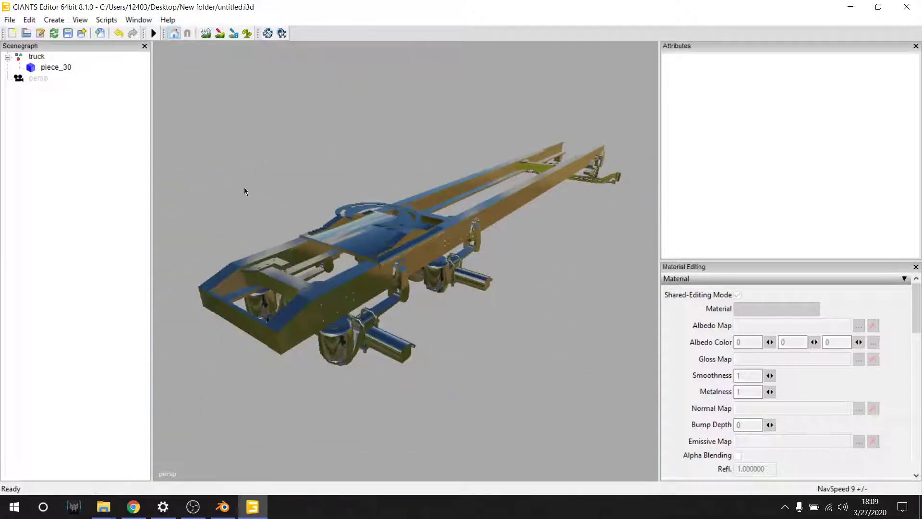
left_click(67, 70)
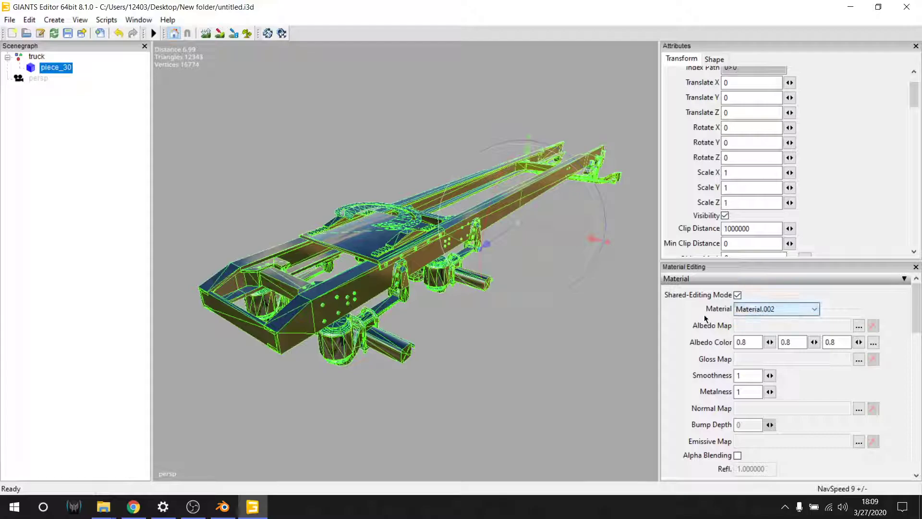
- Browse to Desktop > New folder > new_shaders for an albedo texture, then cancel without choosing one
scroll(705, 319, "down", 1)
left_click(859, 290)
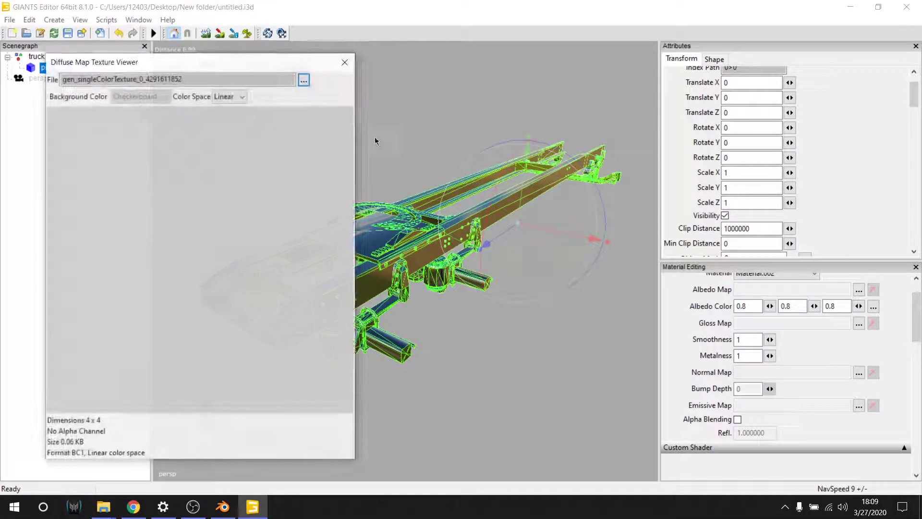
left_click(305, 80)
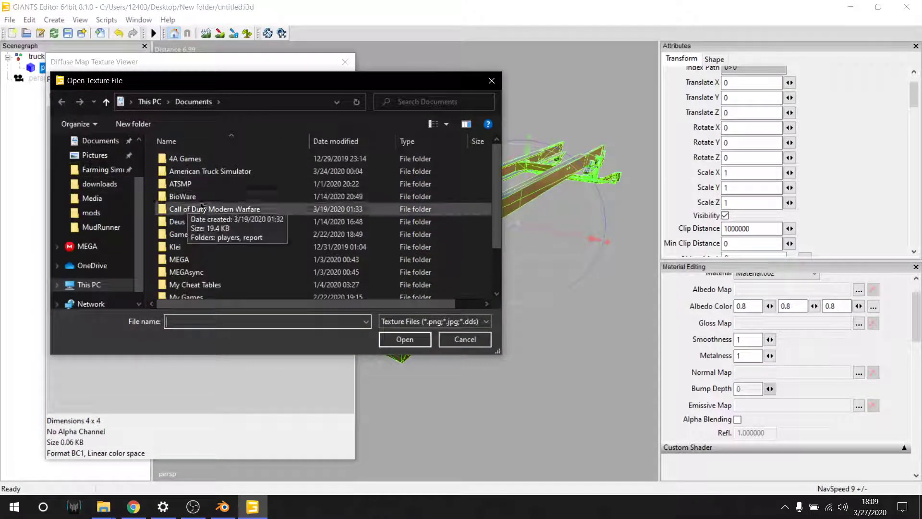
scroll(99, 155, "up", 1)
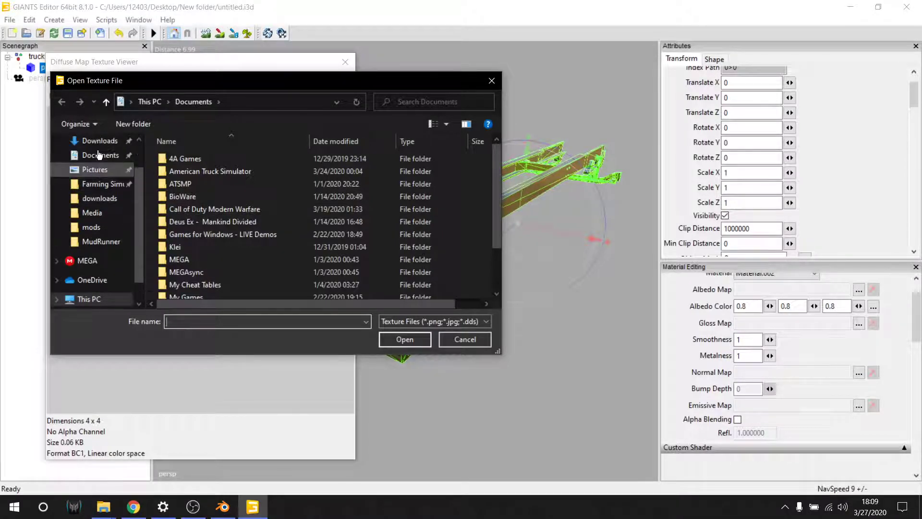
scroll(97, 150, "up", 1)
left_click(94, 164)
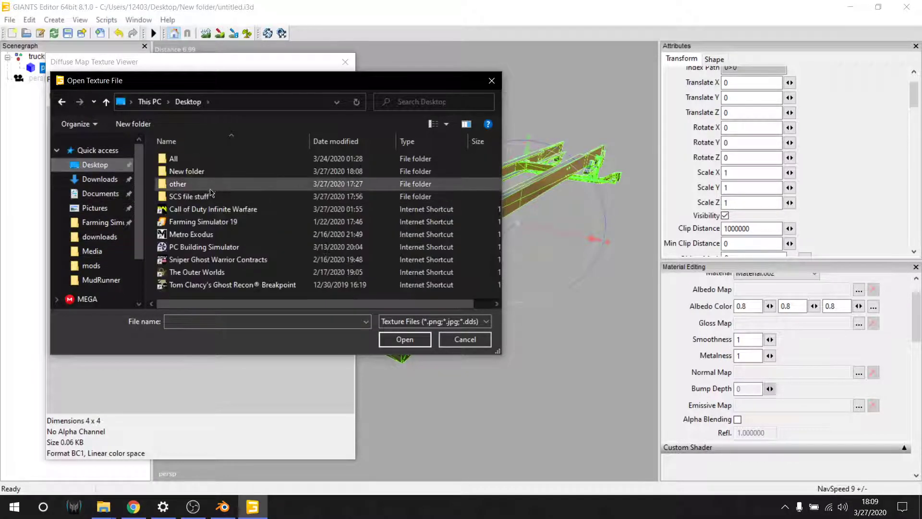
double_click(197, 171)
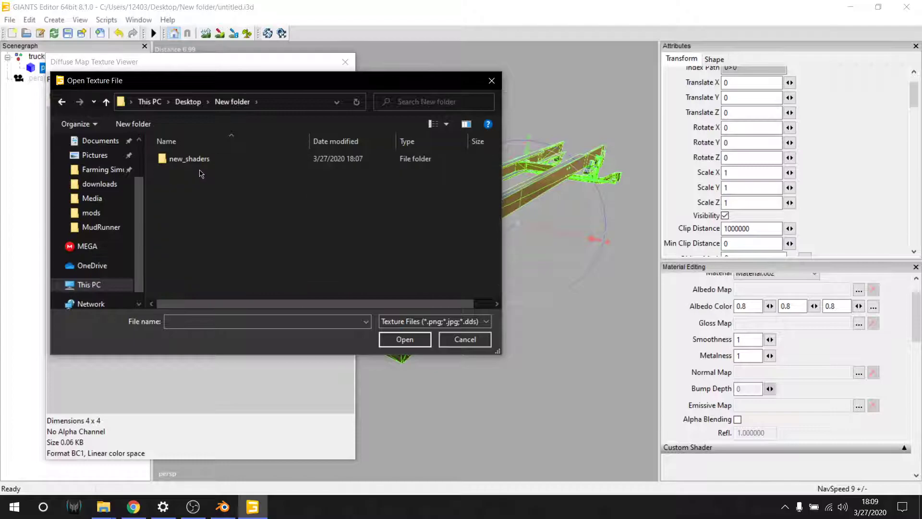
double_click(195, 160)
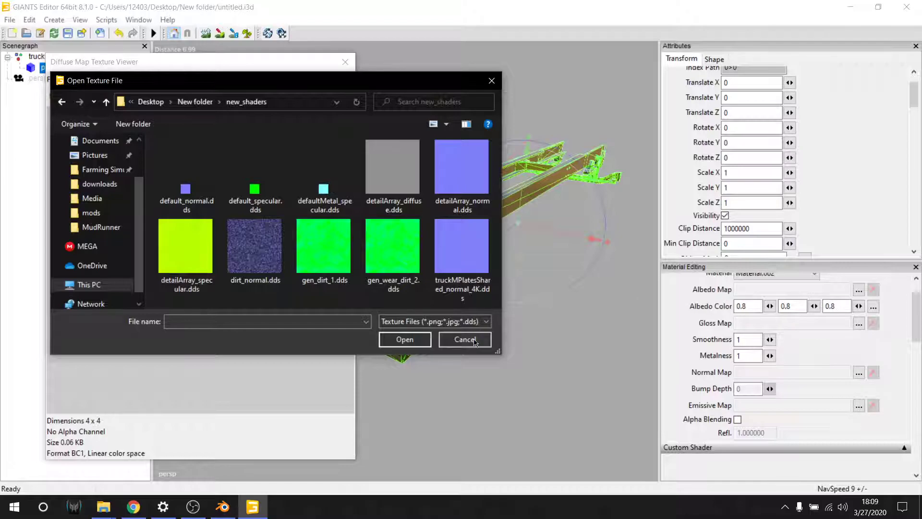
left_click(473, 341)
left_click(346, 62)
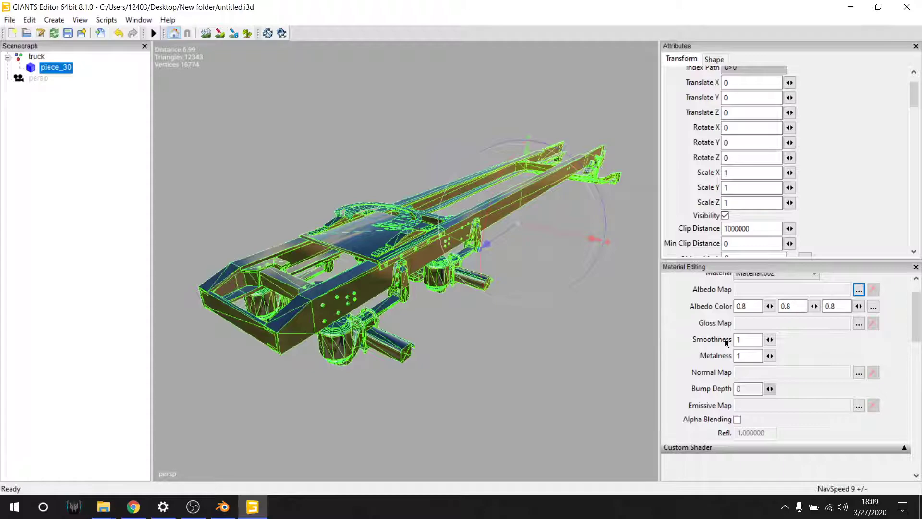
- Load default_normal.dds from new_shaders as the material's normal map, bump depth 1
left_click(859, 373)
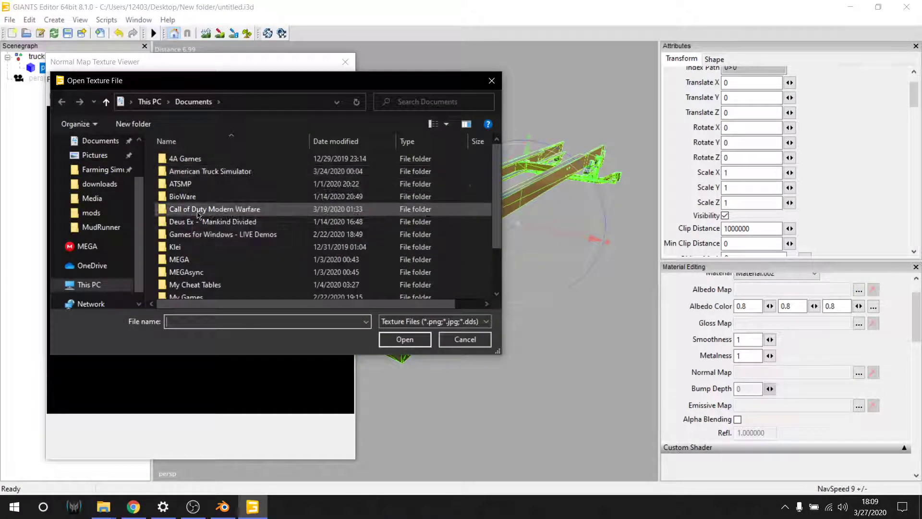
scroll(106, 193, "up", 2)
left_click(96, 164)
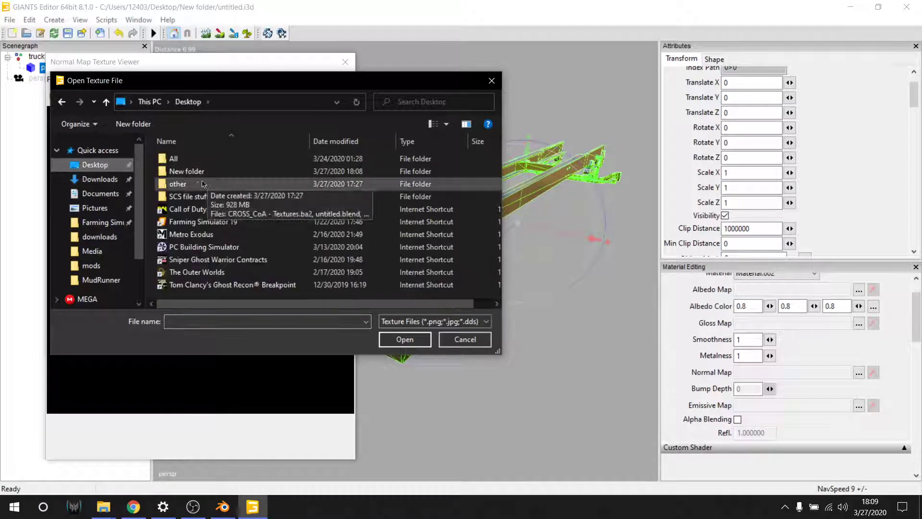
double_click(195, 173)
double_click(194, 158)
left_click(188, 185)
left_click(405, 339)
left_click(345, 62)
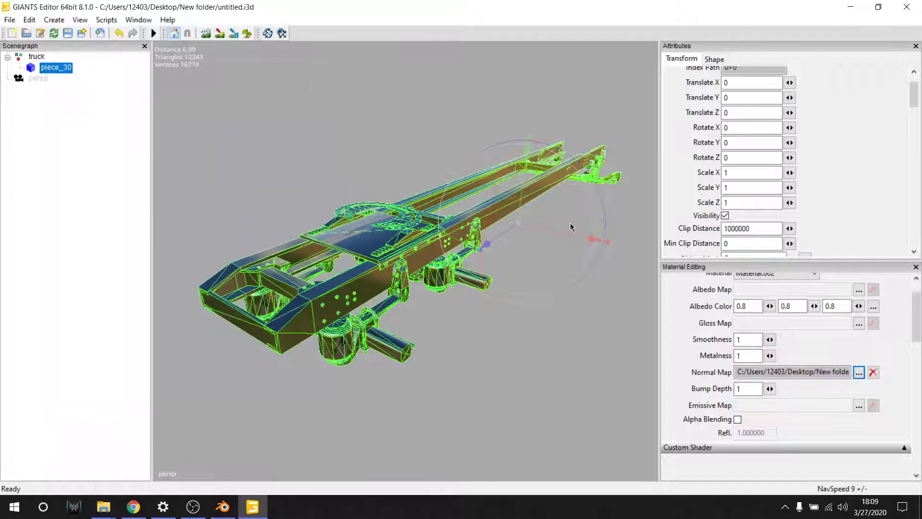
scroll(716, 353, "down", 3)
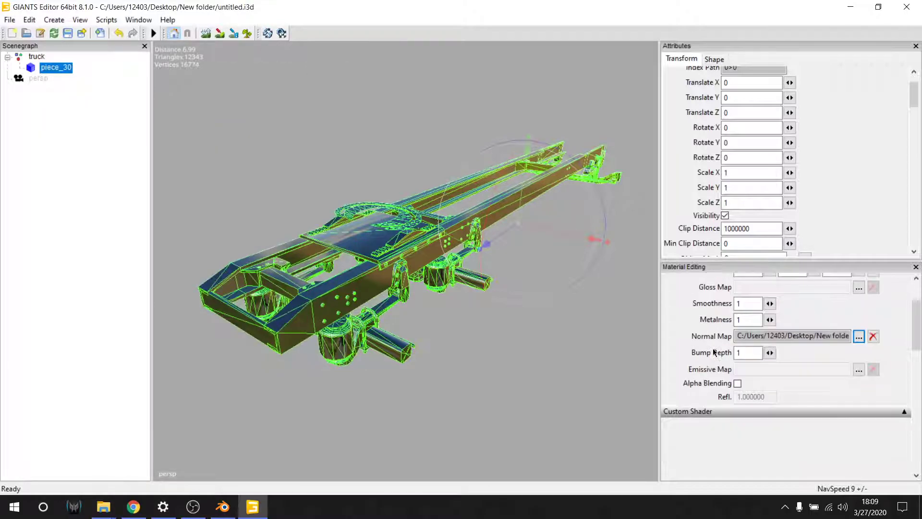
- Load vehicleShader.xml as the custom shader, then clear it again
left_click(904, 377)
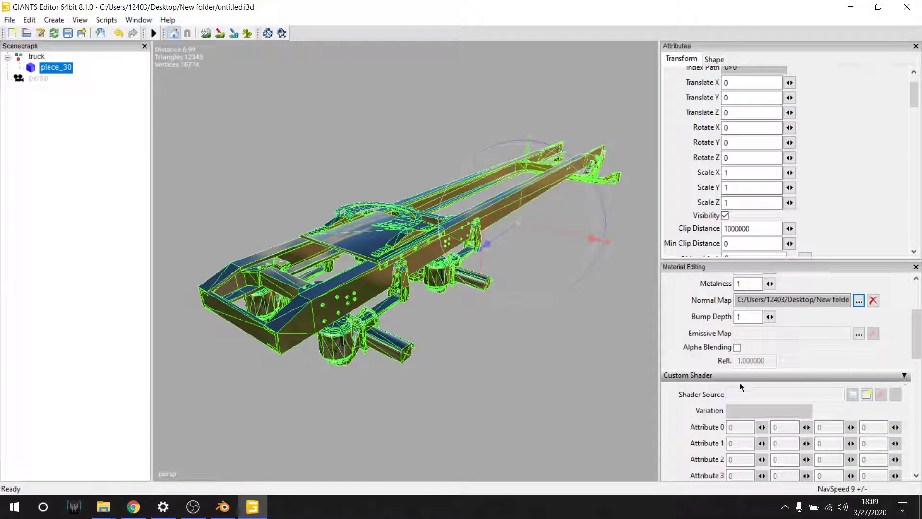
left_click(867, 395)
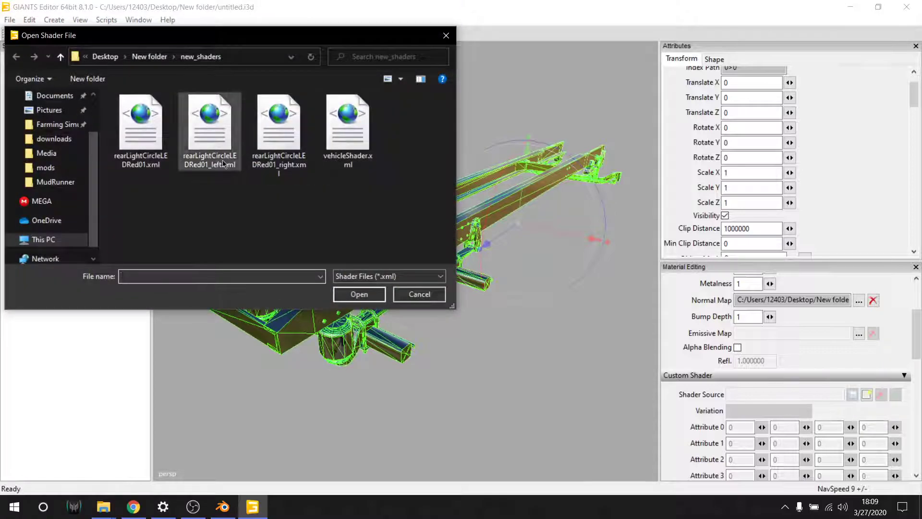
double_click(347, 139)
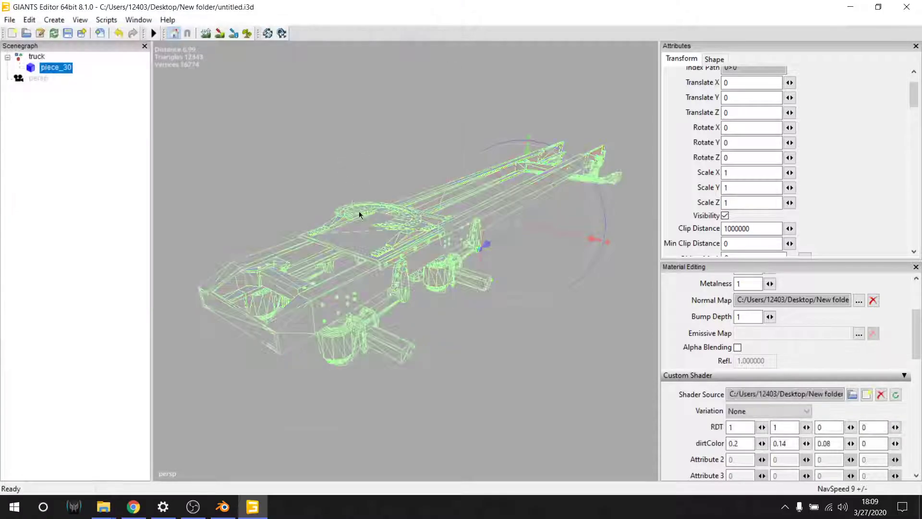
left_click(879, 397)
- Browse the shader picker to D:\SteamLibrary\steamapps\common\Farming Simulator 19
left_click(870, 395)
scroll(61, 208, "up", 1)
scroll(62, 207, "down", 1)
left_click(45, 226)
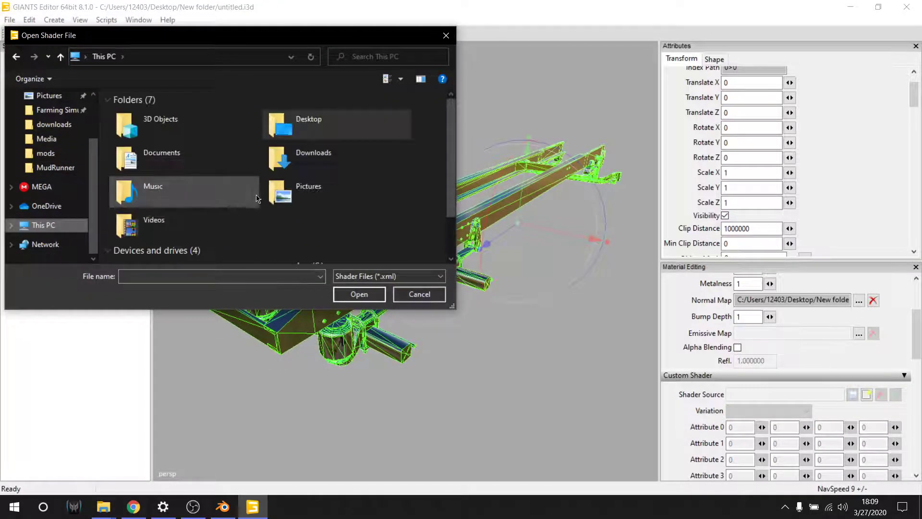
scroll(258, 199, "down", 2)
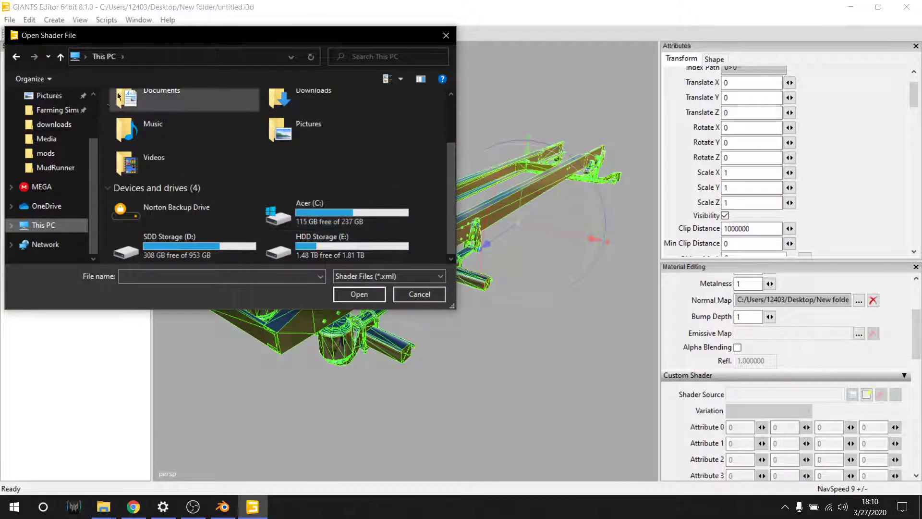
double_click(173, 243)
double_click(153, 201)
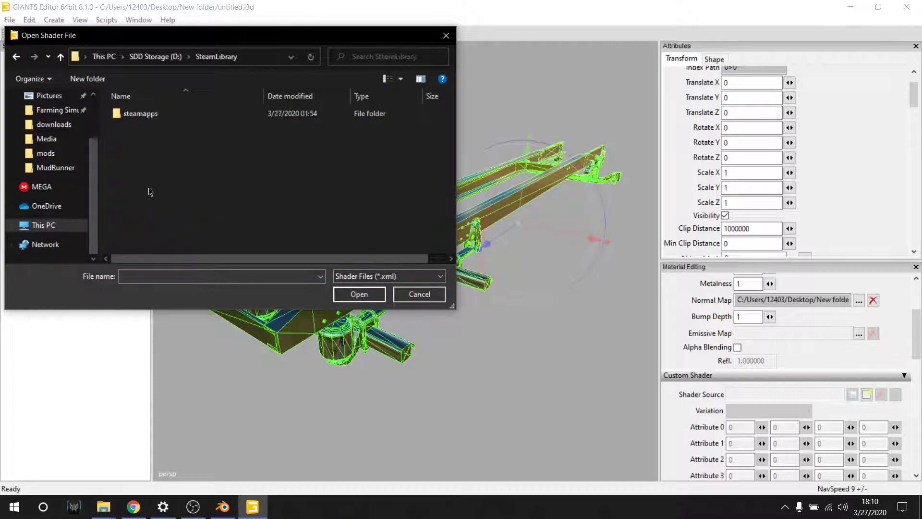
double_click(152, 114)
double_click(144, 114)
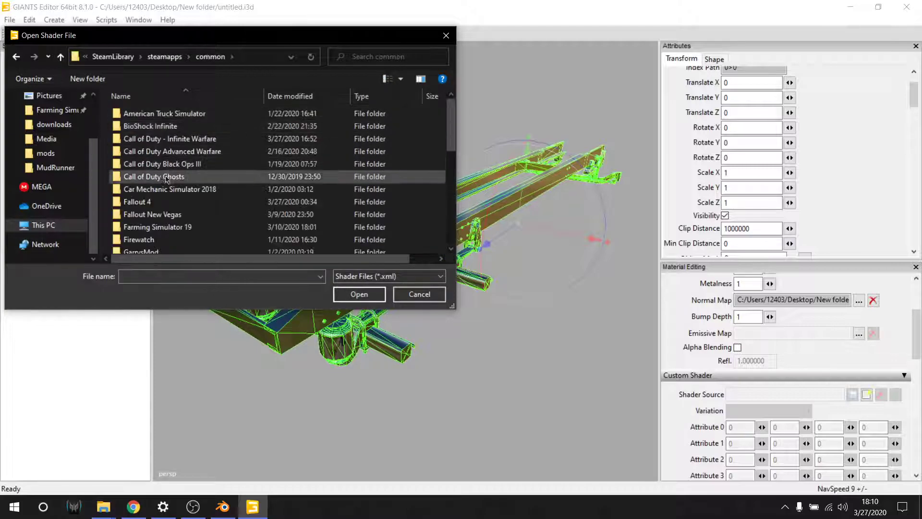
double_click(159, 226)
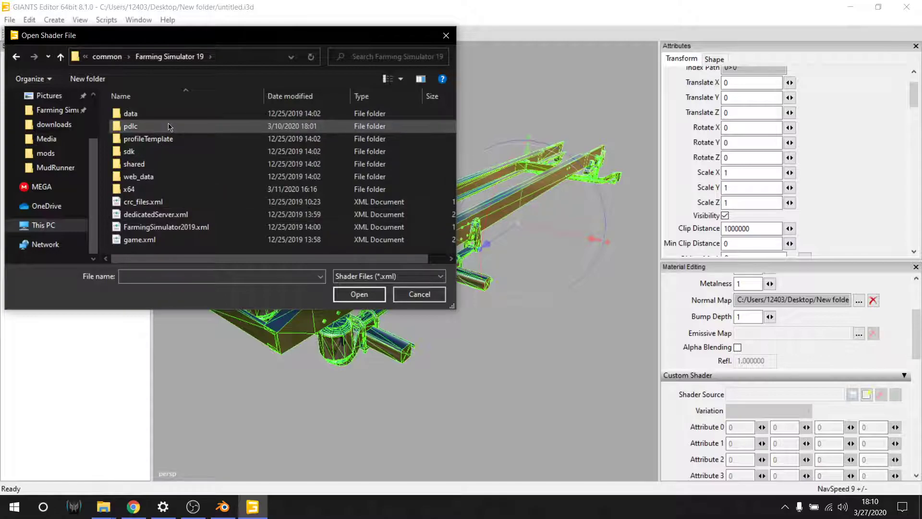
- Load buildingShader.xml from the game's data/shaders folder, adding RDT and dirtColor parameters
double_click(182, 117)
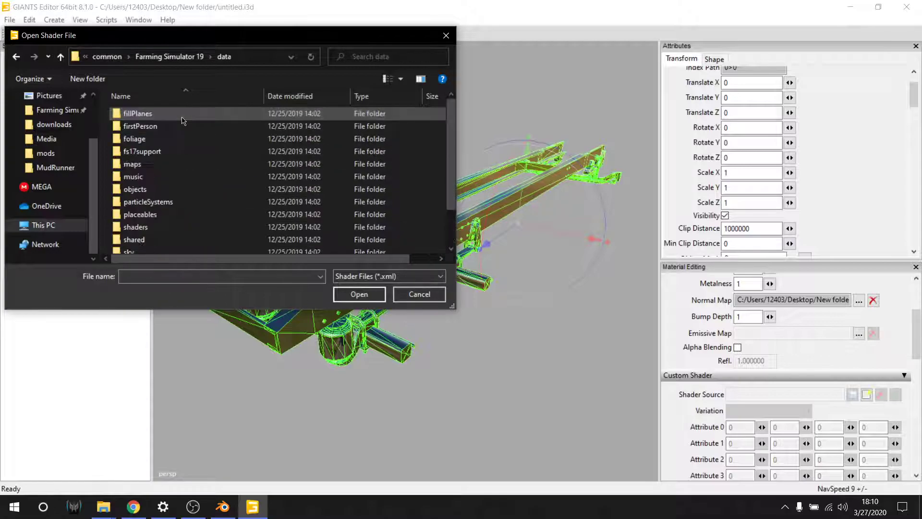
scroll(183, 212, "down", 2)
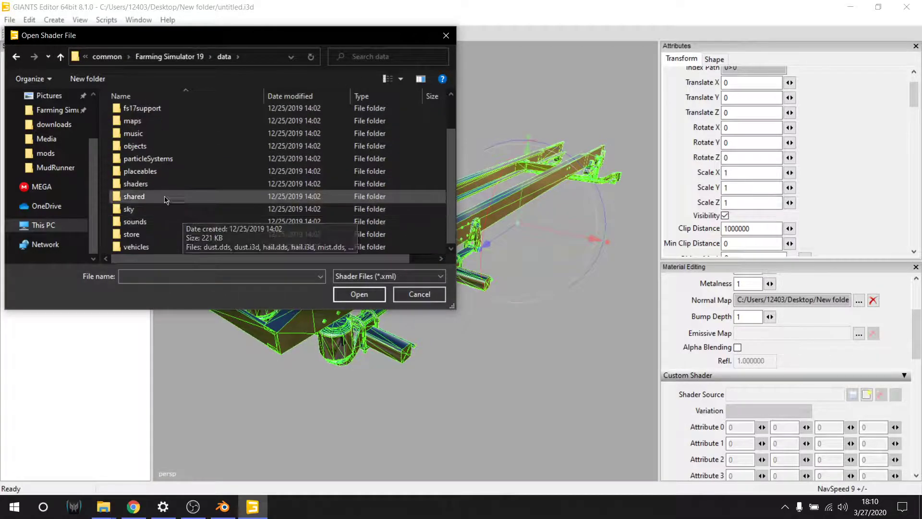
double_click(135, 183)
left_click(230, 176)
scroll(230, 174, "down", 5)
double_click(230, 174)
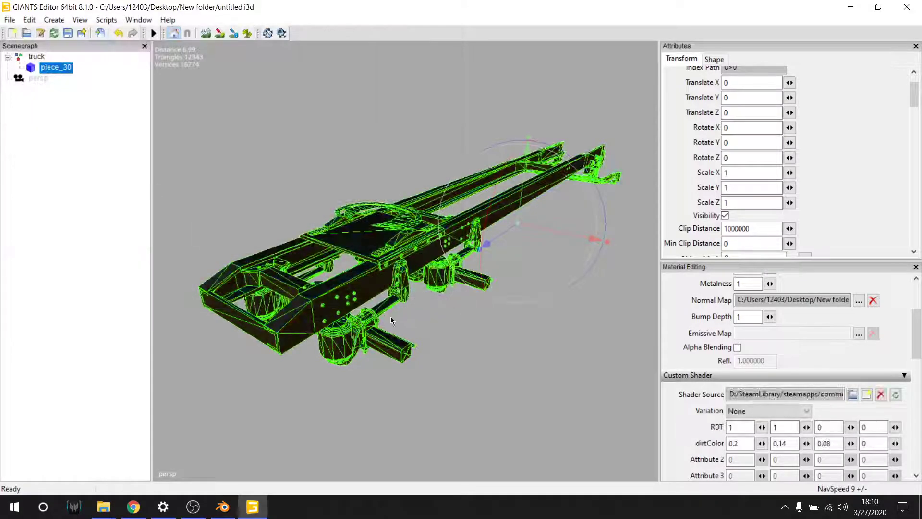
- Load gen_wear_dirt_2.dds from new_shaders as the albedo map, then clear the albedo map
scroll(391, 317, "up", 5)
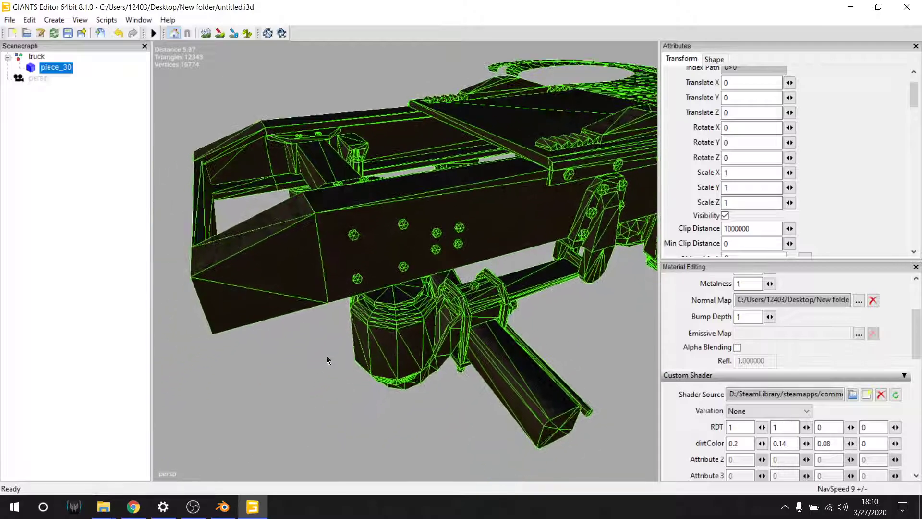
middle_click_drag(328, 360, 358, 365)
scroll(698, 337, "up", 3)
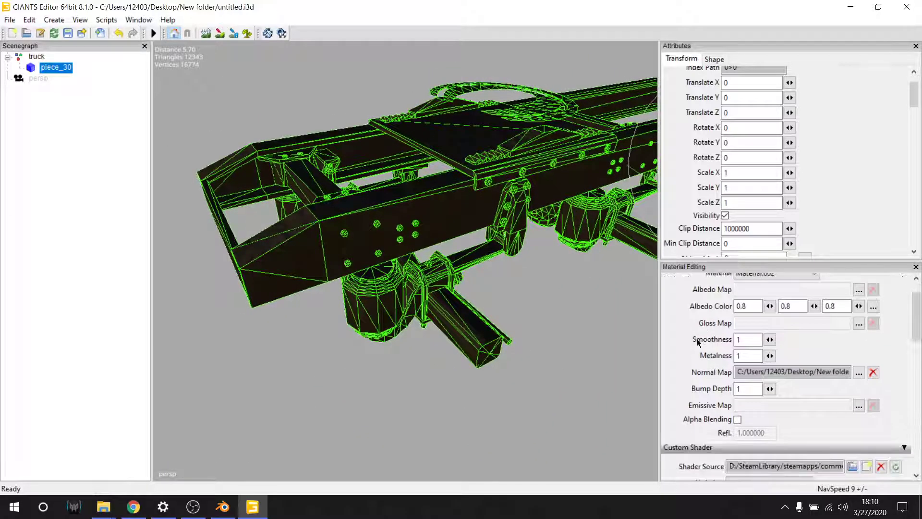
scroll(698, 341, "up", 2)
left_click(858, 326)
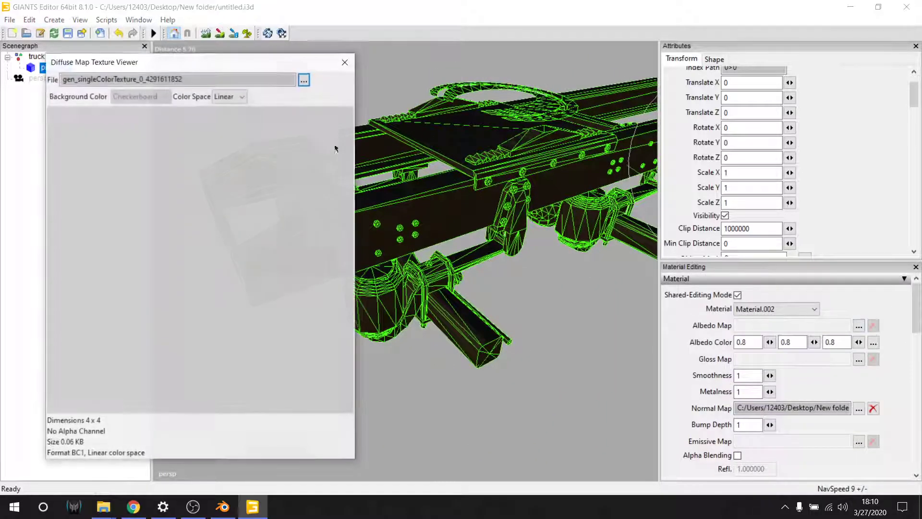
left_click(303, 78)
scroll(111, 211, "up", 3)
left_click(95, 164)
double_click(195, 172)
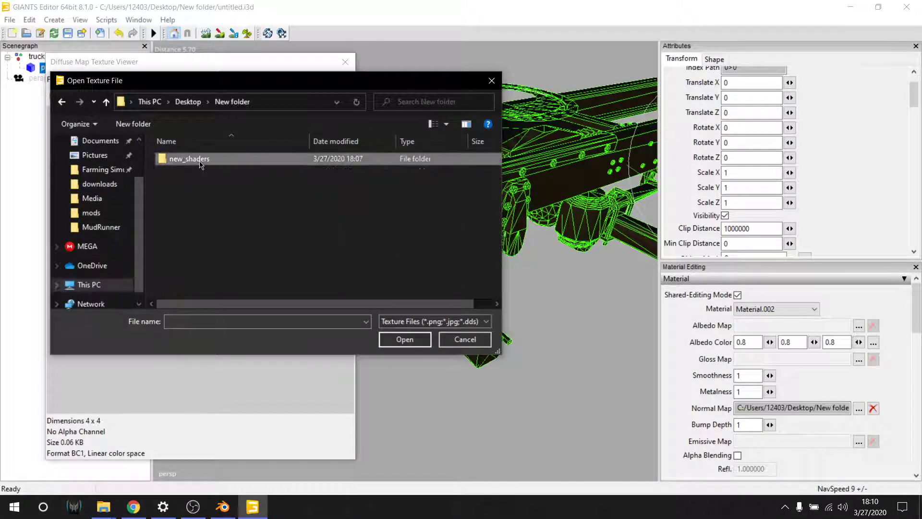
double_click(188, 158)
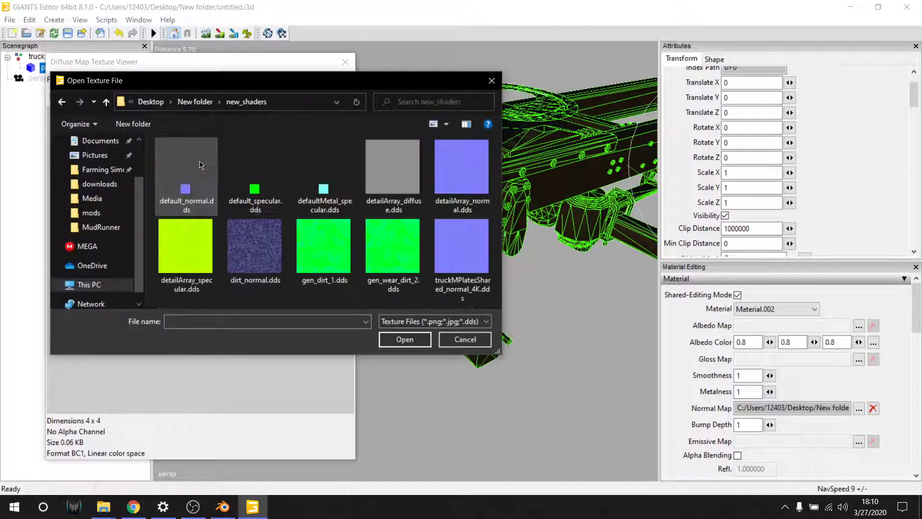
double_click(393, 268)
left_click(345, 61)
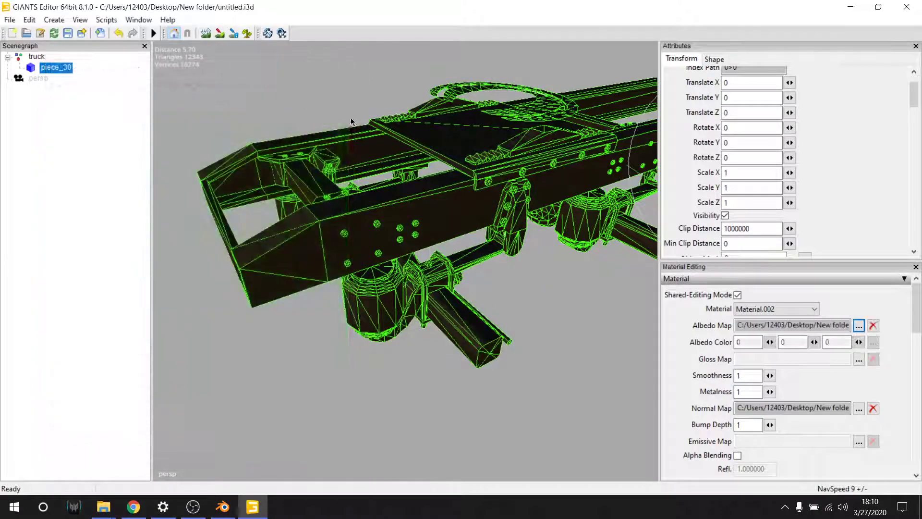
left_click(874, 325)
- Set gen_wear_dirt_2.dds as the material's gloss map
left_click(859, 359)
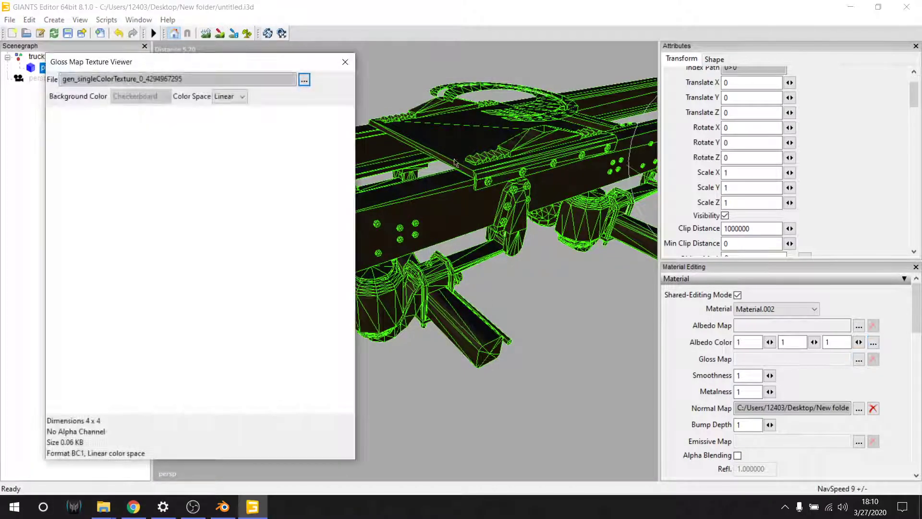
left_click(303, 76)
double_click(396, 258)
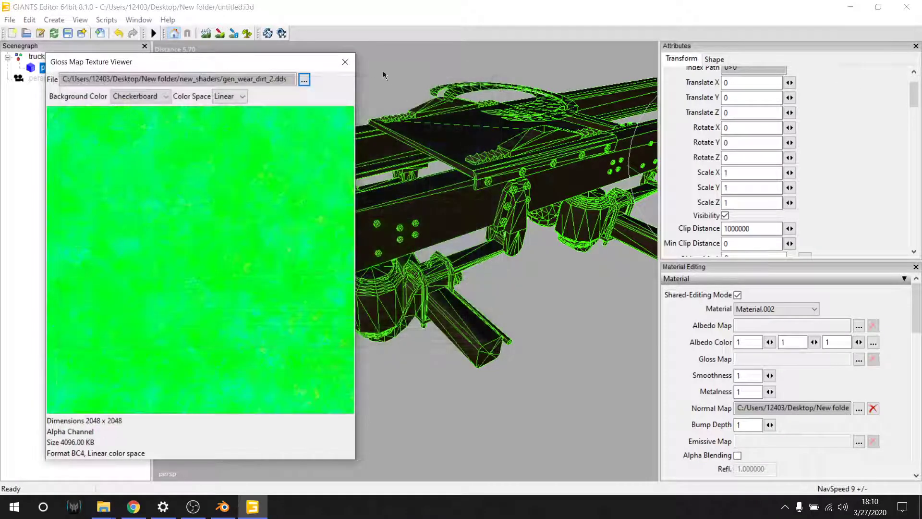
left_click(345, 62)
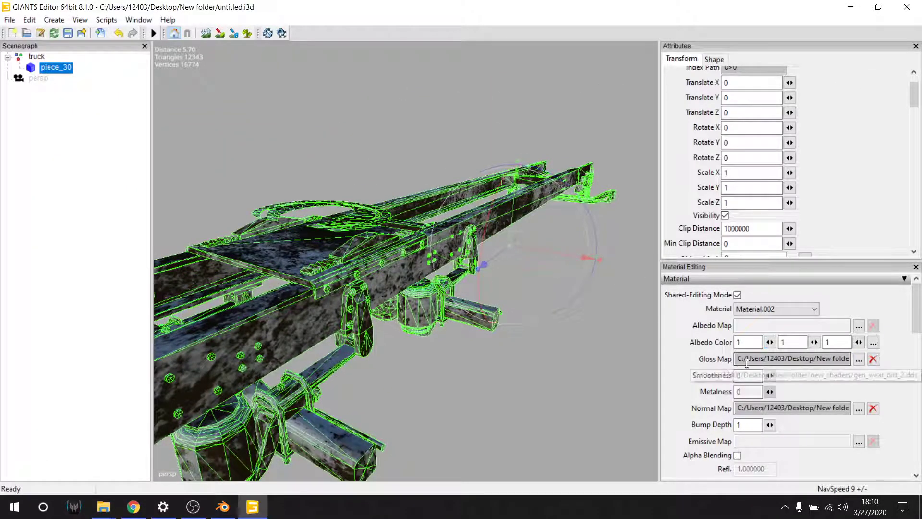
left_click(859, 360)
left_click(304, 78)
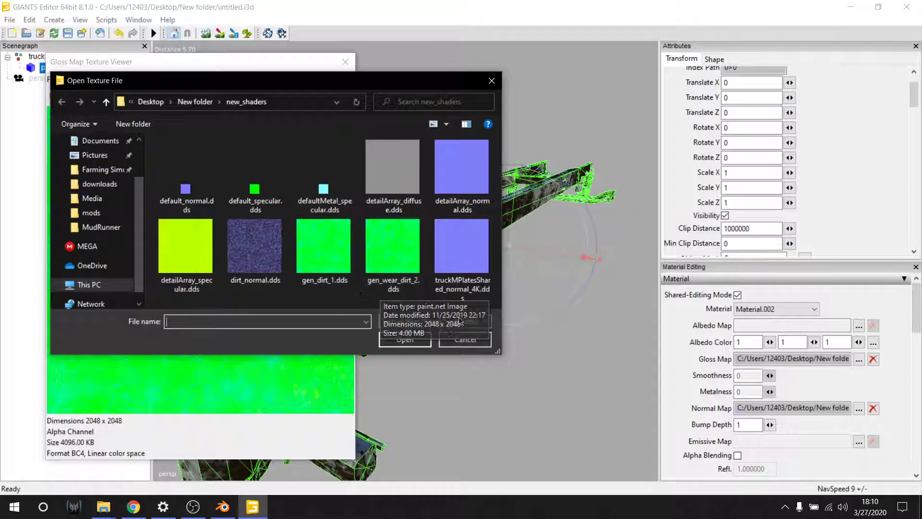
left_click(399, 272)
left_click(397, 330)
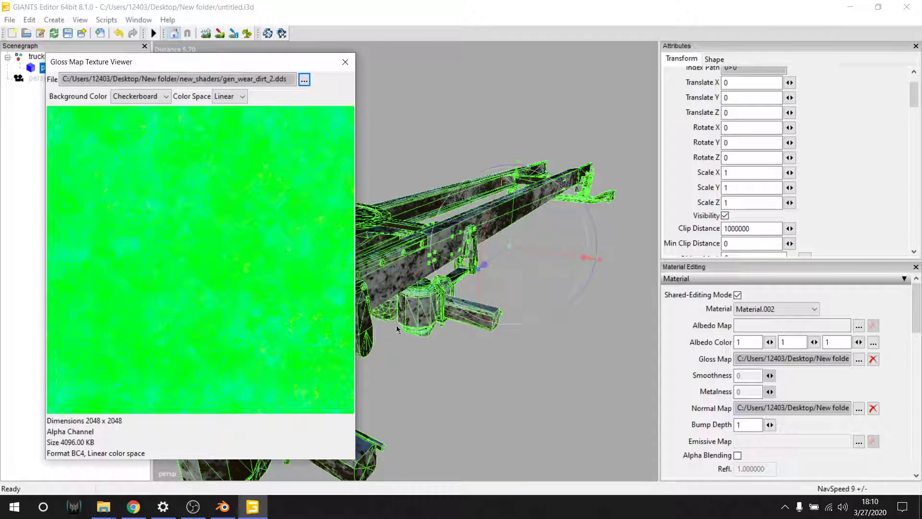
- Switch piece_30's shader variation to colorMask, keeping colorMat0 at 0.8, 0.55, 0.05
left_click(345, 61)
right_click_drag(355, 336, 394, 339)
scroll(695, 384, "down", 10)
left_click(753, 303)
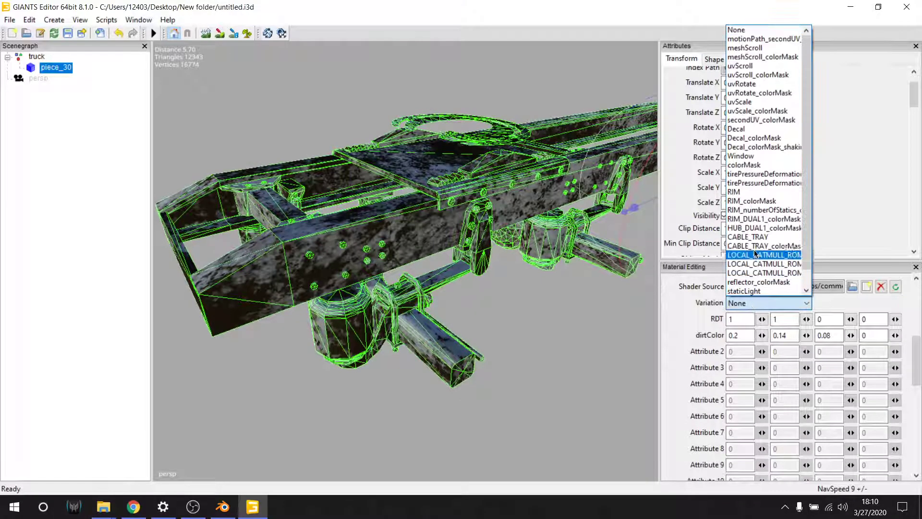
left_click(759, 171)
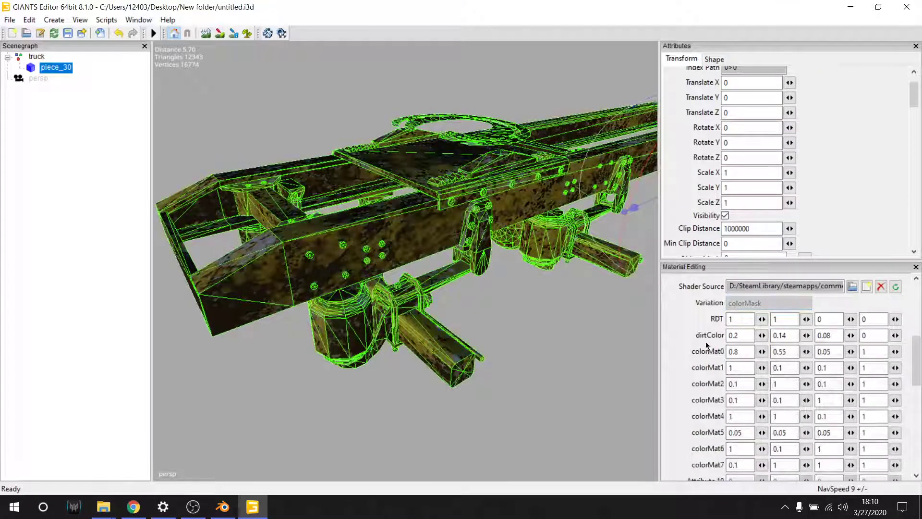
right_click_drag(317, 295, 514, 127)
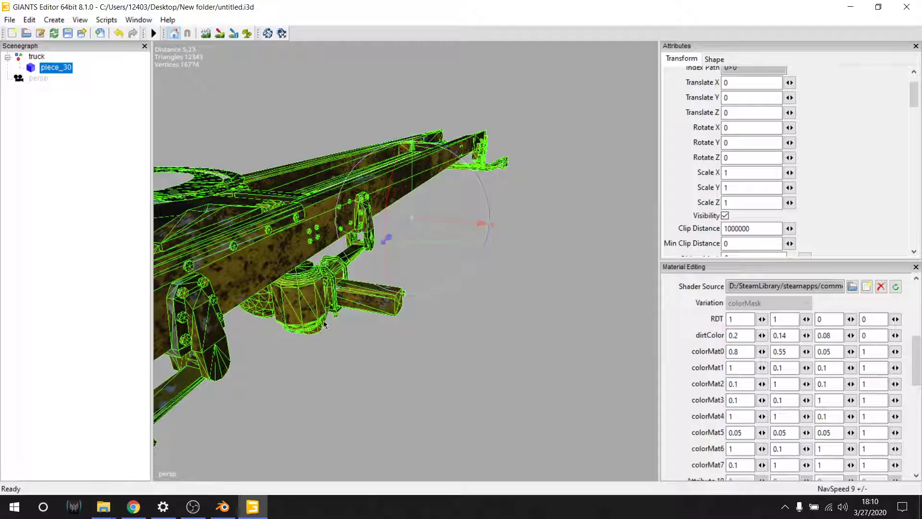
right_click_drag(323, 325, 478, 135)
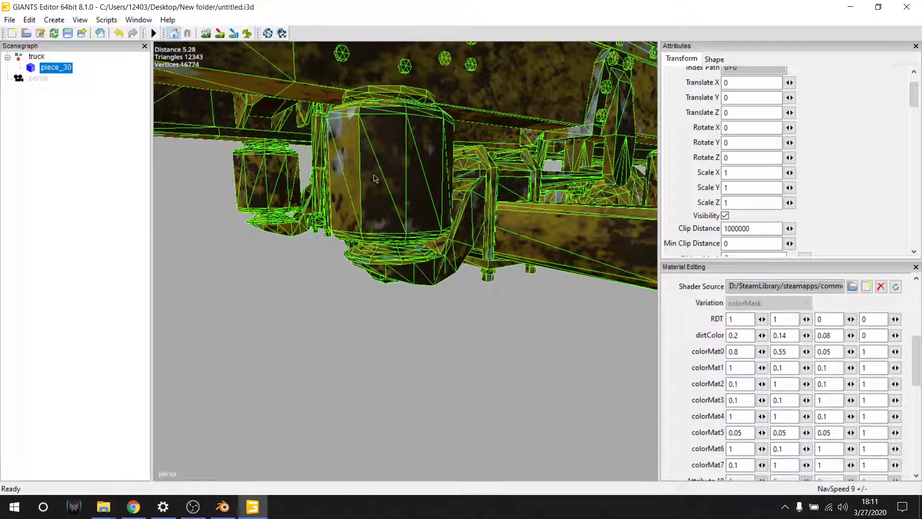
right_click_drag(450, 237, 535, 391)
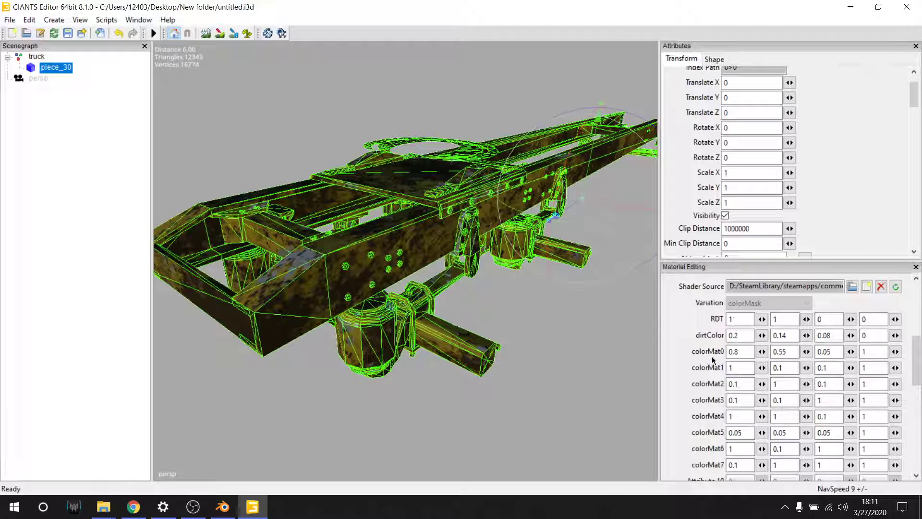
- Try trial values in the colorMat0 fields and edit colorMat1's first value
double_click(728, 356)
type("1")
double_click(783, 351)
type("1")
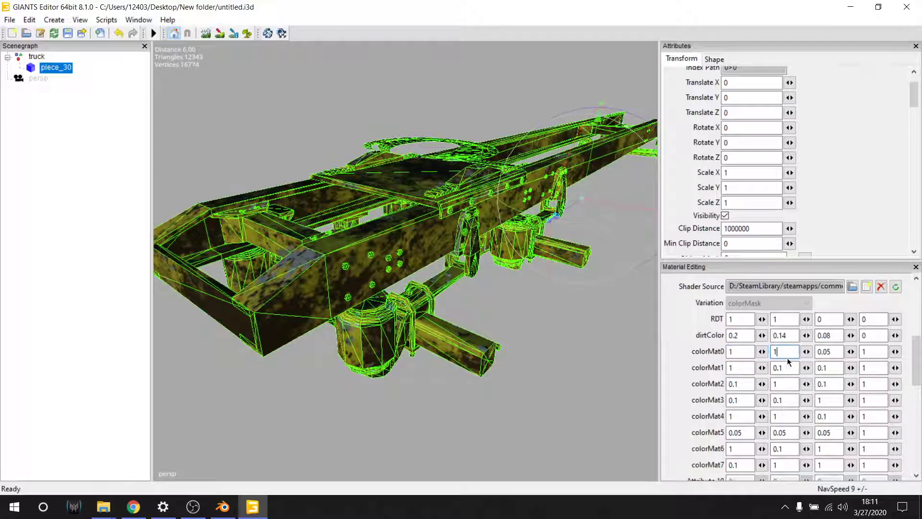
double_click(838, 352)
type("1")
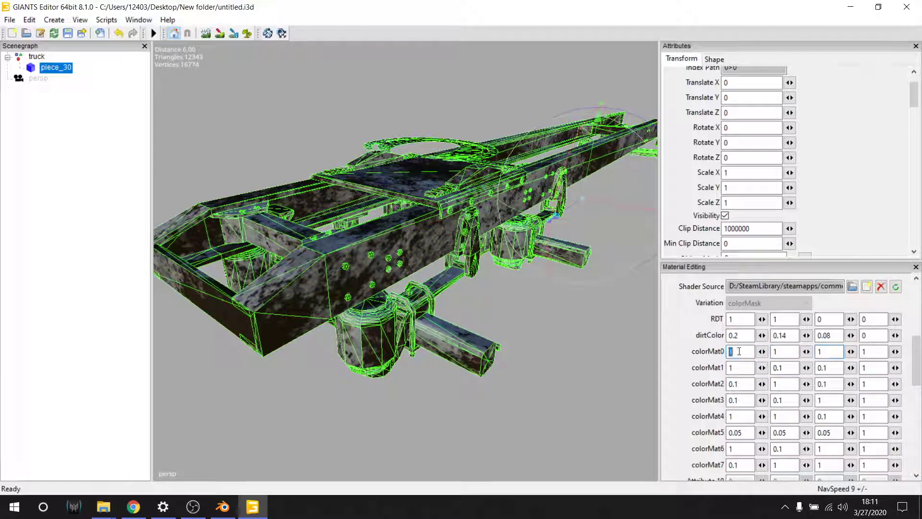
type("00")
key("Tab")
type("0")
left_click(730, 368)
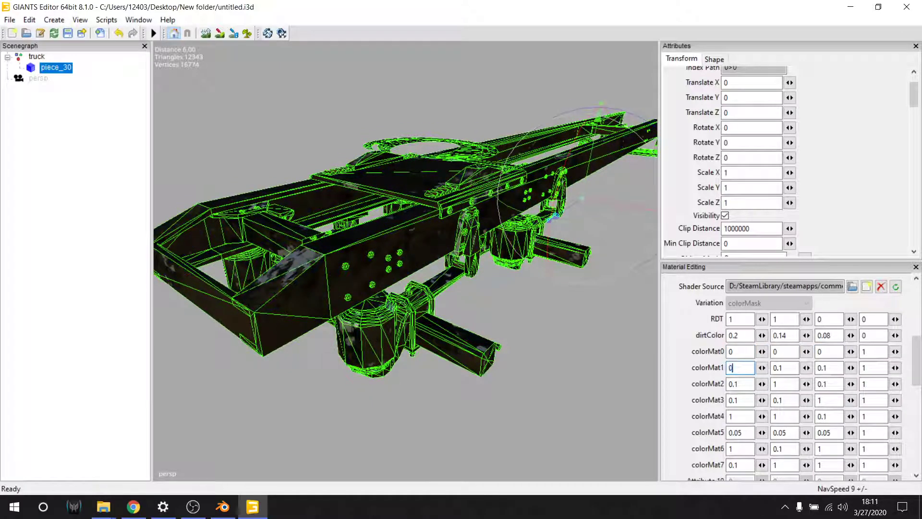
type("05")
key("Return")
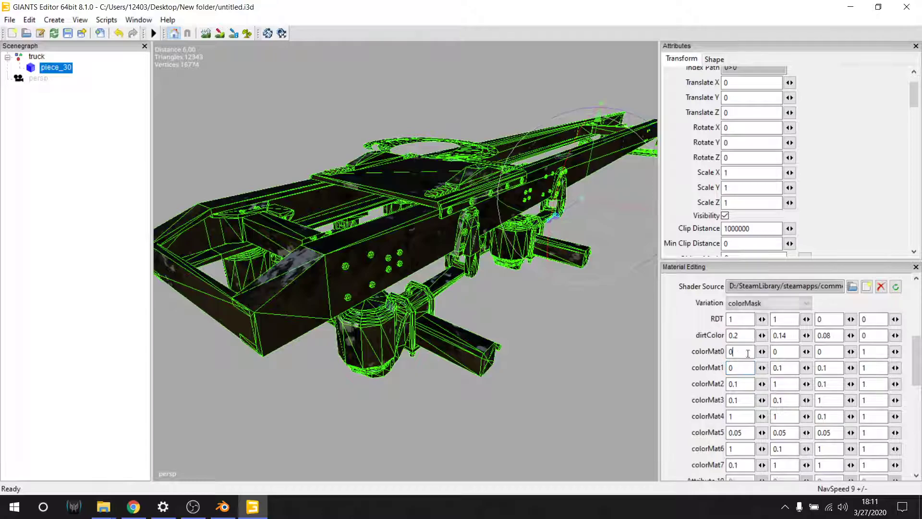
- Set colorMat0 to 0.5, 0.8, 0.1 to make the chassis green
double_click(756, 352)
type(".5")
key("Tab")
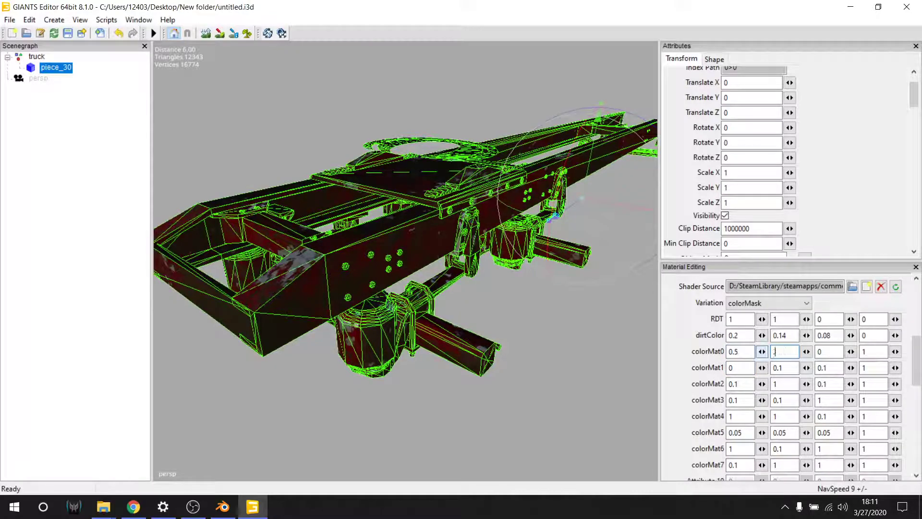
type(".8")
key("Tab")
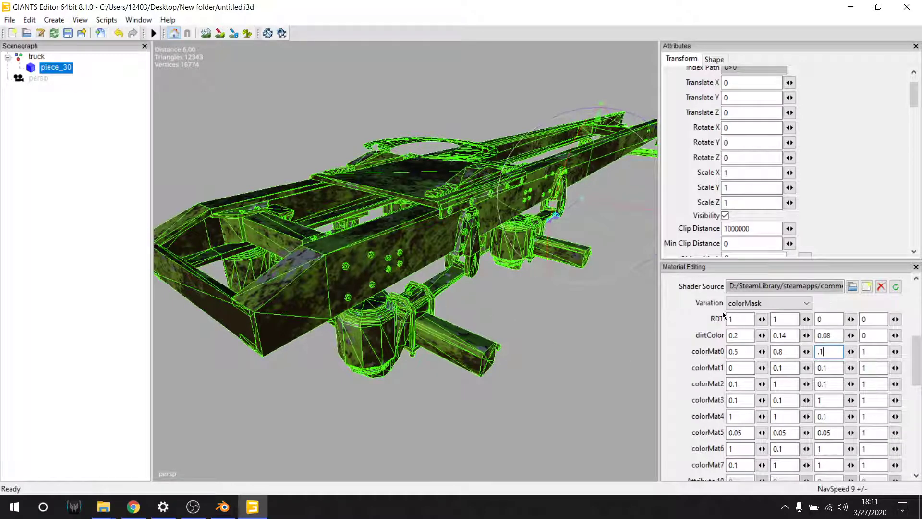
type(".1")
right_click_drag(353, 270, 394, 324)
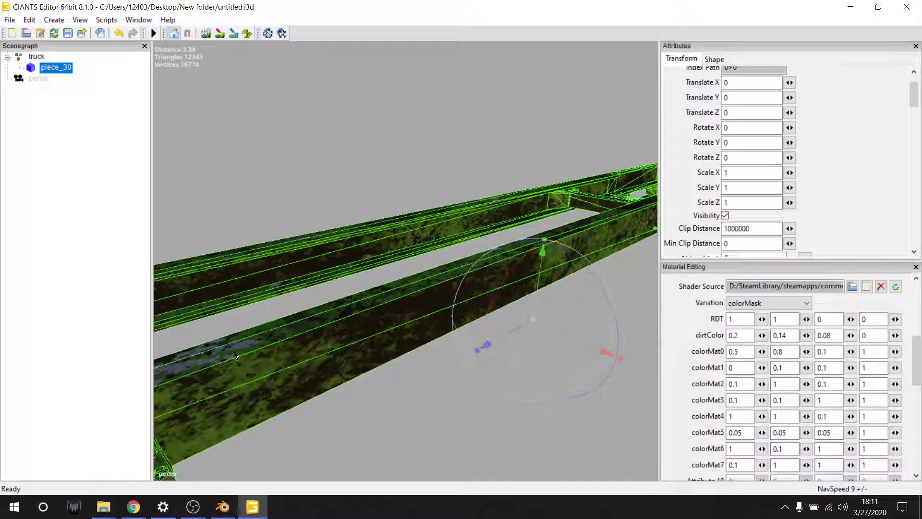
- Edit the RDT dirt/wear values to 1, 0, 0, 0 for a smoother solid green
right_click_drag(260, 357, 283, 357)
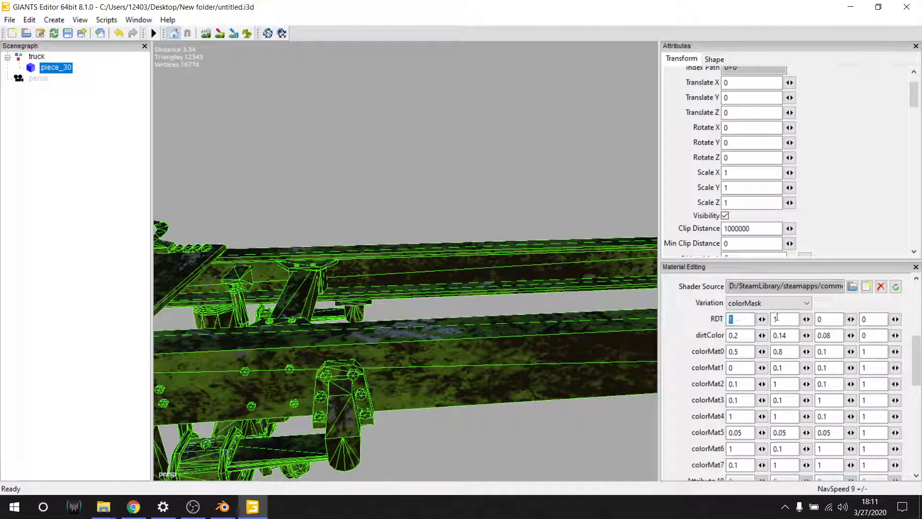
left_click(728, 321)
key("BackSpace")
type("0")
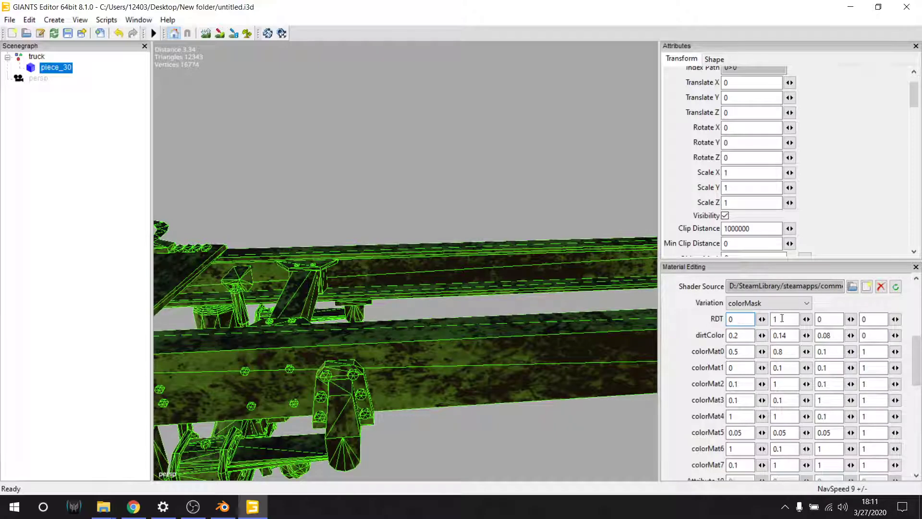
type("0")
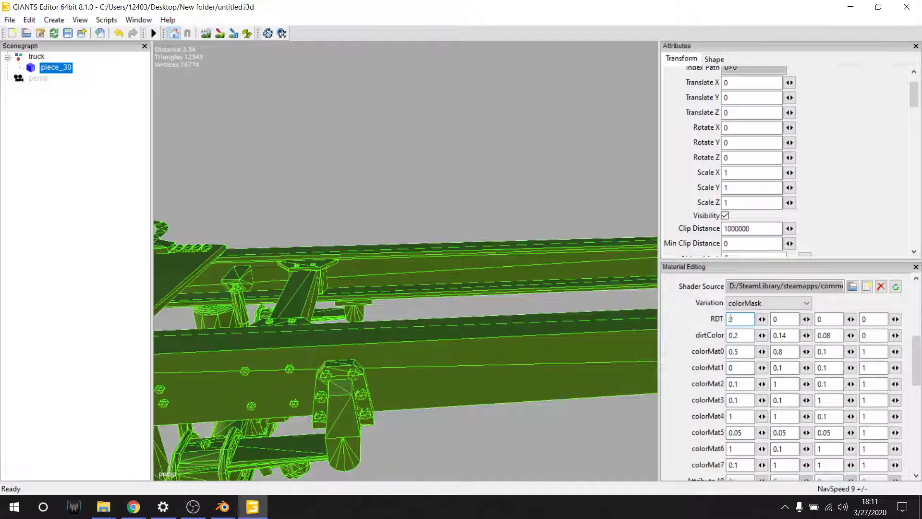
type("1")
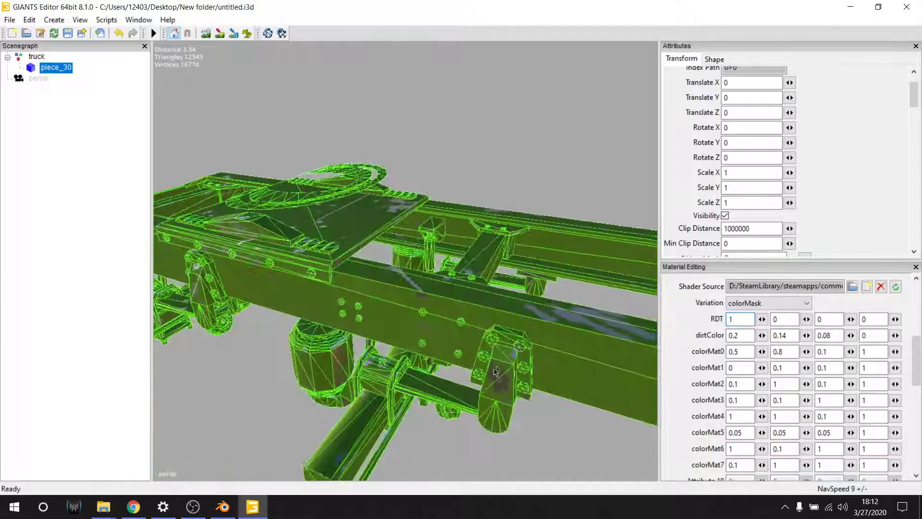
type("0")
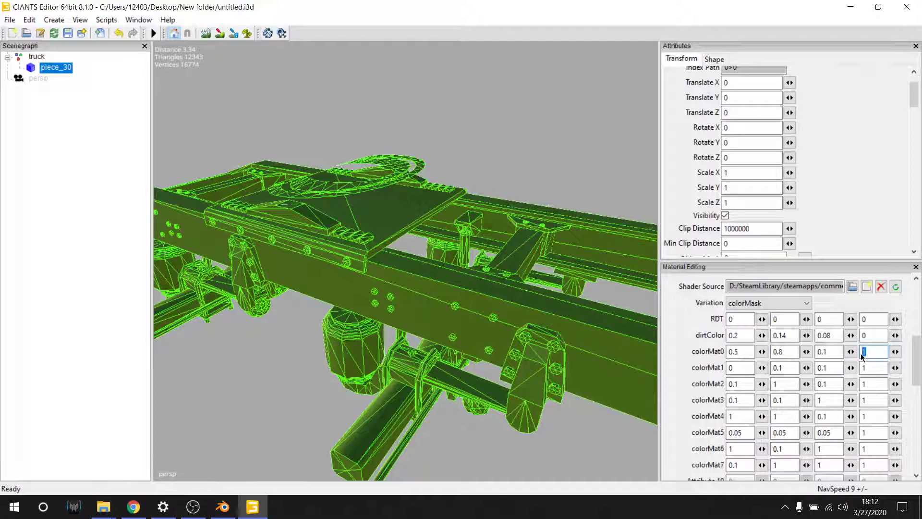
- Enter 9 in colorMat0's fourth field and save the scene as untitled.i3d
type("0")
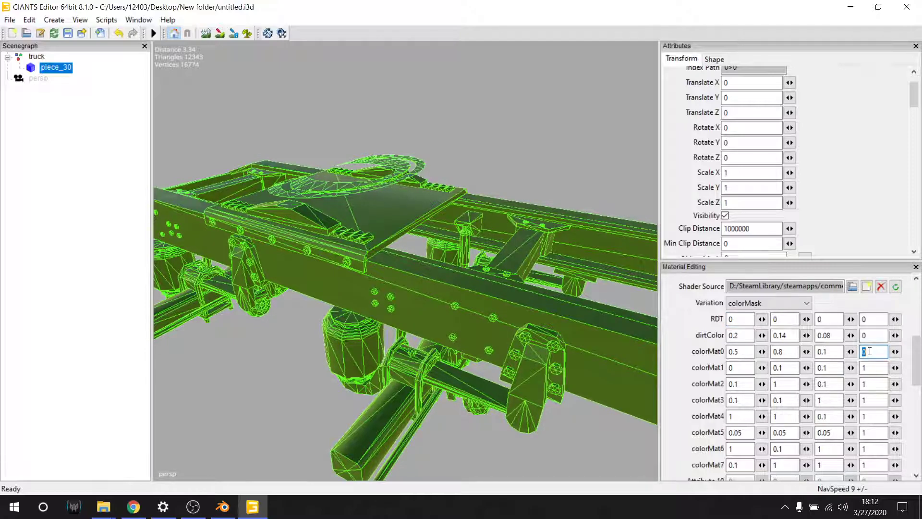
type("2")
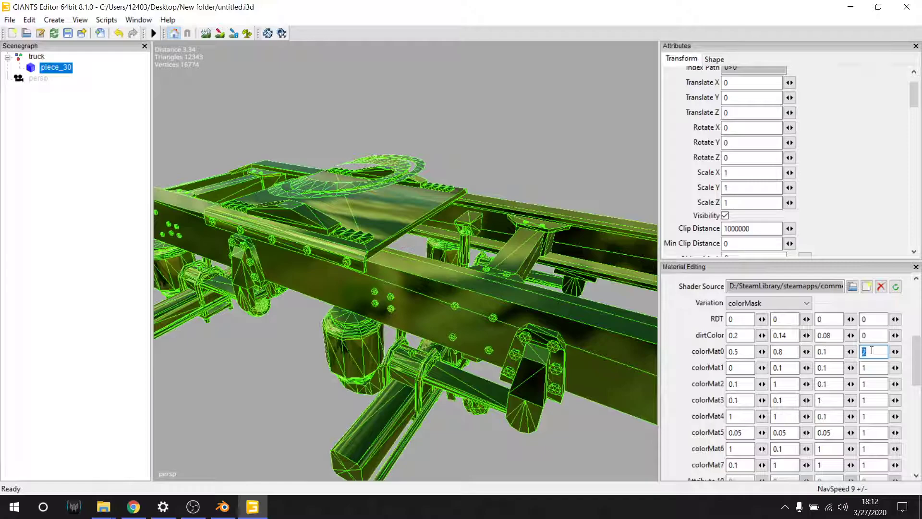
type("3")
type("4")
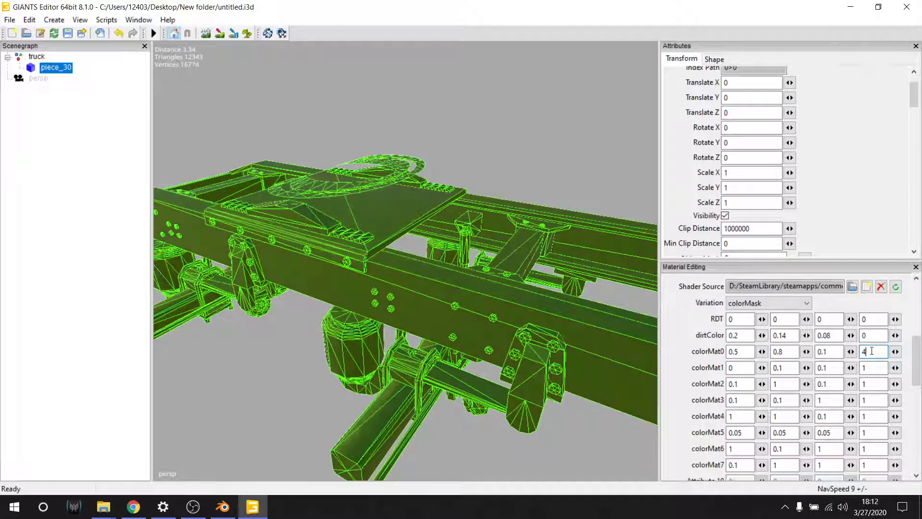
type("6")
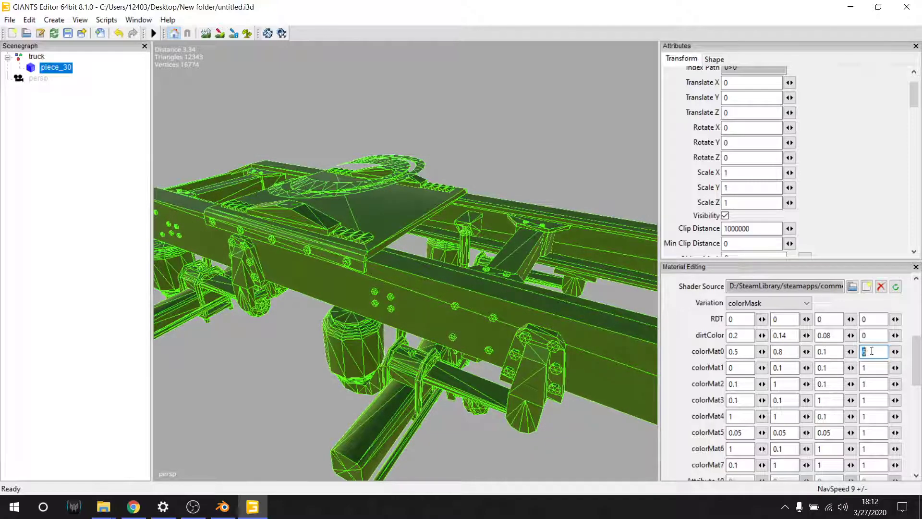
type("9")
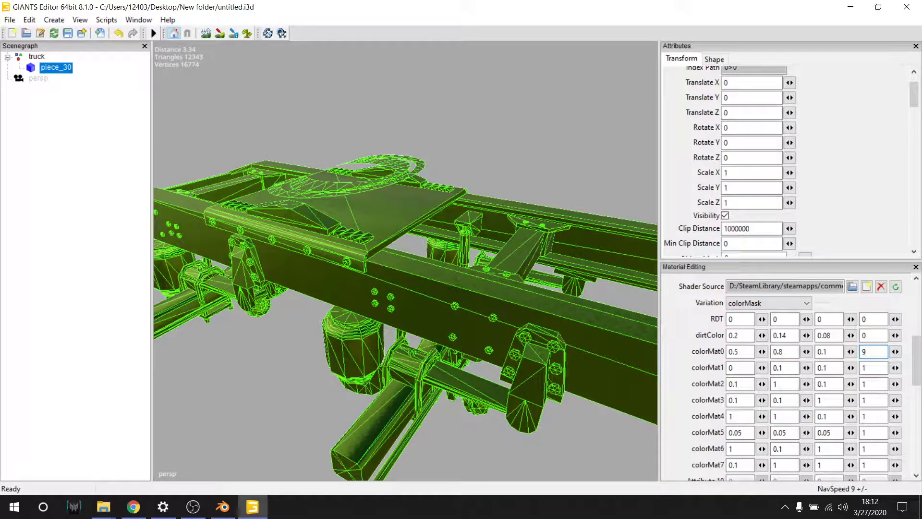
middle_click_drag(564, 369, 501, 303)
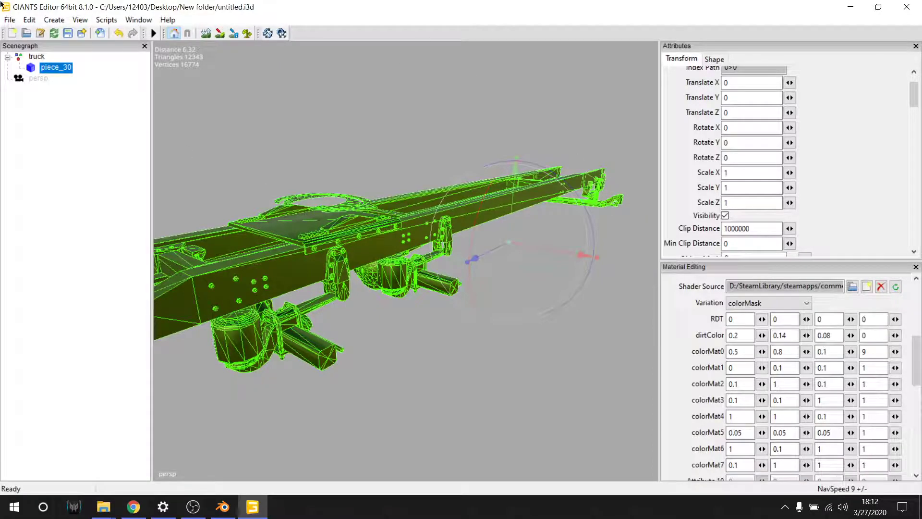
left_click(10, 20)
left_click(10, 20)
left_click(9, 19)
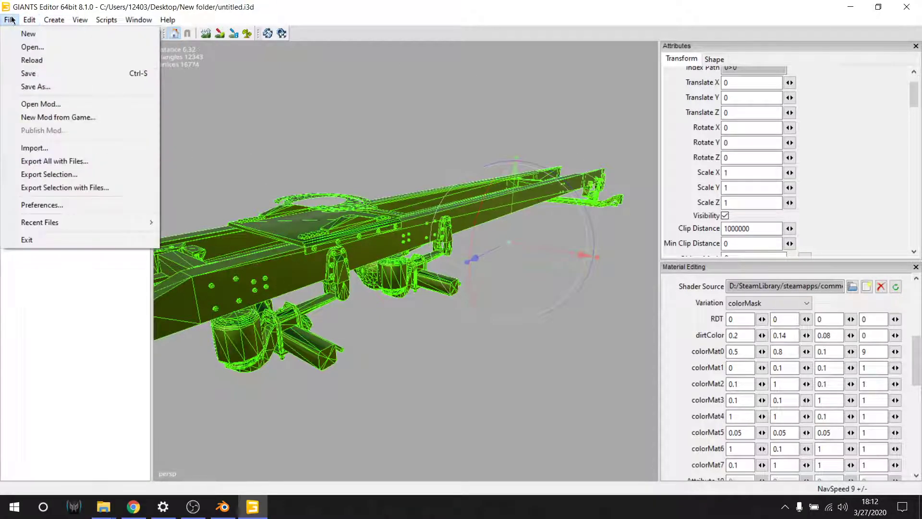
left_click(27, 73)
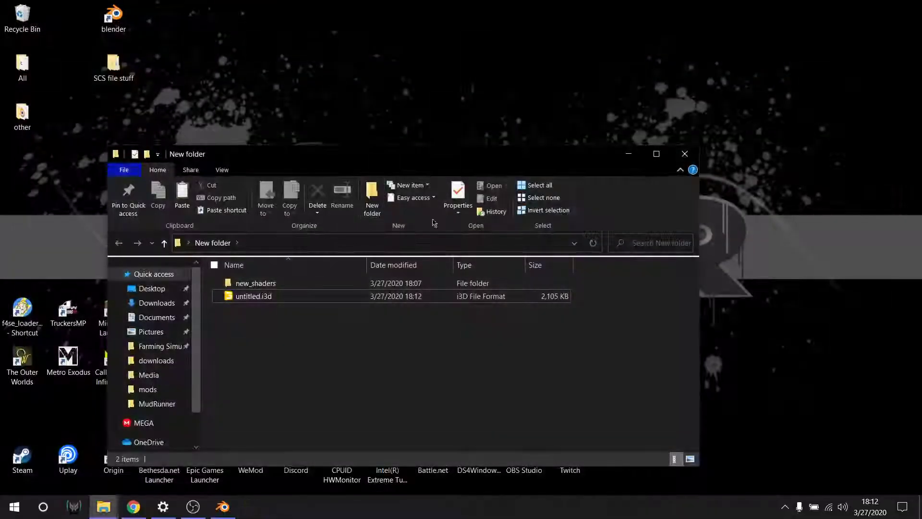
- Close the New folder window and bring up OBS Studio from the taskbar
left_click(685, 153)
left_click(193, 506)
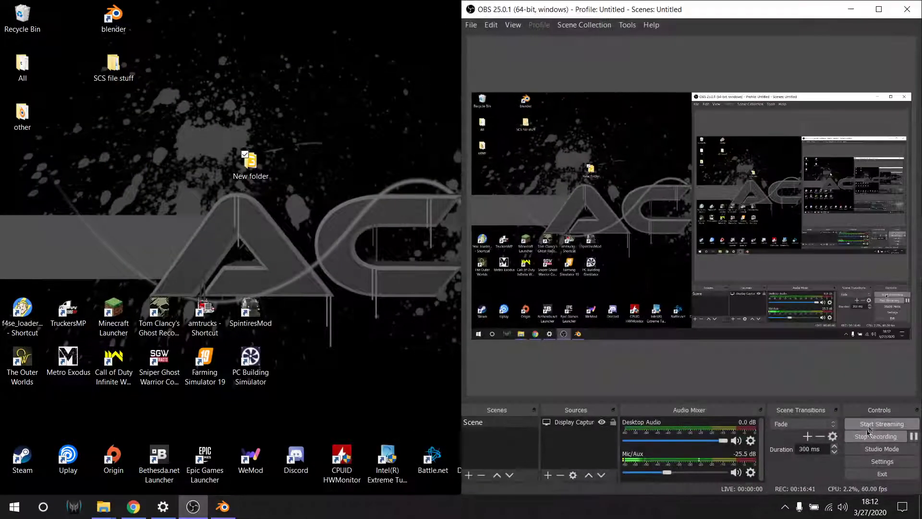